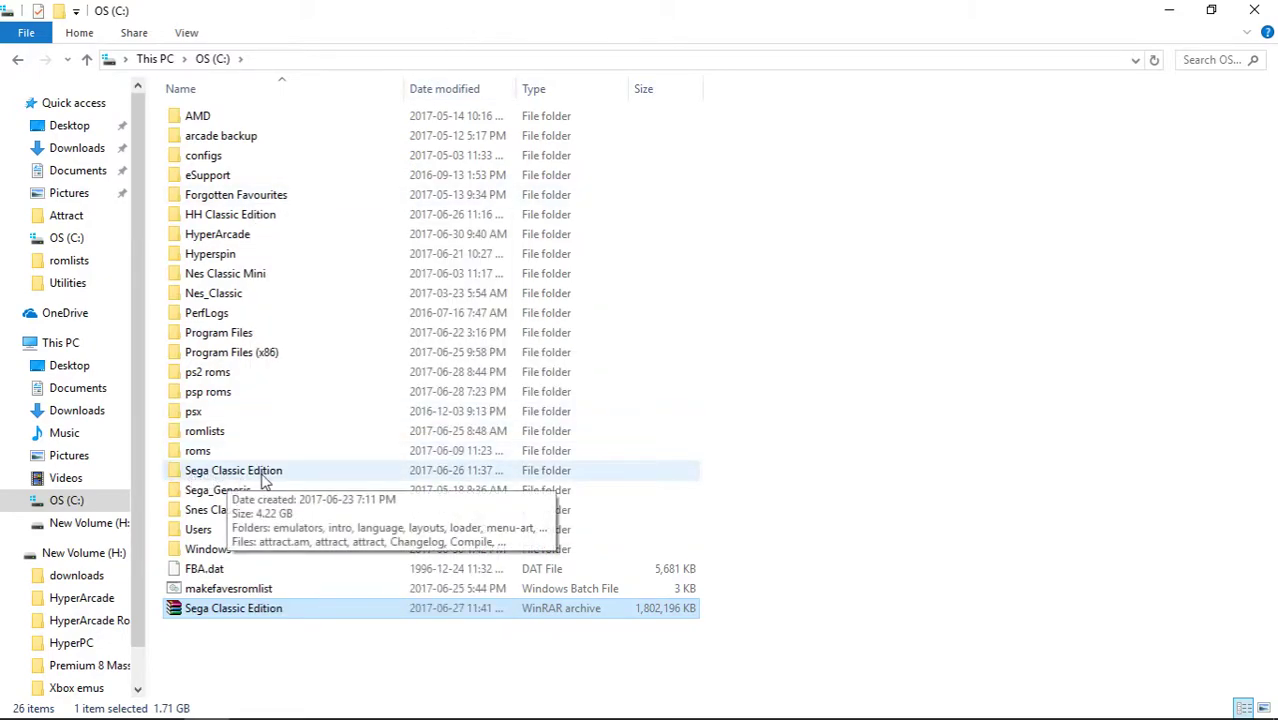
# Step: Open the roms folder inside the RetroArch folder of Sega Classic Edition
pyautogui.doubleClick(236, 475)
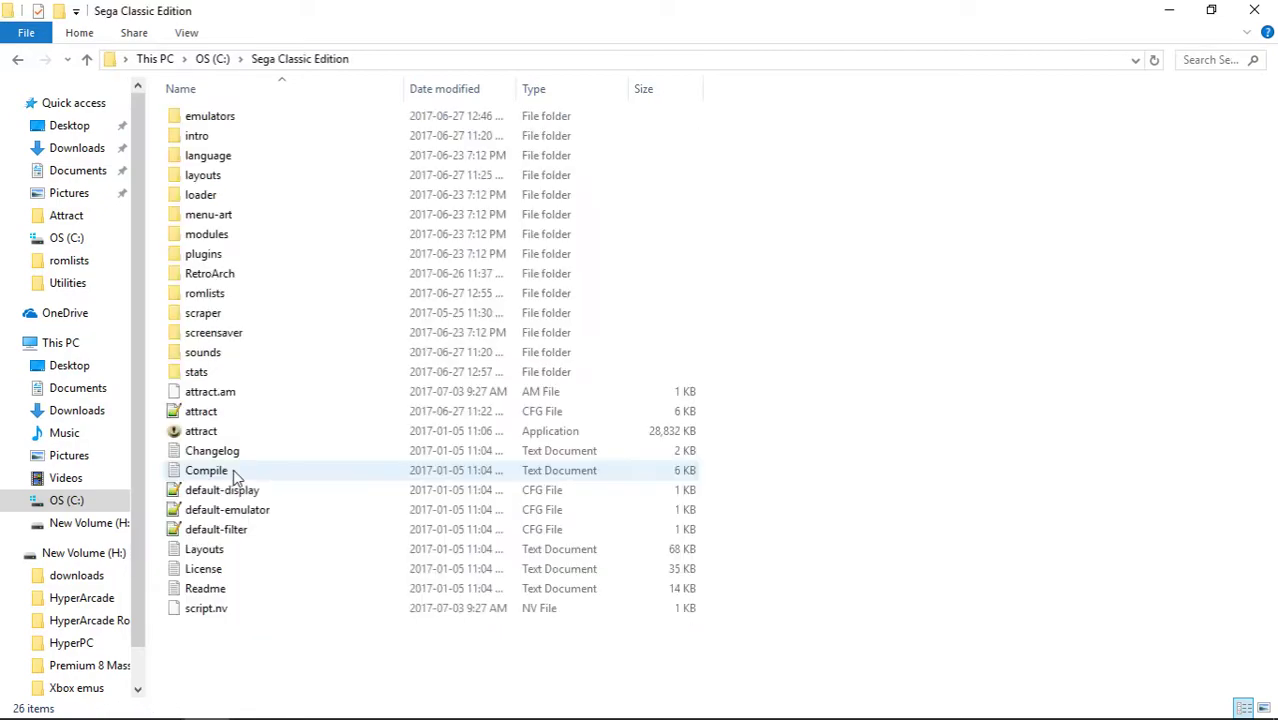
pyautogui.doubleClick(231, 279)
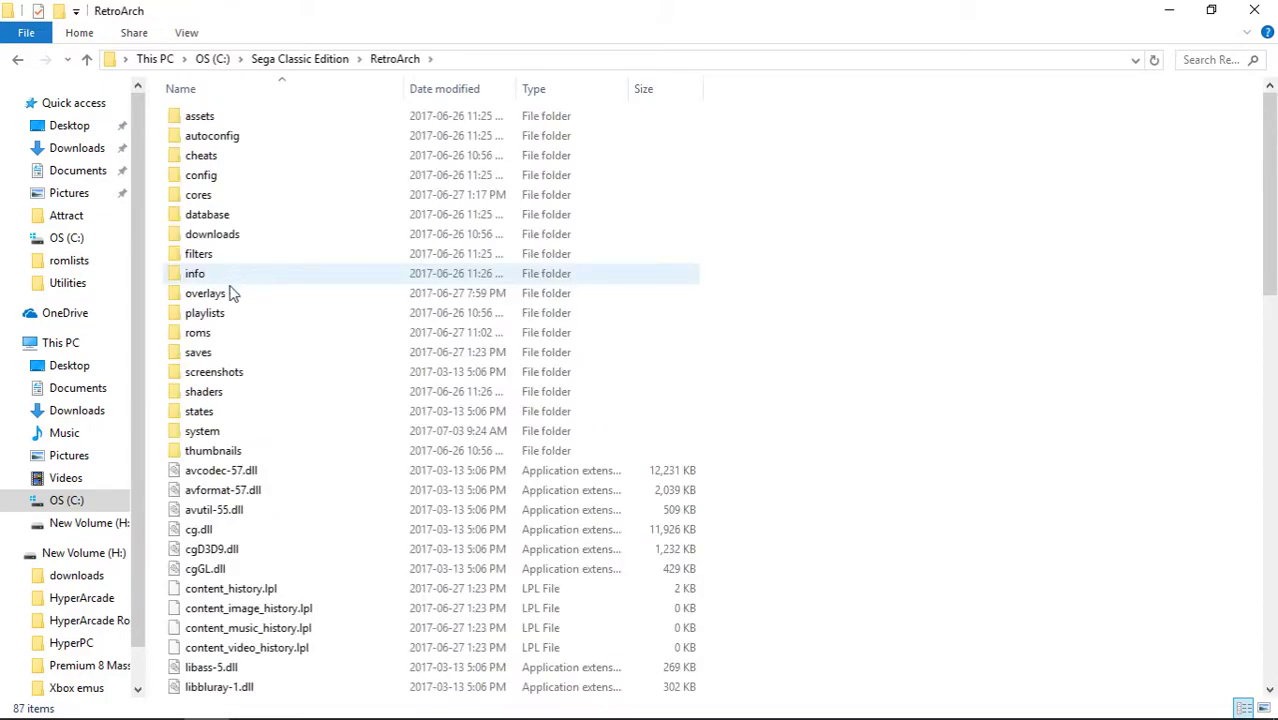
pyautogui.doubleClick(207, 334)
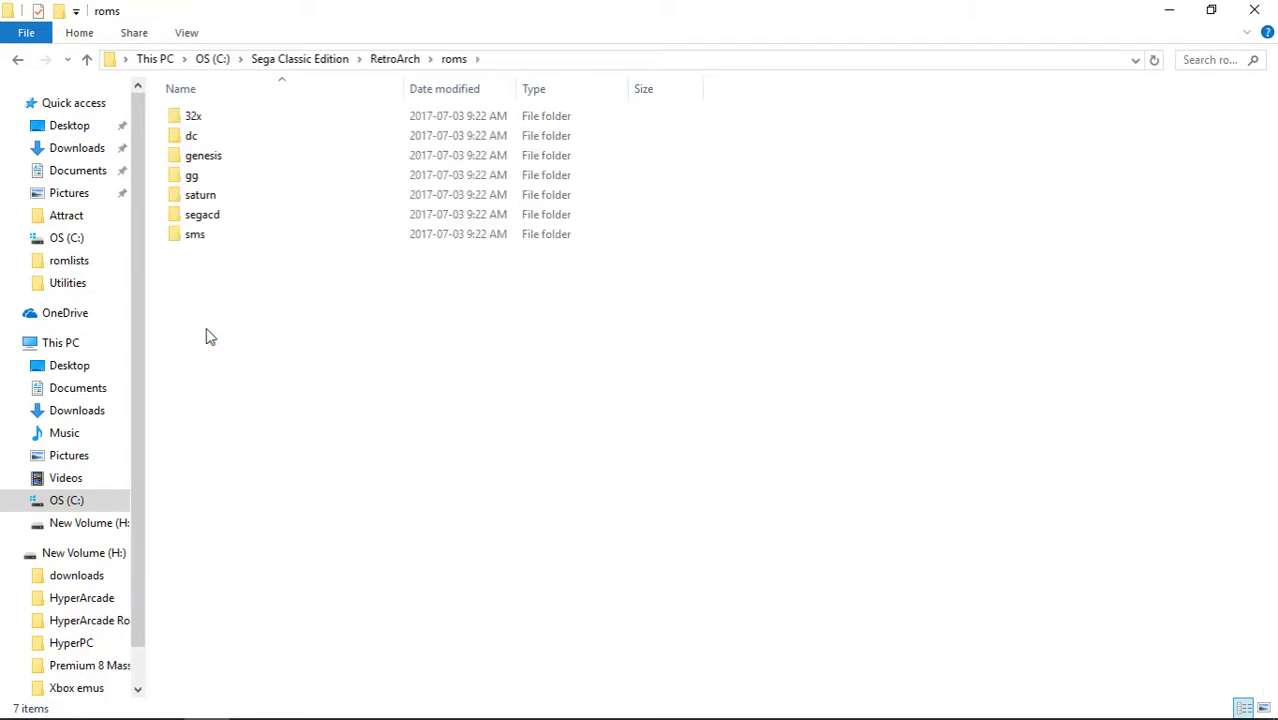
# Step: Look through the 32x ROM folder and its boxart subfolder, and return to the roms folder
pyautogui.doubleClick(207, 118)
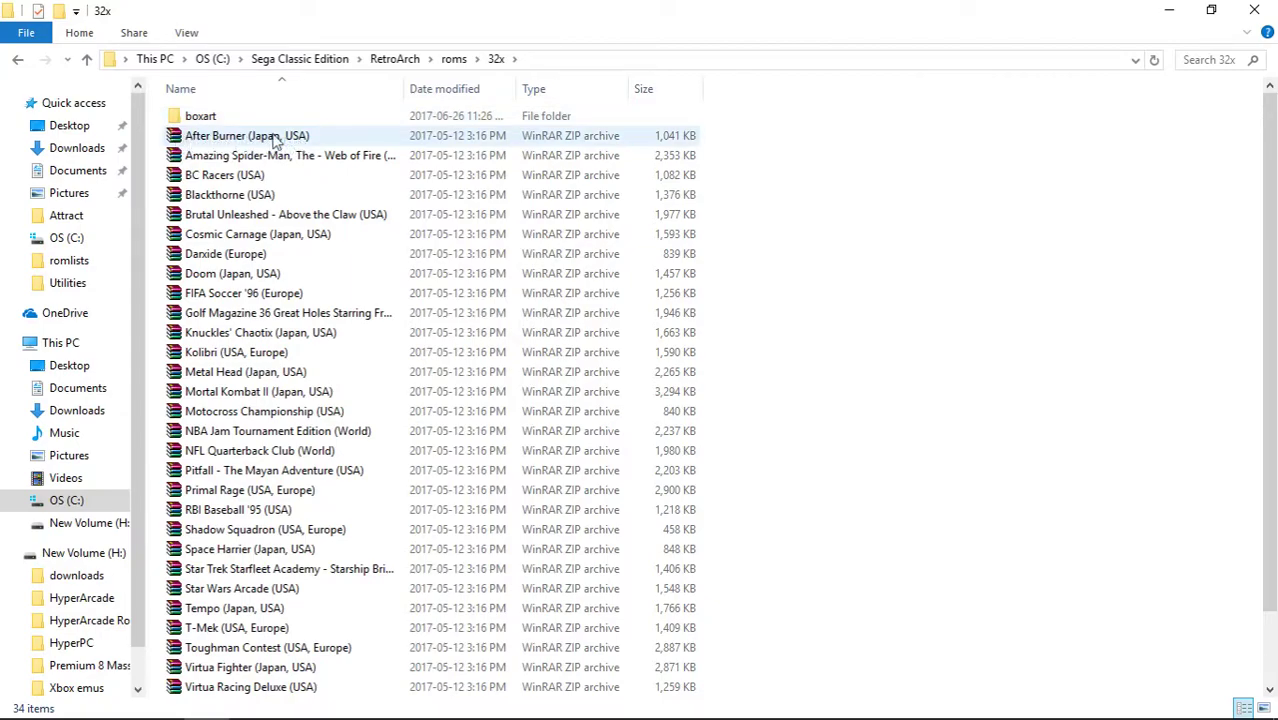
pyautogui.doubleClick(213, 118)
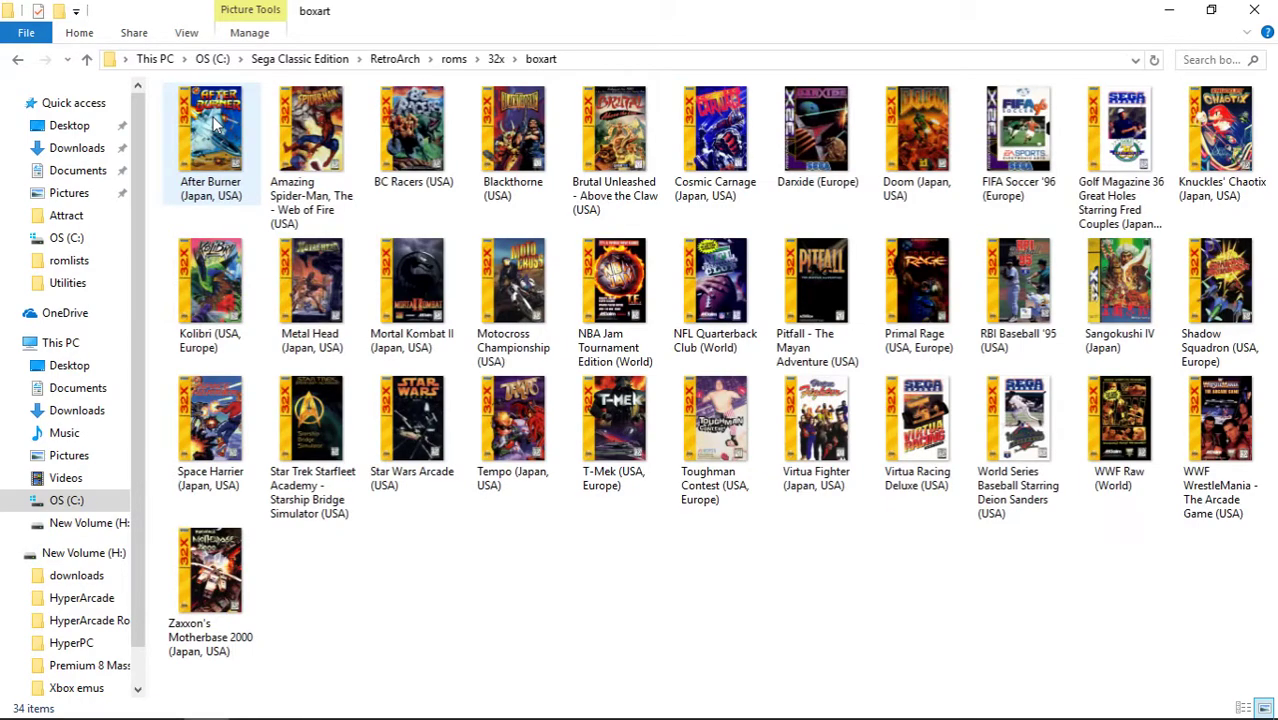
pyautogui.click(85, 62)
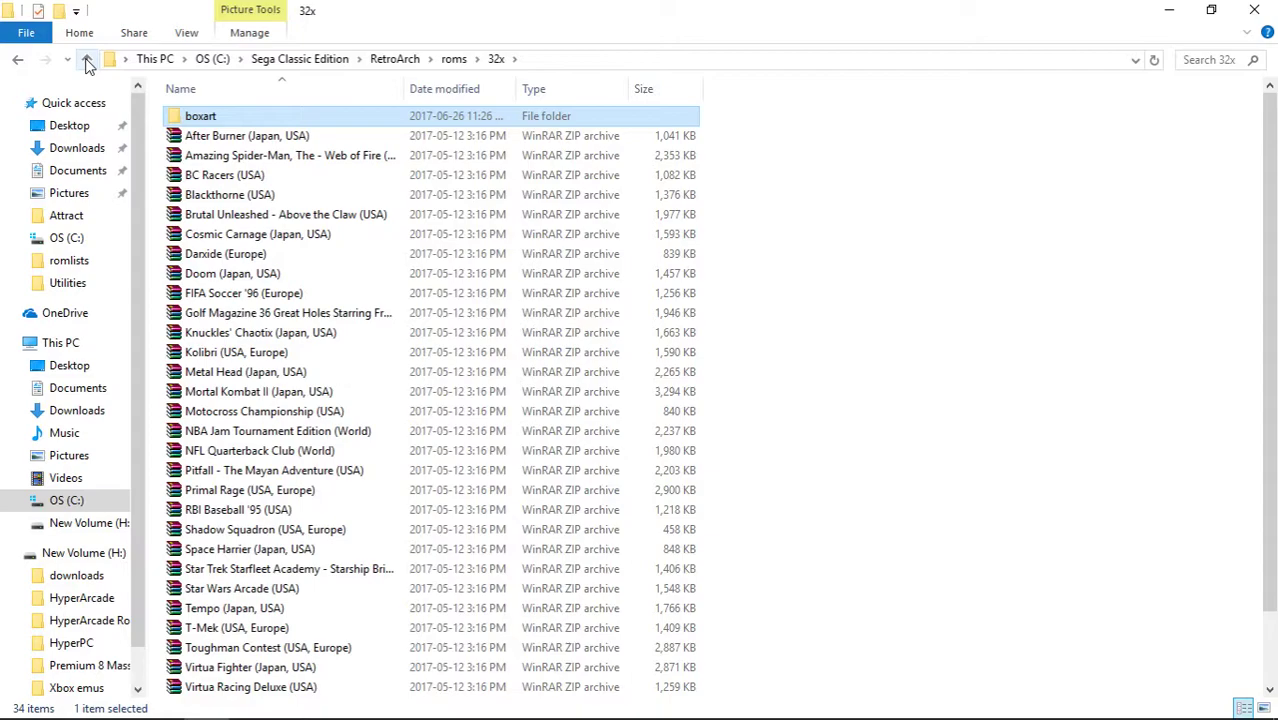
pyautogui.click(87, 62)
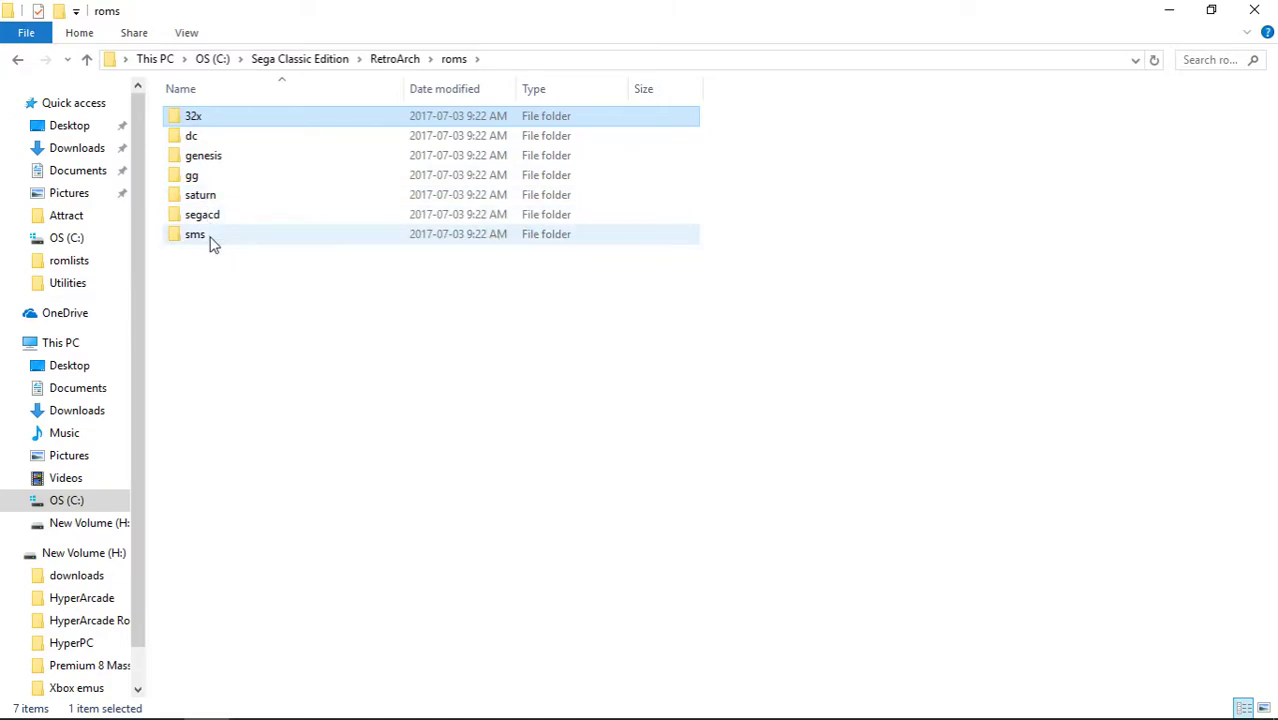
pyautogui.click(235, 310)
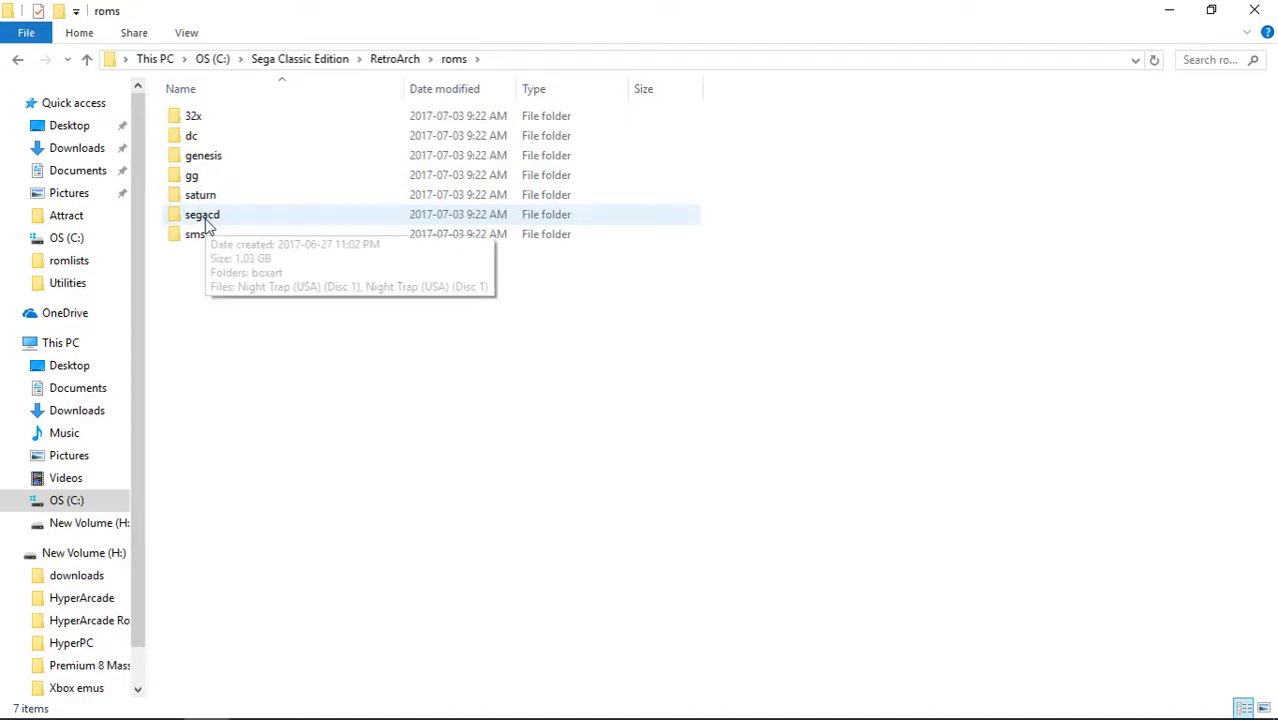
# Step: Open RetroArch's system folder to view the BIOS files
pyautogui.click(88, 62)
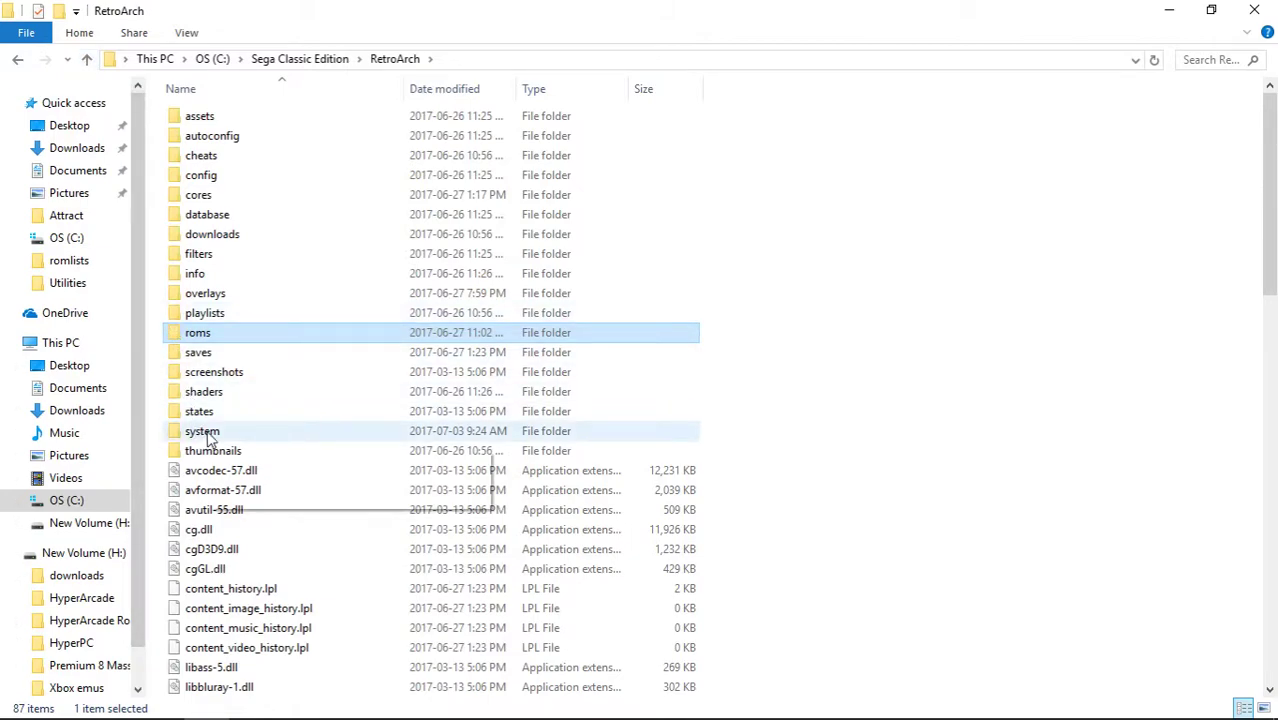
pyautogui.doubleClick(208, 433)
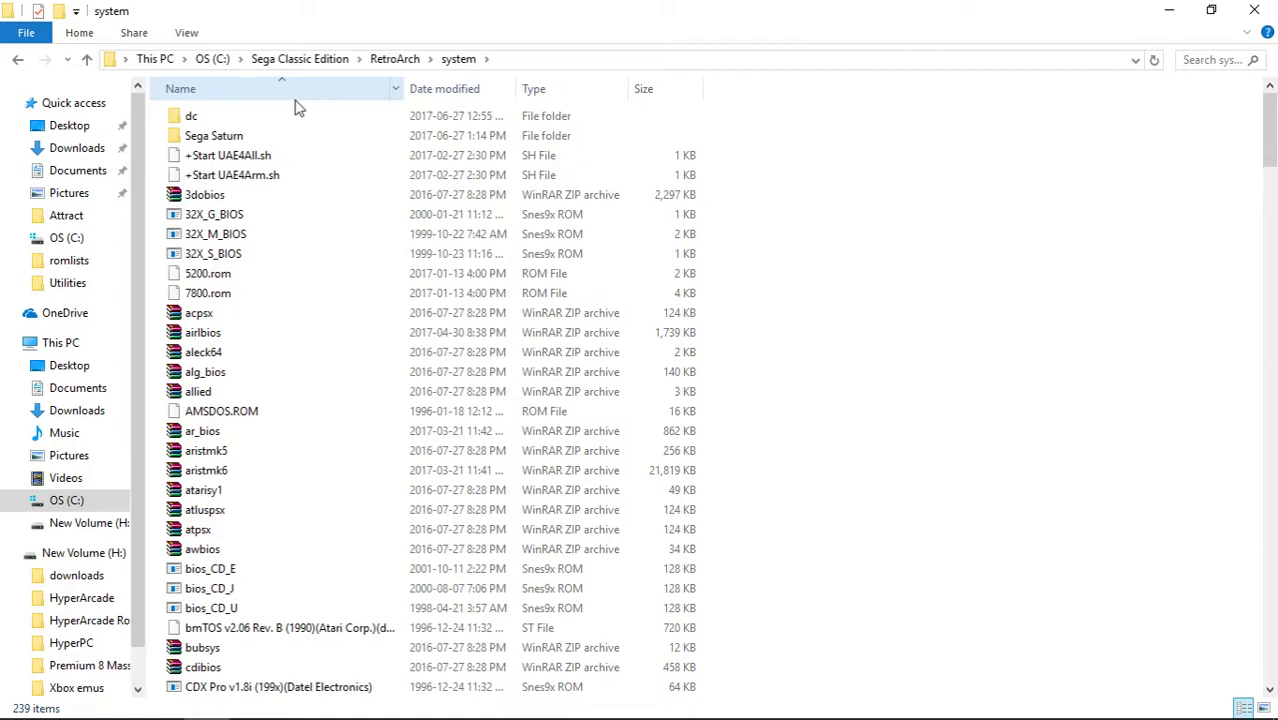
# Step: Launch the retroarch application from the RetroArch folder
pyautogui.click(396, 60)
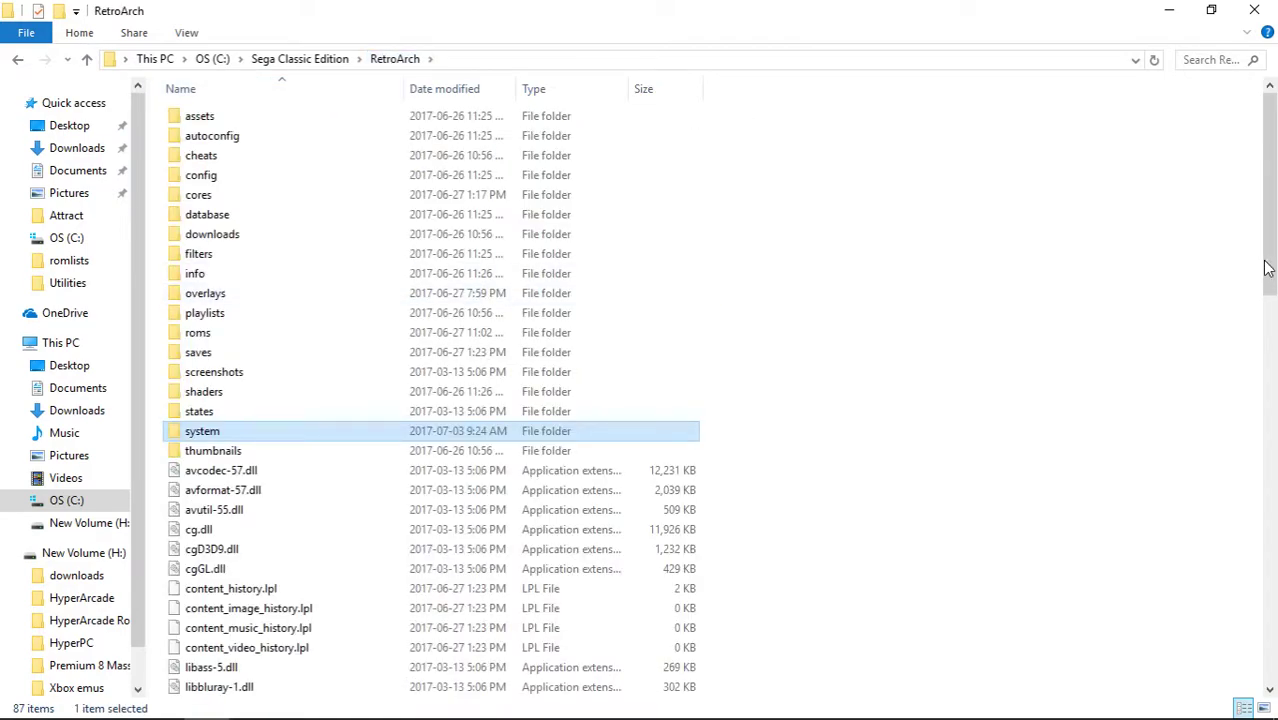
pyautogui.moveTo(1272, 267); pyautogui.dragTo(1272, 683)
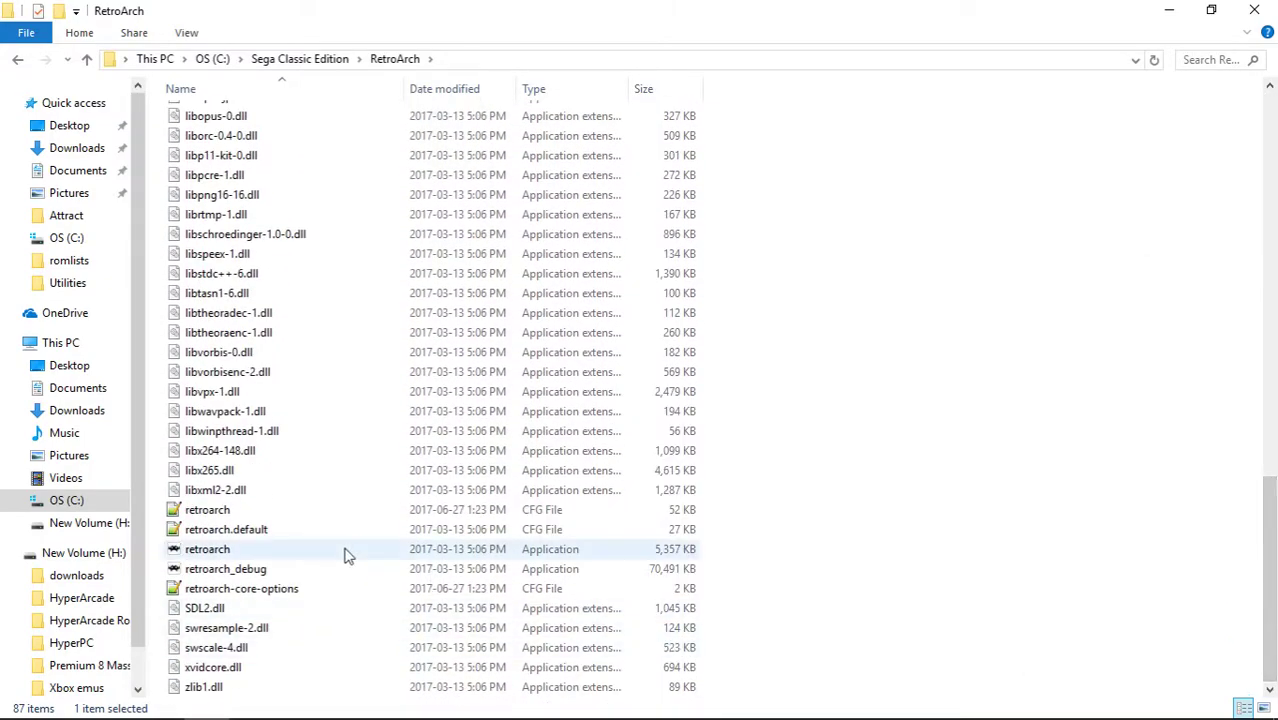
pyautogui.click(249, 557)
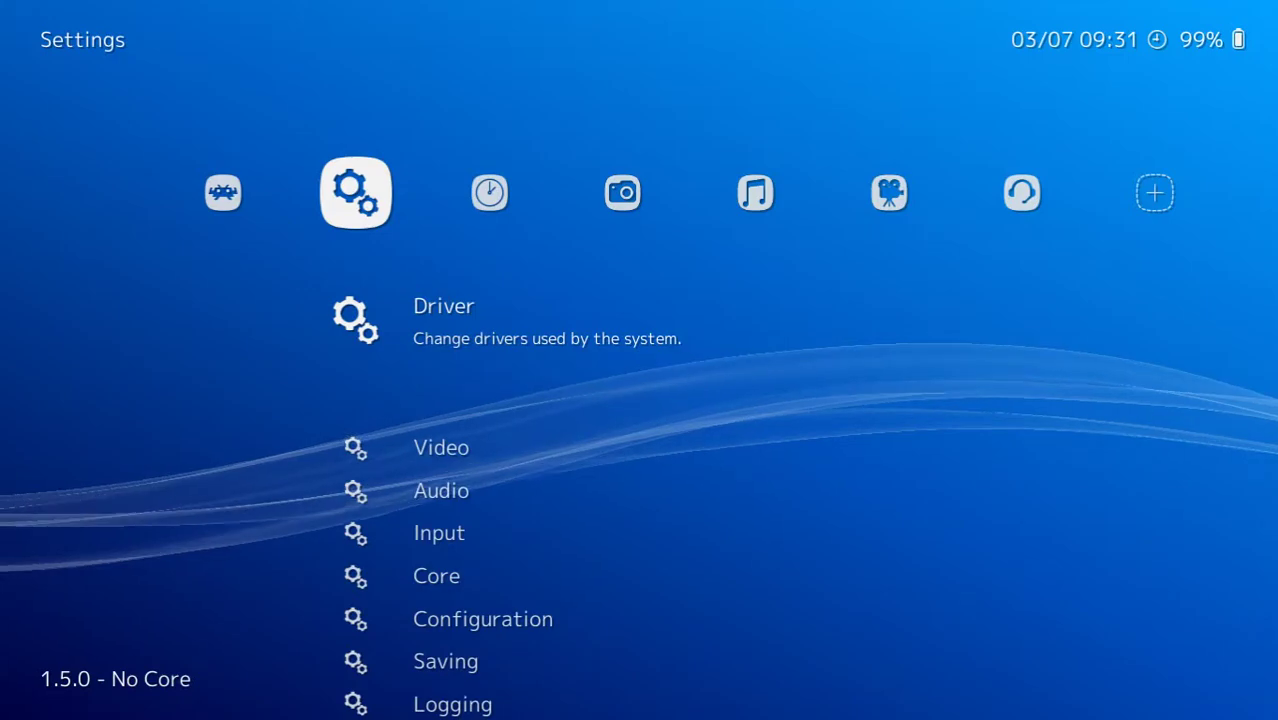
# Step: Open the Input category of the RetroArch settings
pyautogui.press('Left')
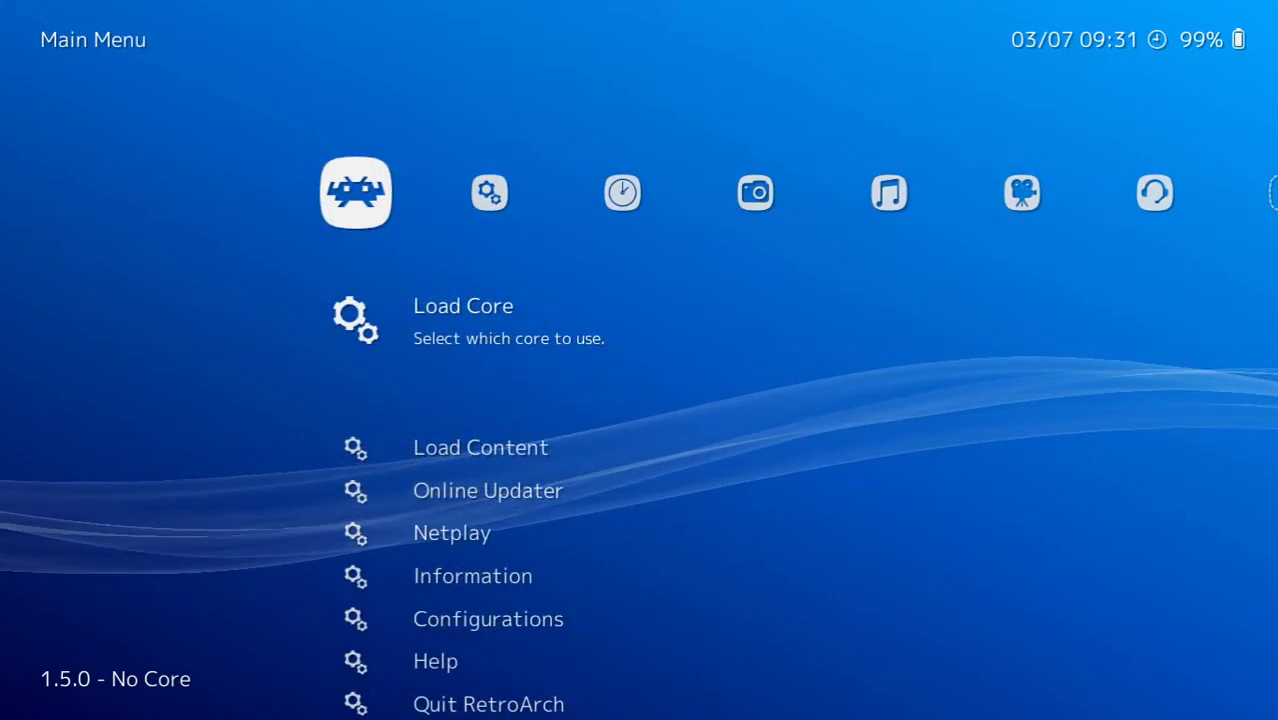
pyautogui.press('Right')
pyautogui.press('Down')
pyautogui.press('Down')
pyautogui.press('Down')
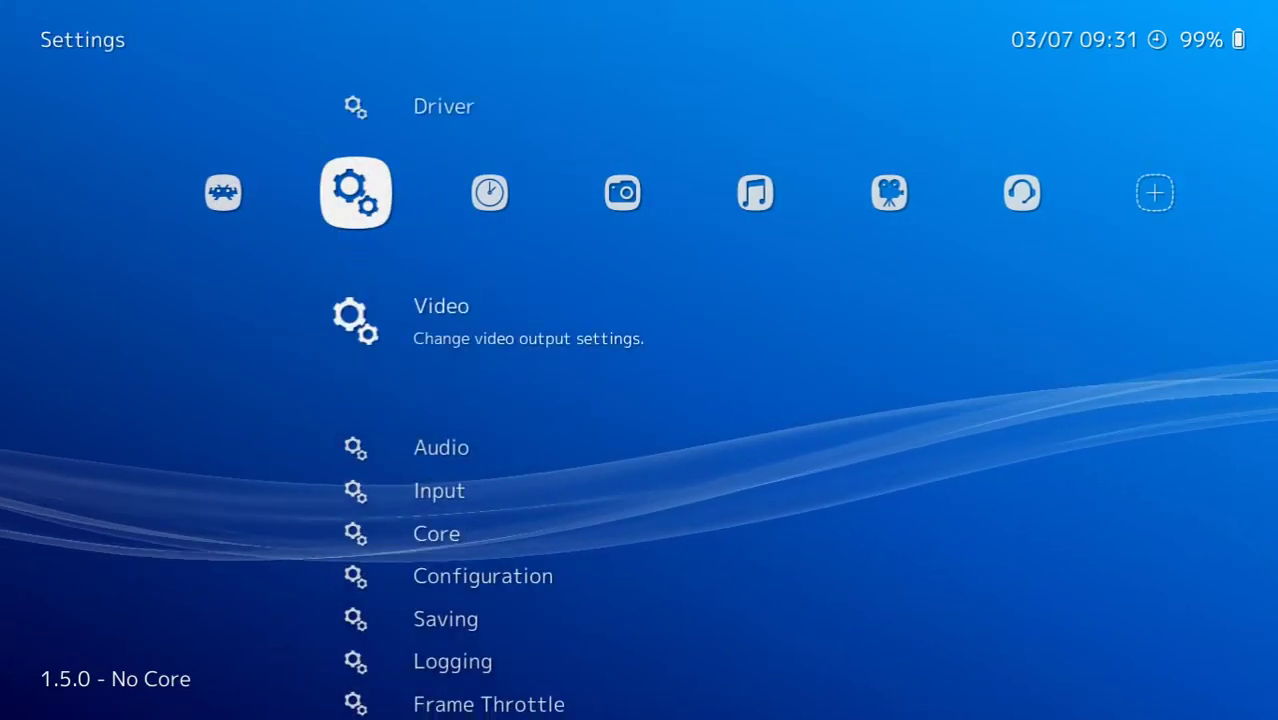
pyautogui.press('Return')
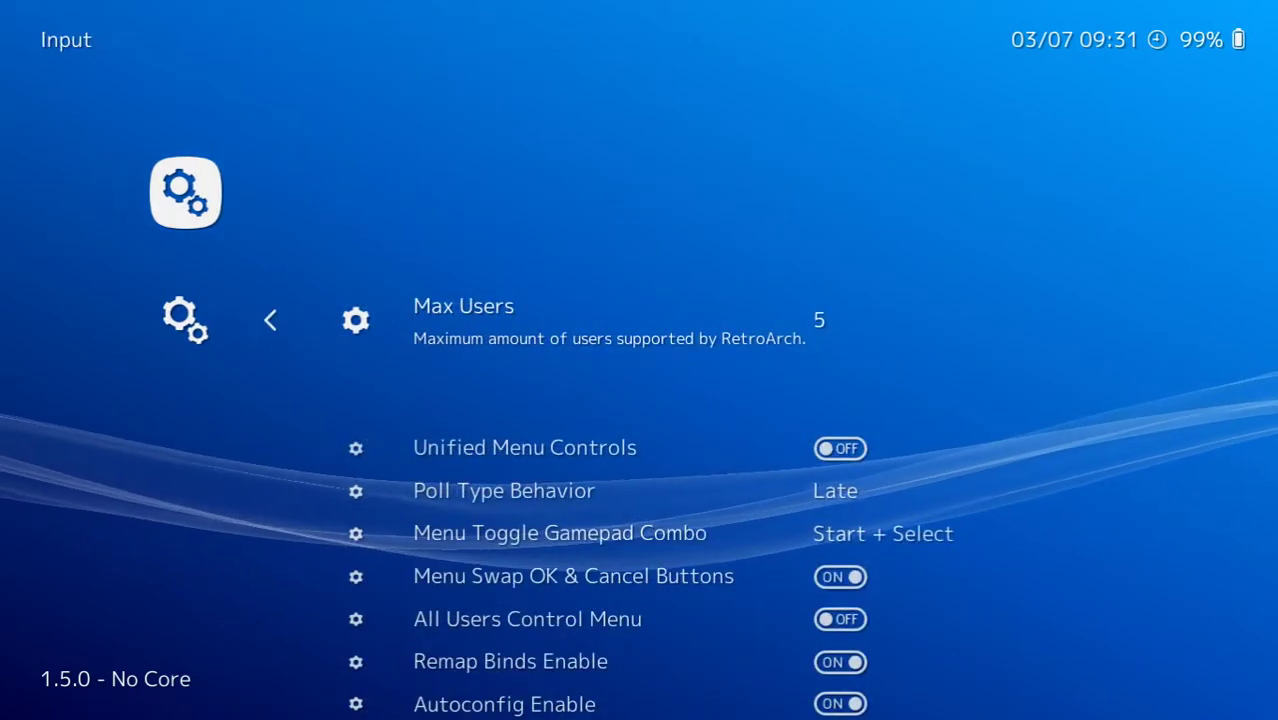
# Step: Open Input User 1 Binds within the Input settings
pyautogui.press('Down')
pyautogui.press('Down')
pyautogui.press('Down')
pyautogui.press('Down')
pyautogui.press('Down')
pyautogui.press('Down')
pyautogui.press('Down')
pyautogui.press('Down')
pyautogui.press('Down')
pyautogui.press('Down')
pyautogui.press('Down')
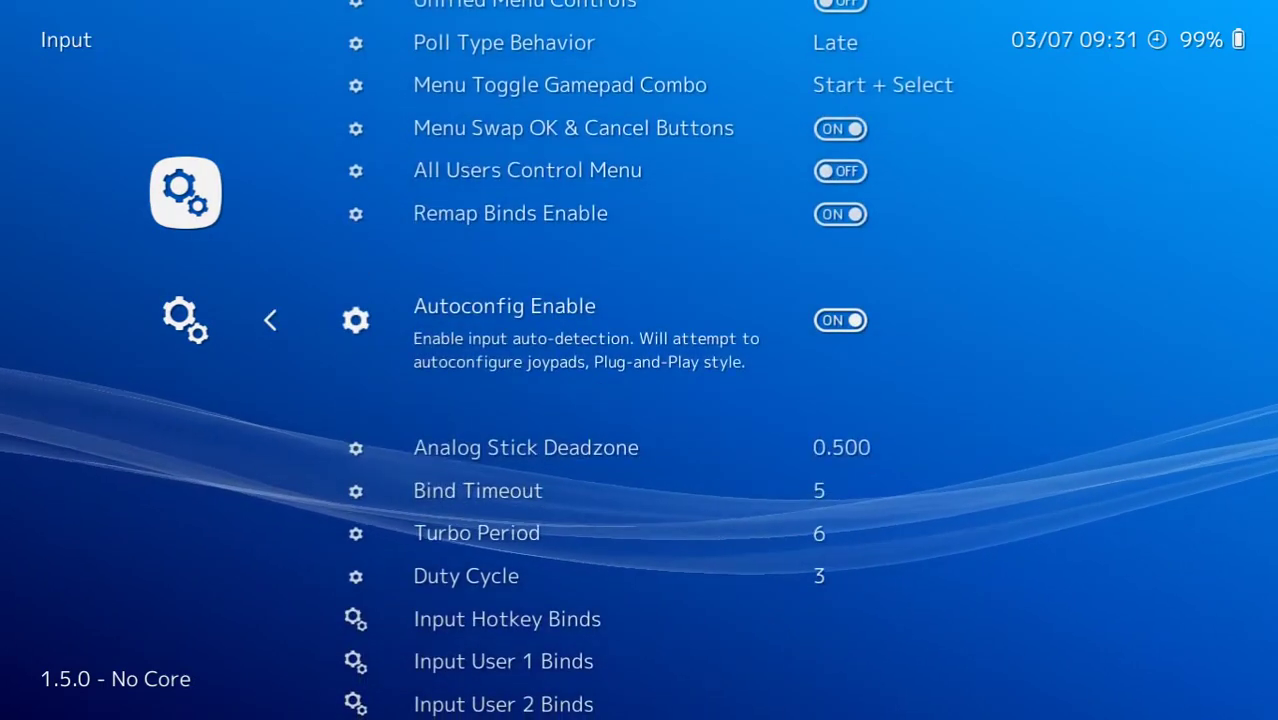
pyautogui.press('Down')
pyautogui.press('Down')
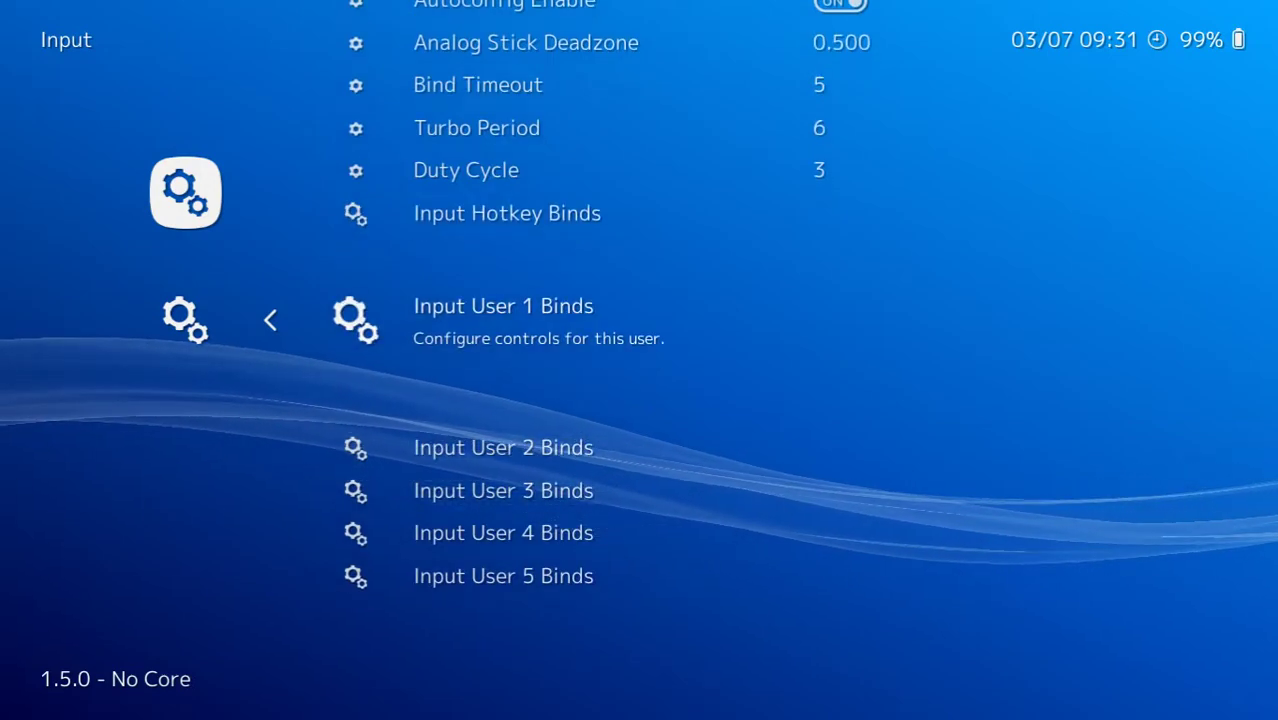
pyautogui.press('Return')
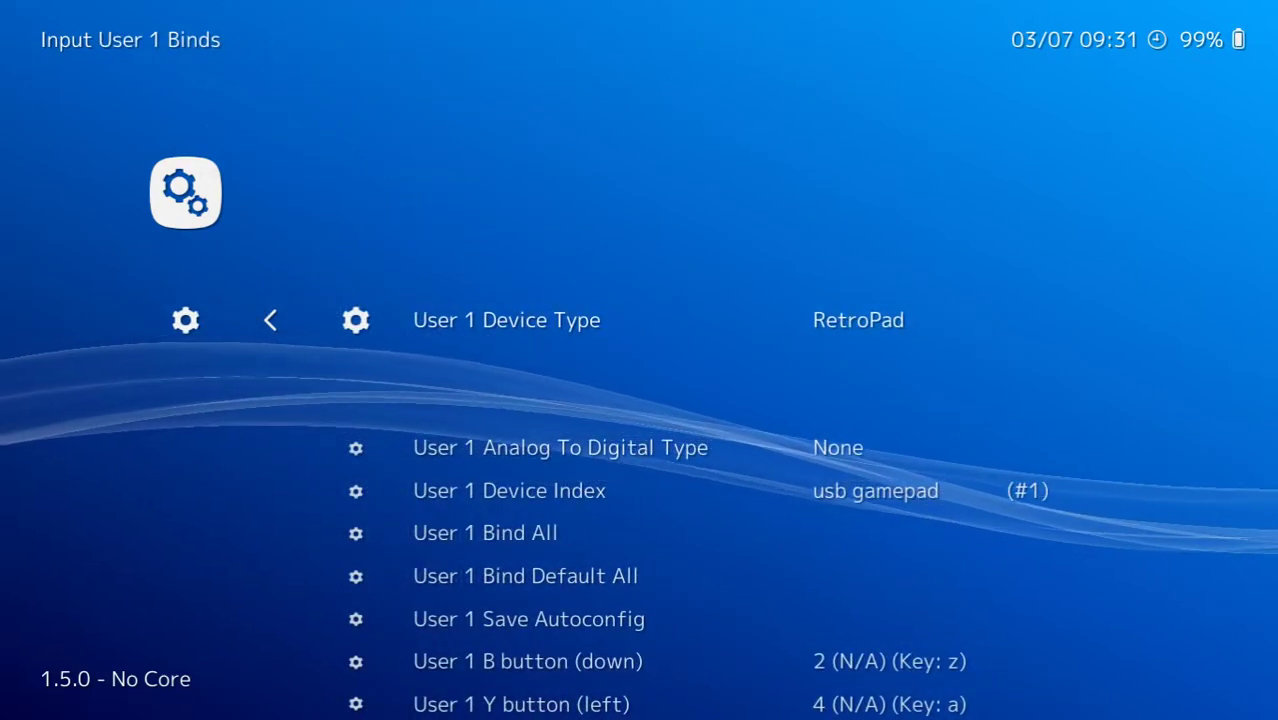
# Step: Review the User 1 device settings and button bindings, and return to the main Settings list
pyautogui.press('Down')
pyautogui.press('Down')
pyautogui.press('Down')
pyautogui.press('Down')
pyautogui.press('Down')
pyautogui.press('Down')
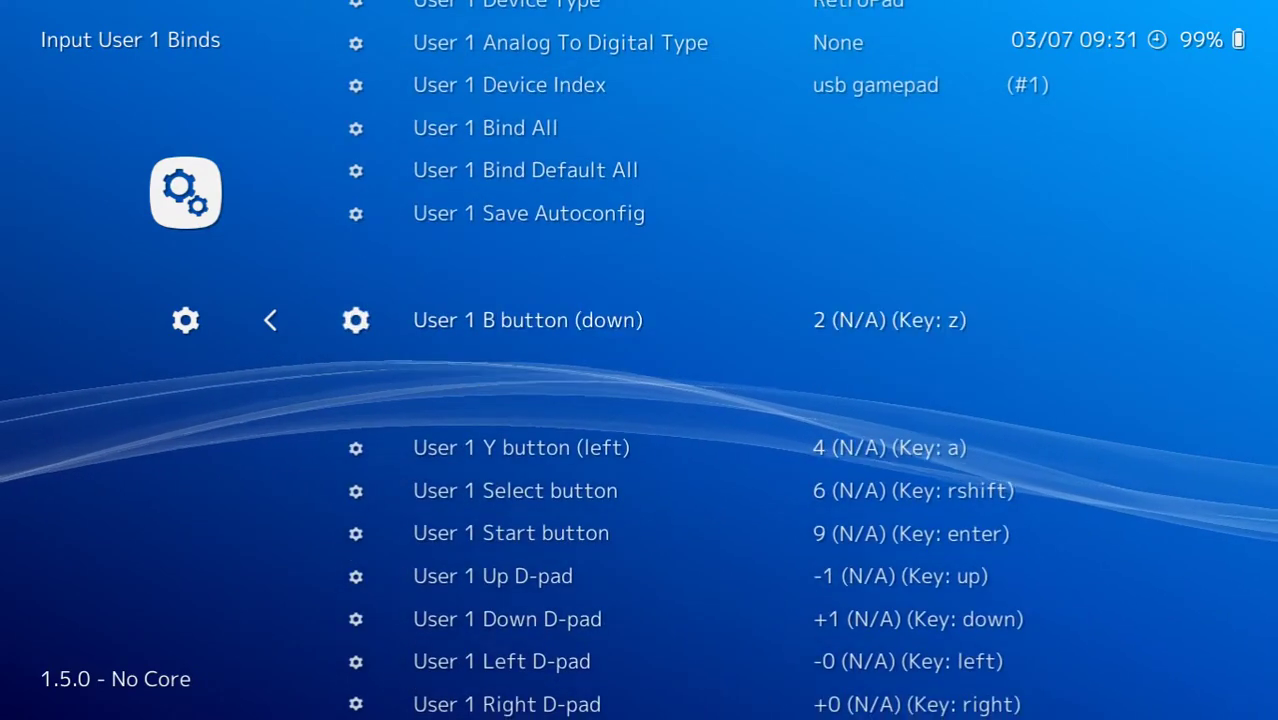
pyautogui.press('Down')
pyautogui.press('Down')
pyautogui.press('Down')
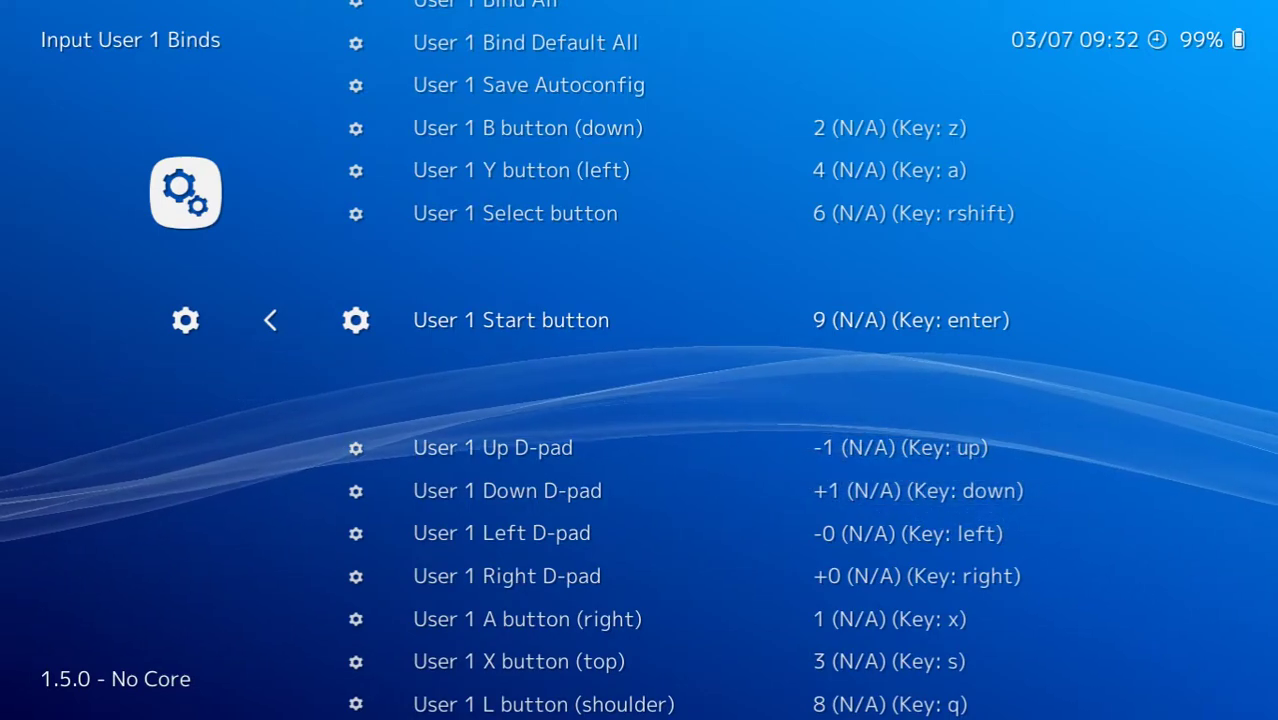
pyautogui.press('Up')
pyautogui.press('Up')
pyautogui.press('Up')
pyautogui.press('Up')
pyautogui.press('Up')
pyautogui.press('Up')
pyautogui.press('Up')
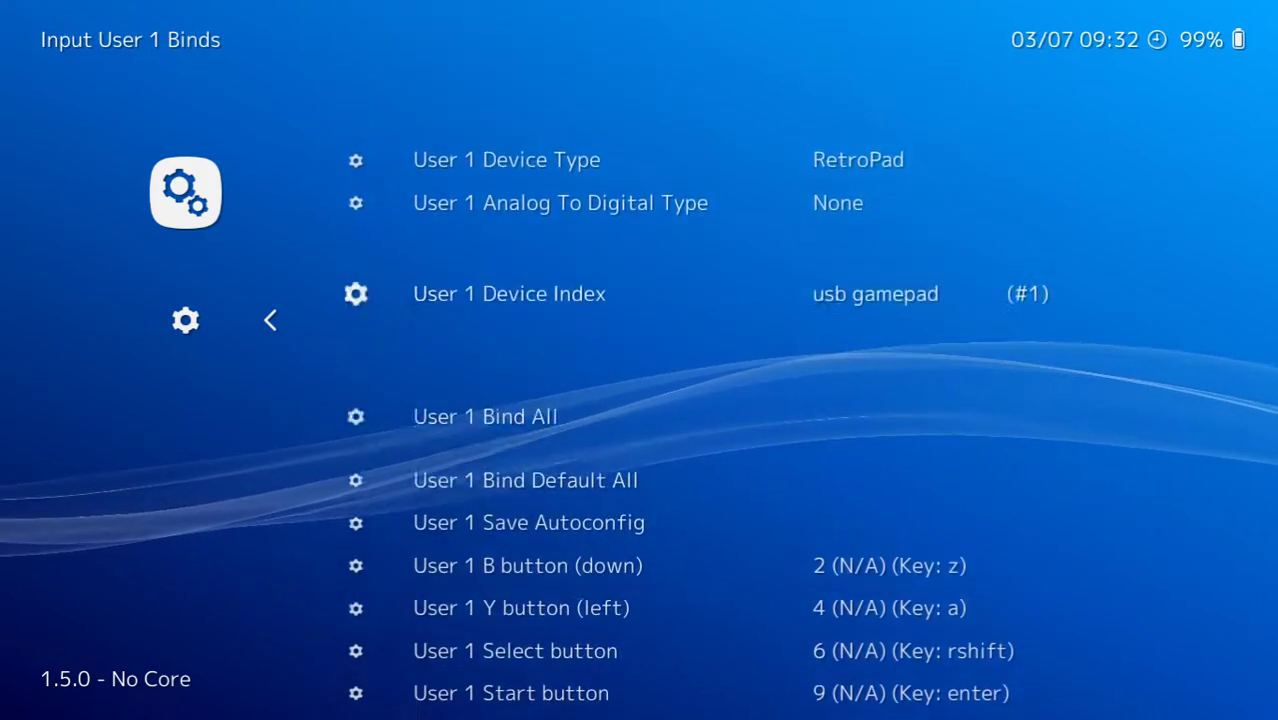
pyautogui.press('Up')
pyautogui.press('Up')
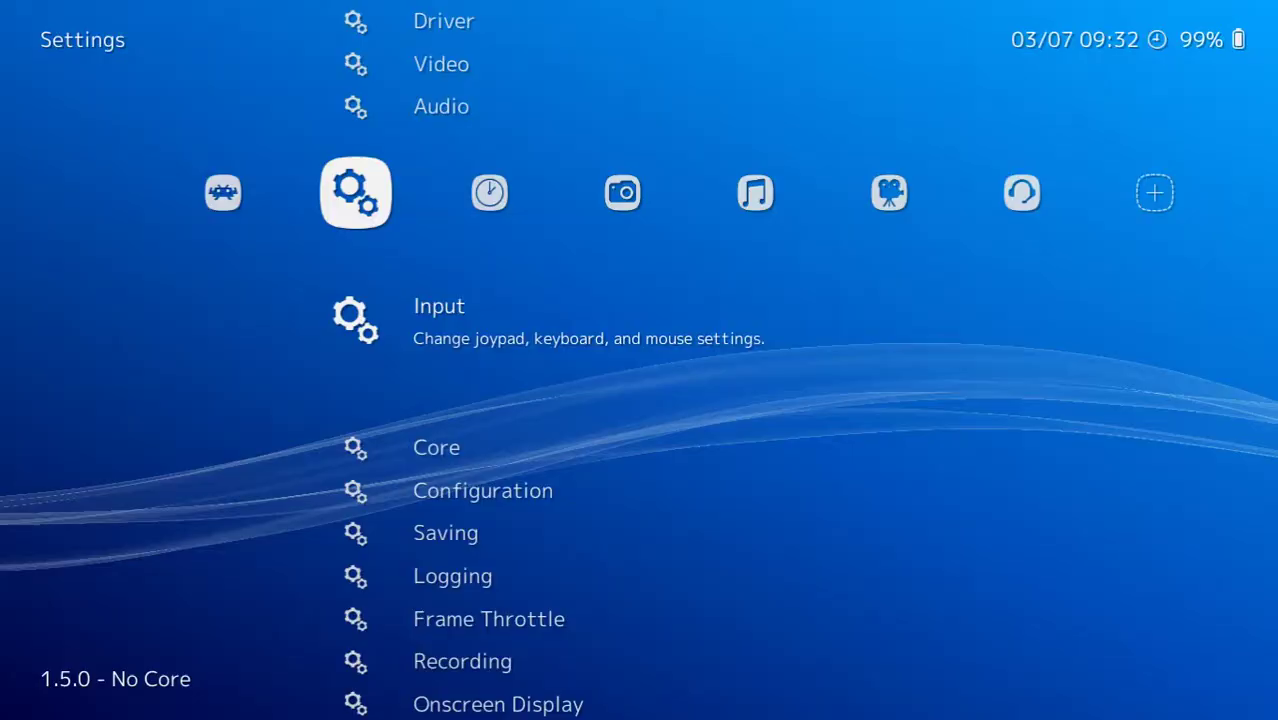
# Step: Open Input Hotkey Binds within the Input settings
pyautogui.press('Return')
pyautogui.press('Down')
pyautogui.press('Down')
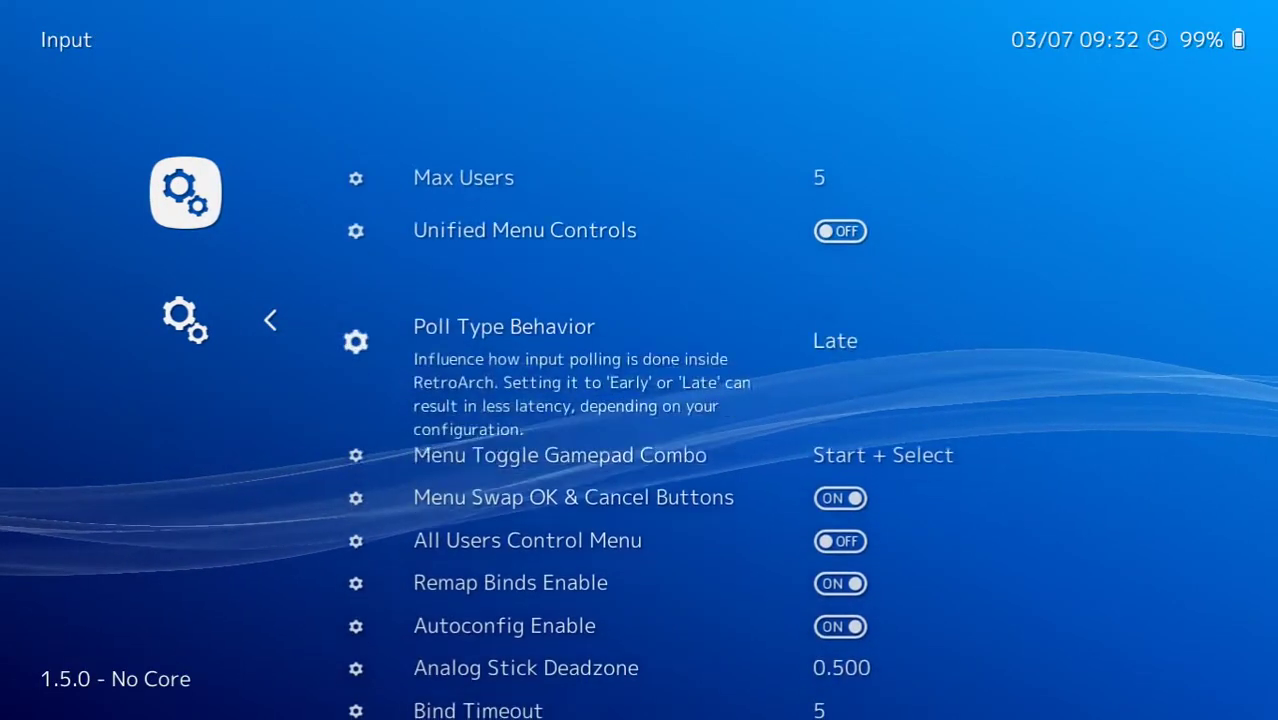
pyautogui.press('Down')
pyautogui.press('Down')
pyautogui.press('Down')
pyautogui.press('Down')
pyautogui.press('Down')
pyautogui.press('Down')
pyautogui.press('Down')
pyautogui.press('Down')
pyautogui.press('Down')
pyautogui.press('Down')
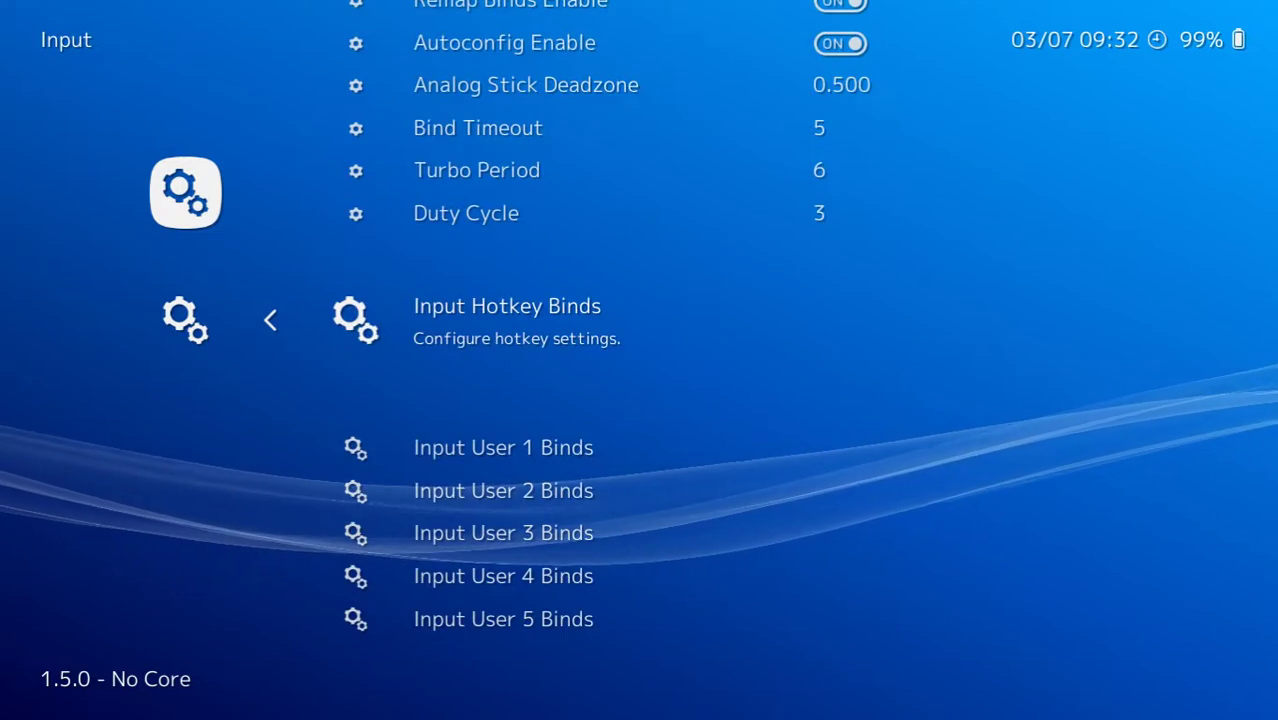
pyautogui.press('Return')
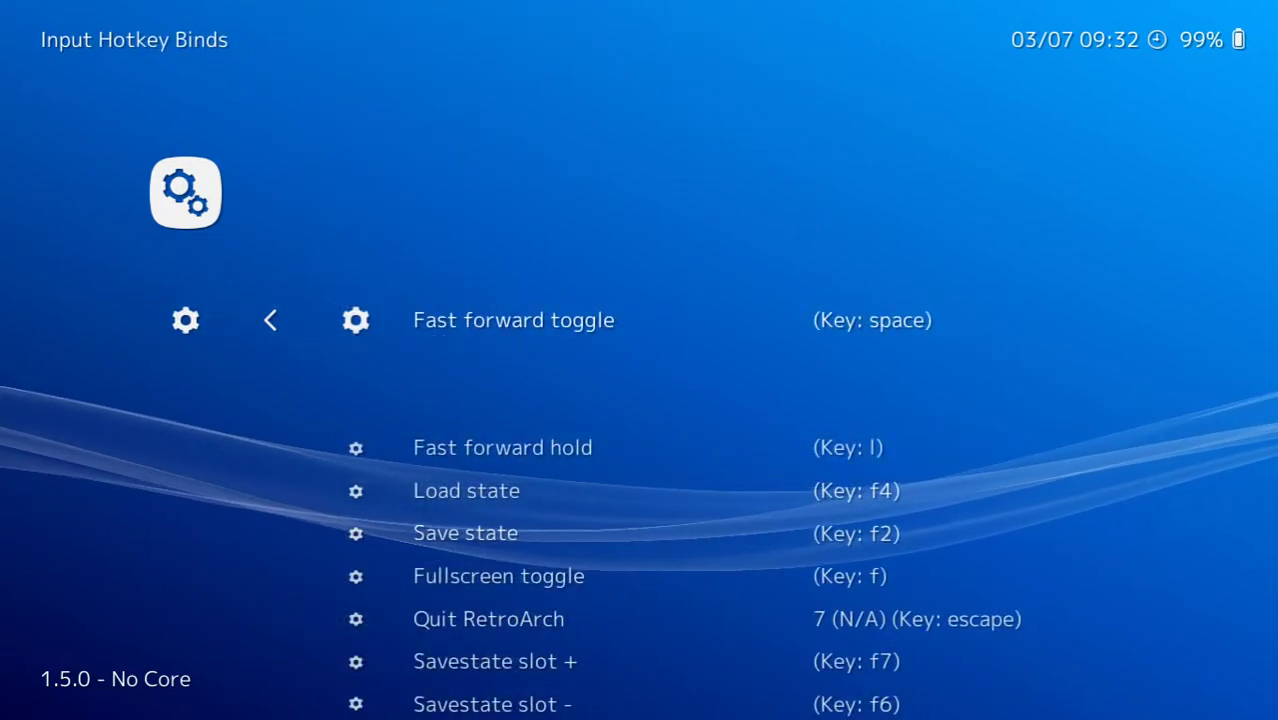
# Step: Review the hotkey bindings from Fast forward toggle down to Quit RetroArch
pyautogui.press('Down')
pyautogui.press('Down')
pyautogui.press('Down')
pyautogui.press('Down')
pyautogui.press('Down')
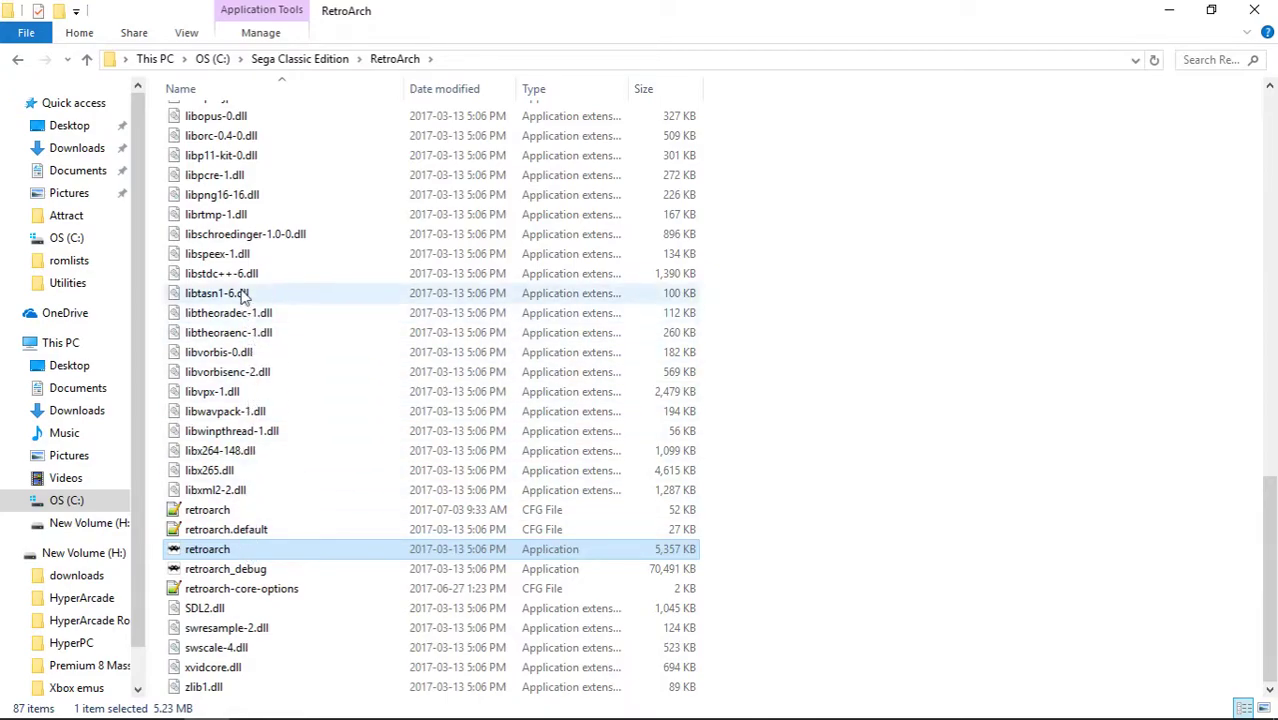
# Step: Launch the attract application from the Sega Classic Edition folder
pyautogui.click(287, 60)
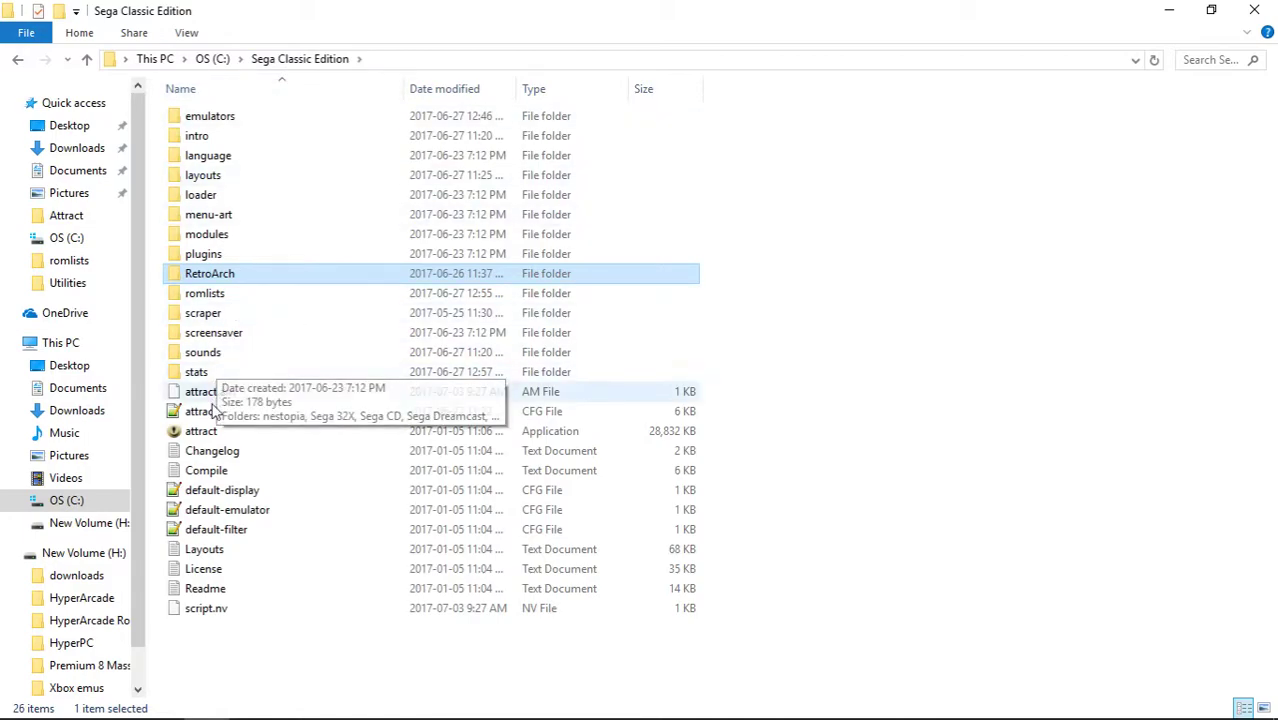
pyautogui.click(209, 437)
pyautogui.doubleClick(208, 438)
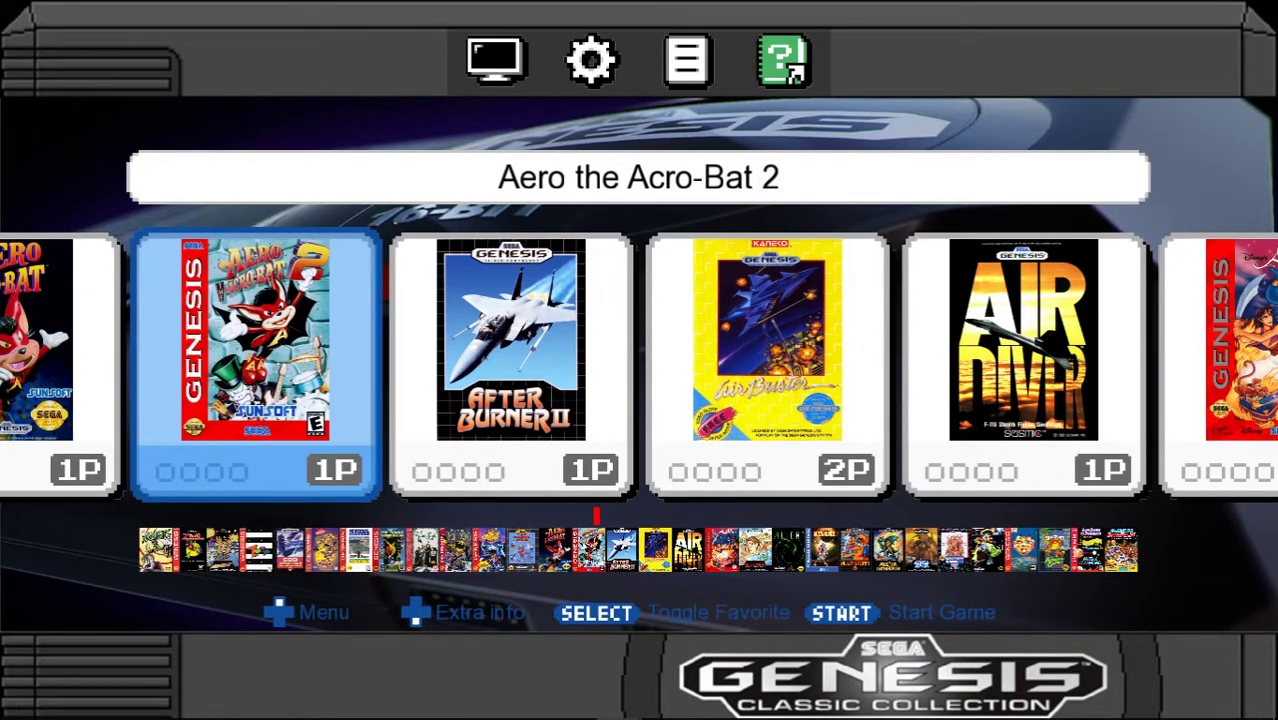
# Step: Browse the Genesis games, leave After Burner II selected, and lower and mute the system sound
pyautogui.press('Right')
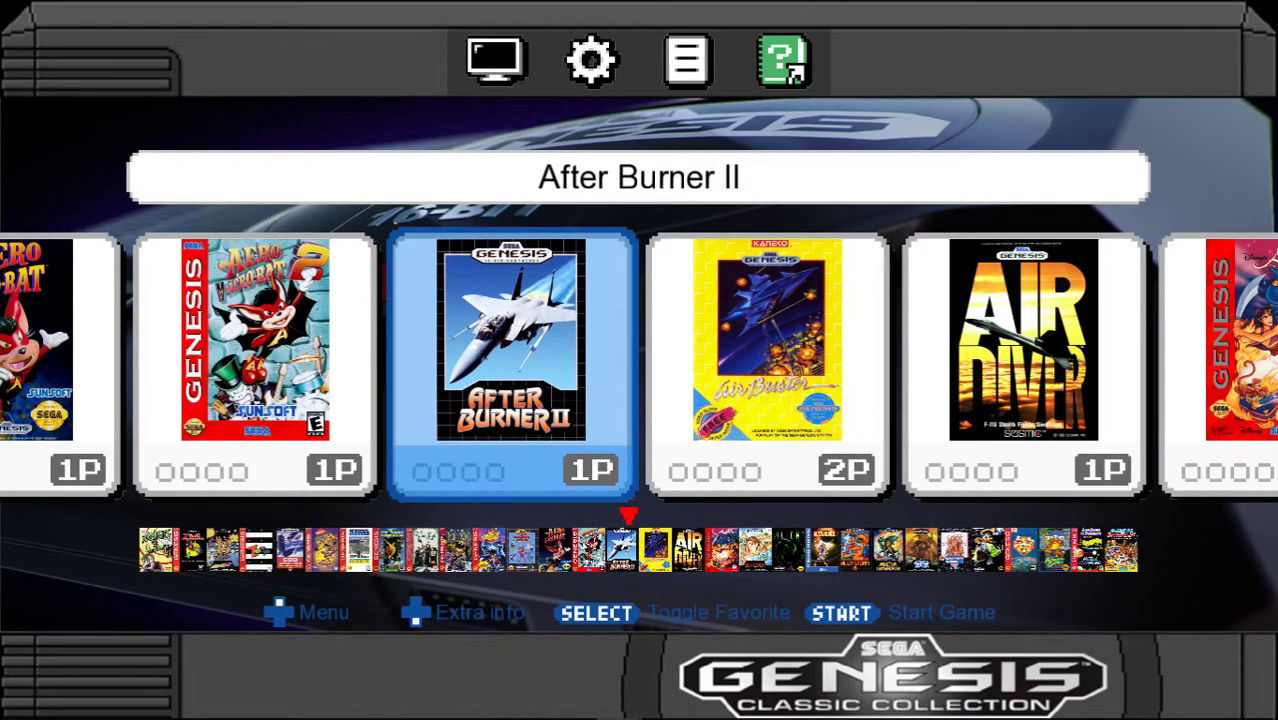
pyautogui.press('XF86AudioLowerVolume')
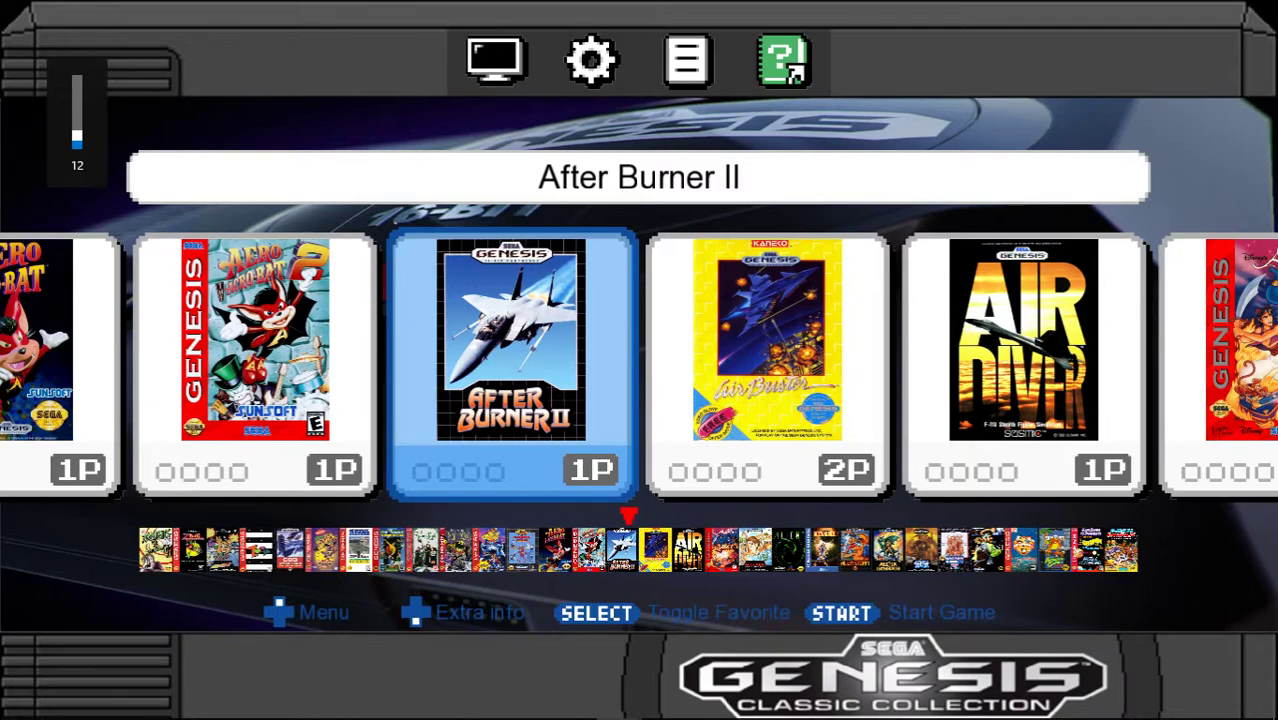
pyautogui.press('Right')
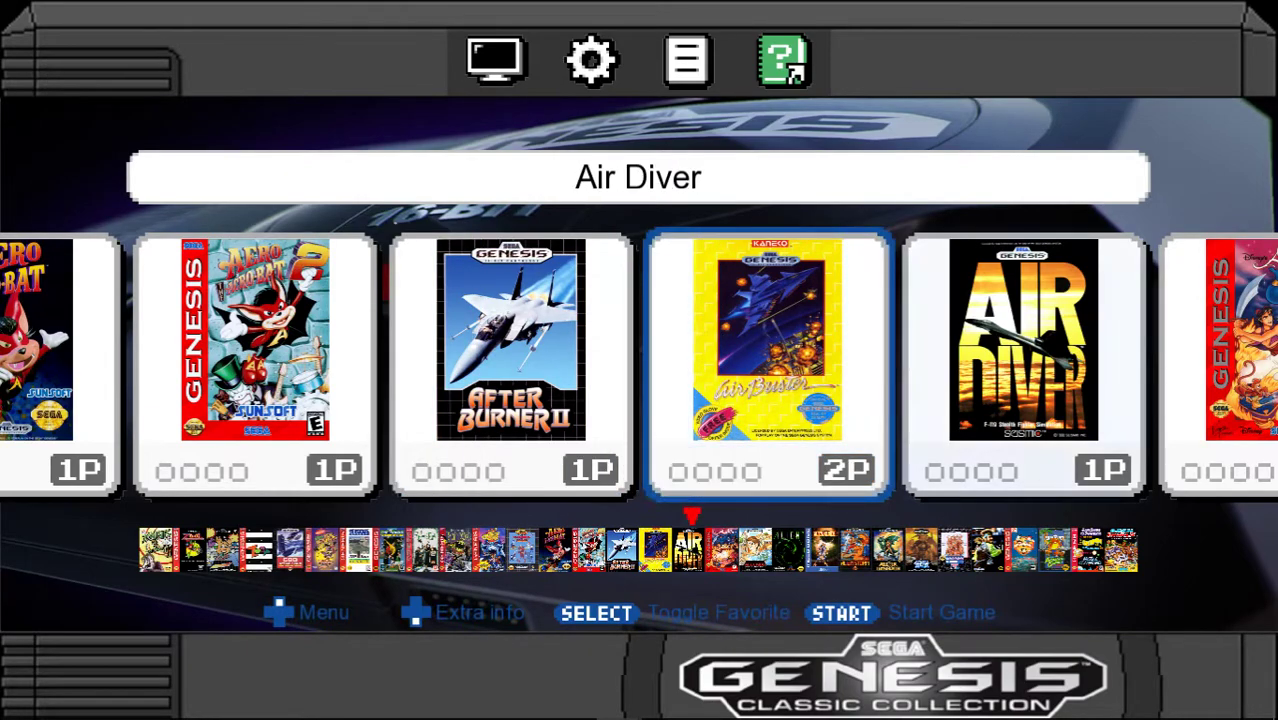
pyautogui.press('Right')
pyautogui.press('Left')
pyautogui.press('Left')
pyautogui.press('Left')
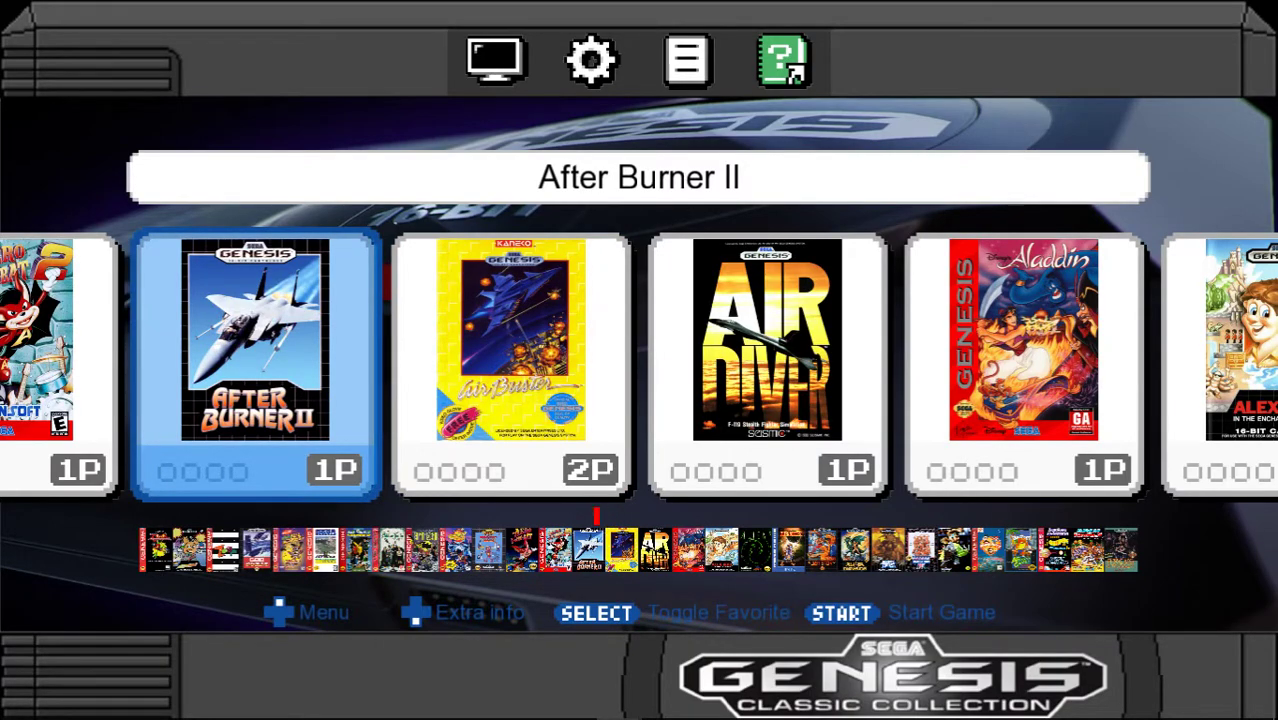
pyautogui.press('XF86AudioMute')
# Step: Open the Controls settings in the Configure menu
pyautogui.press('Tab')
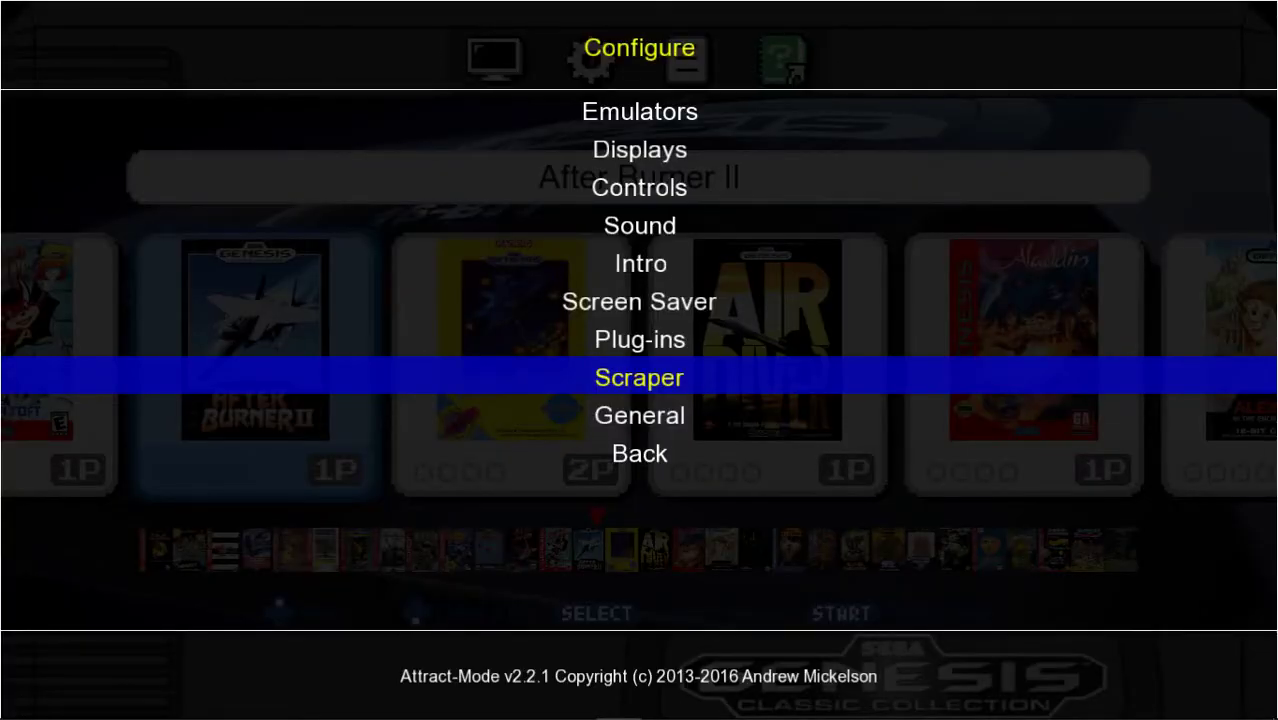
pyautogui.press('Up')
pyautogui.press('Up')
pyautogui.press('Up')
pyautogui.press('Up')
pyautogui.press('Up')
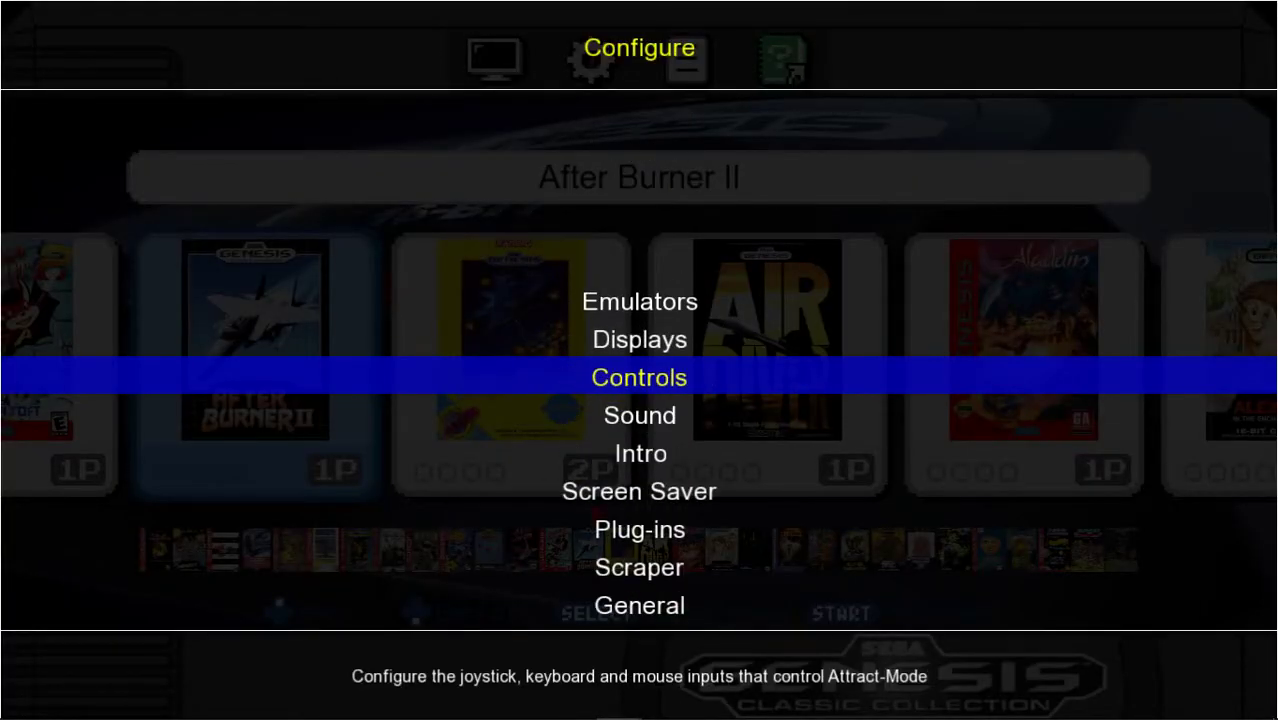
pyautogui.press('Return')
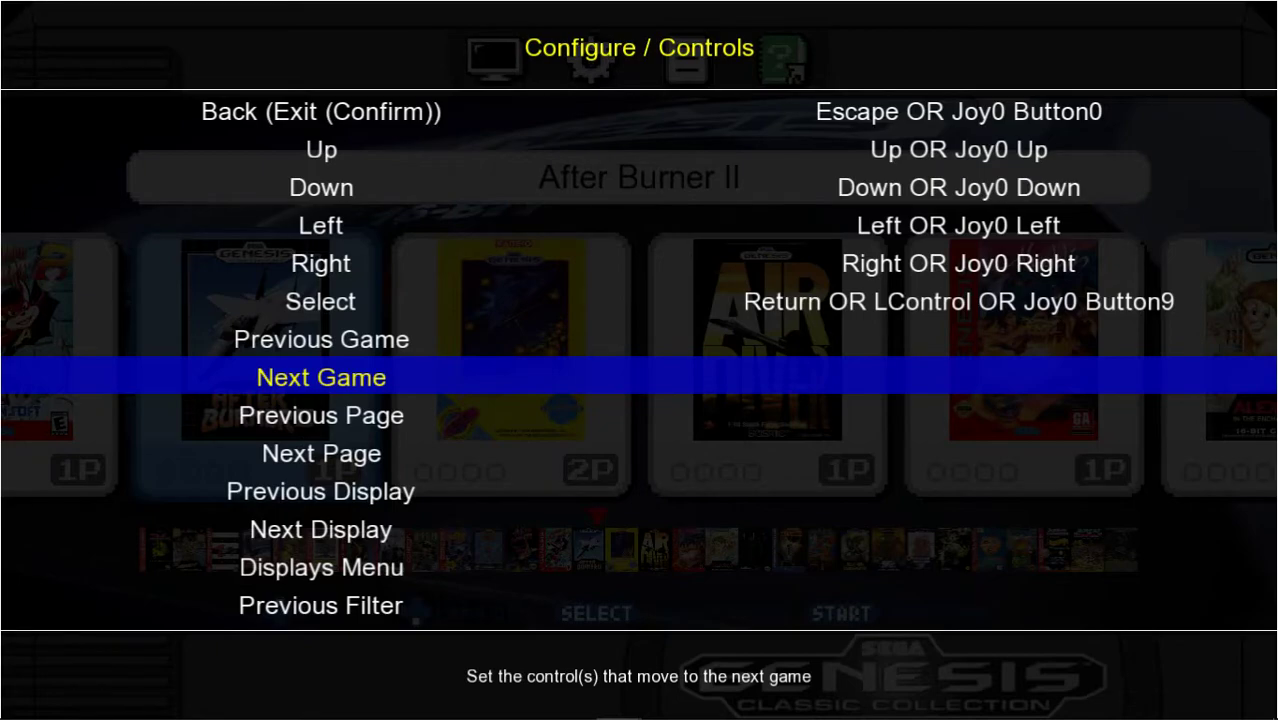
# Step: Add Escape as an input mapping for the Back control and return to the controls list
pyautogui.press('Up')
pyautogui.press('Up')
pyautogui.press('Up')
pyautogui.press('Up')
pyautogui.press('Up')
pyautogui.press('Up')
pyautogui.press('Up')
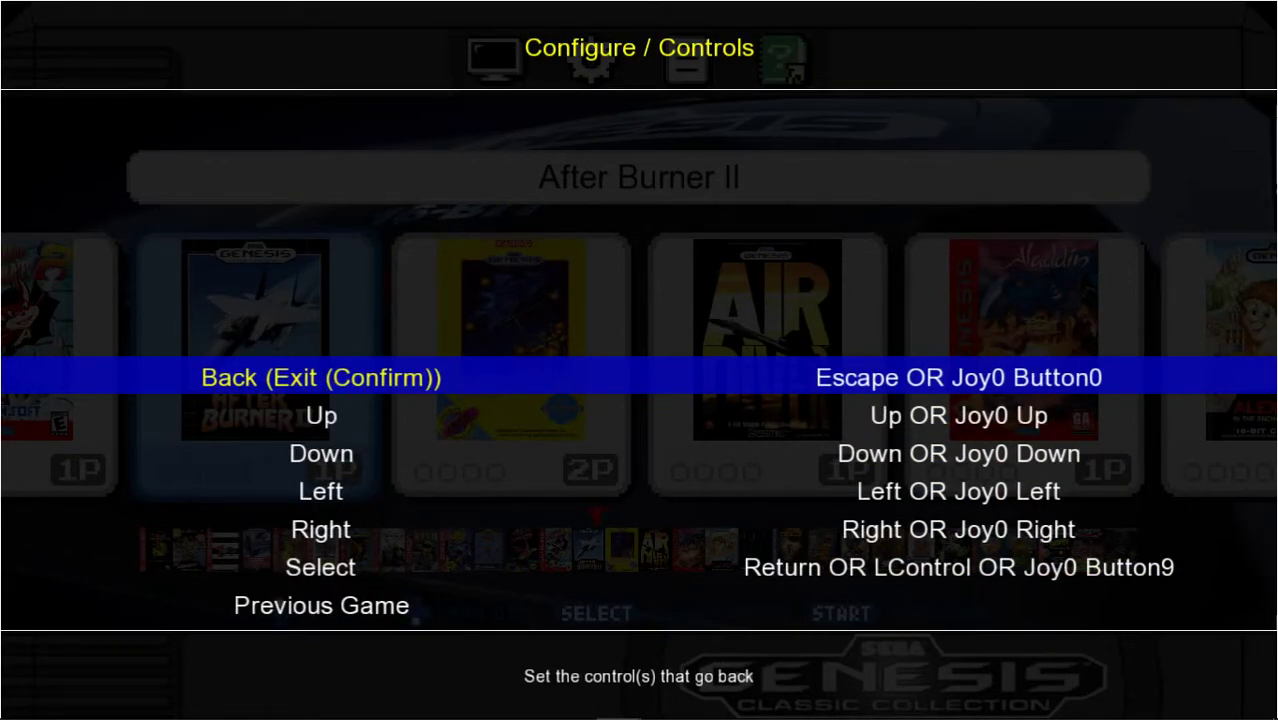
pyautogui.press('Return')
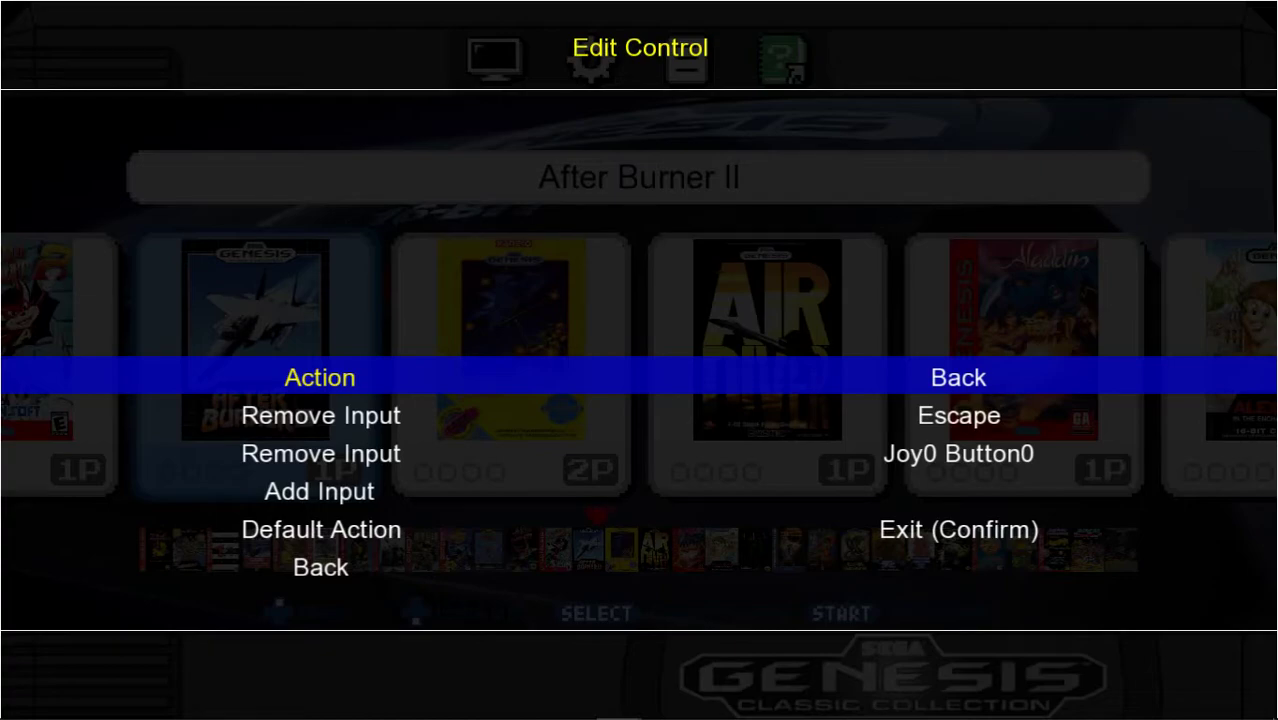
pyautogui.press('Down')
pyautogui.press('Down')
pyautogui.press('Down')
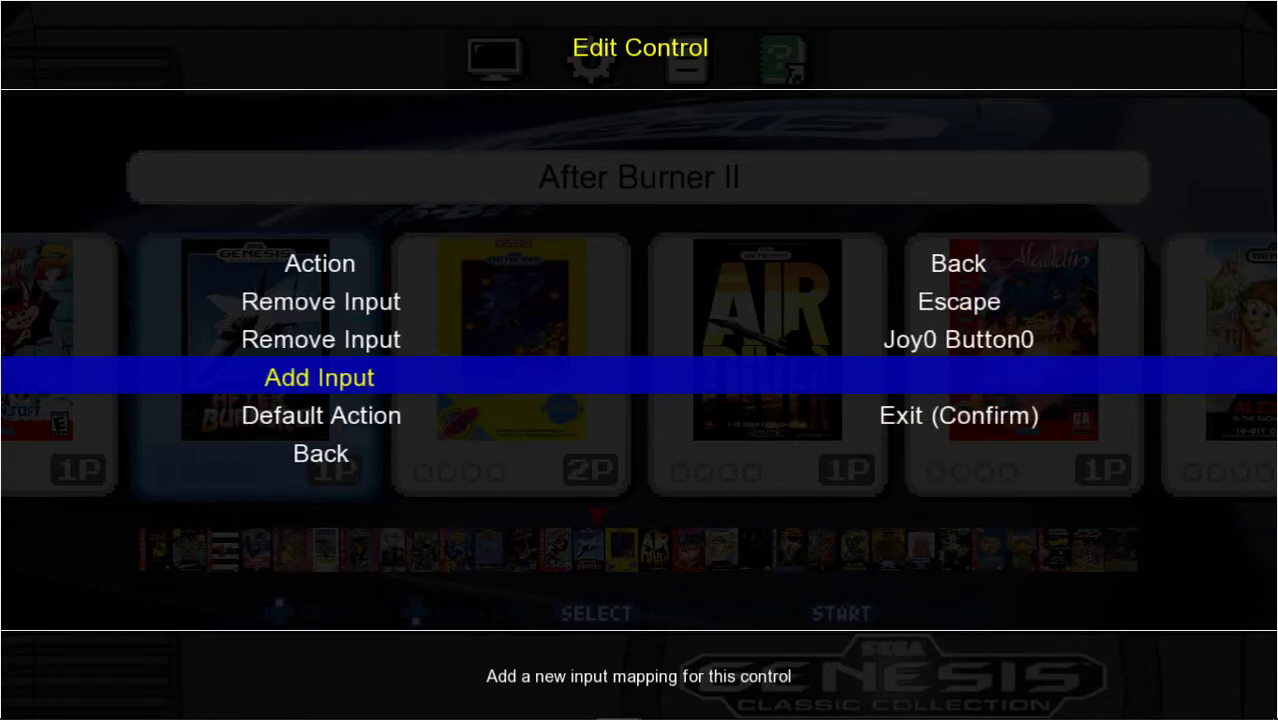
pyautogui.press('Return')
pyautogui.press('Escape')
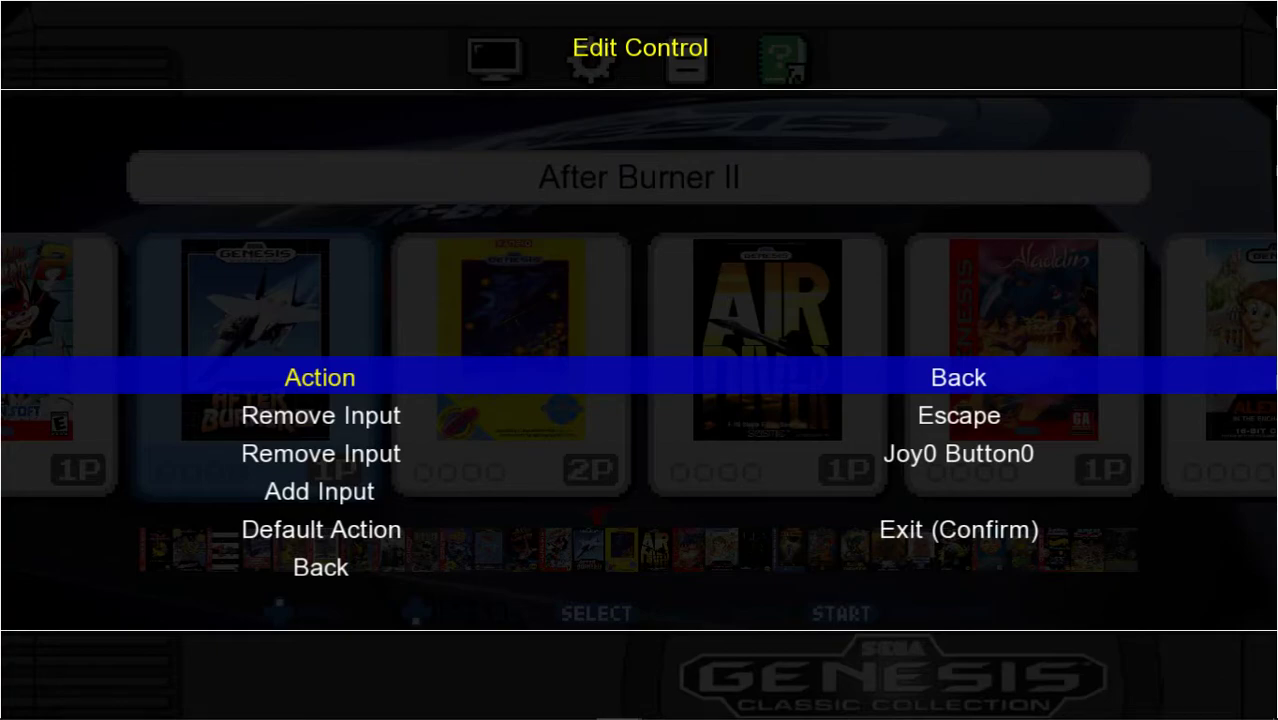
pyautogui.press('Escape')
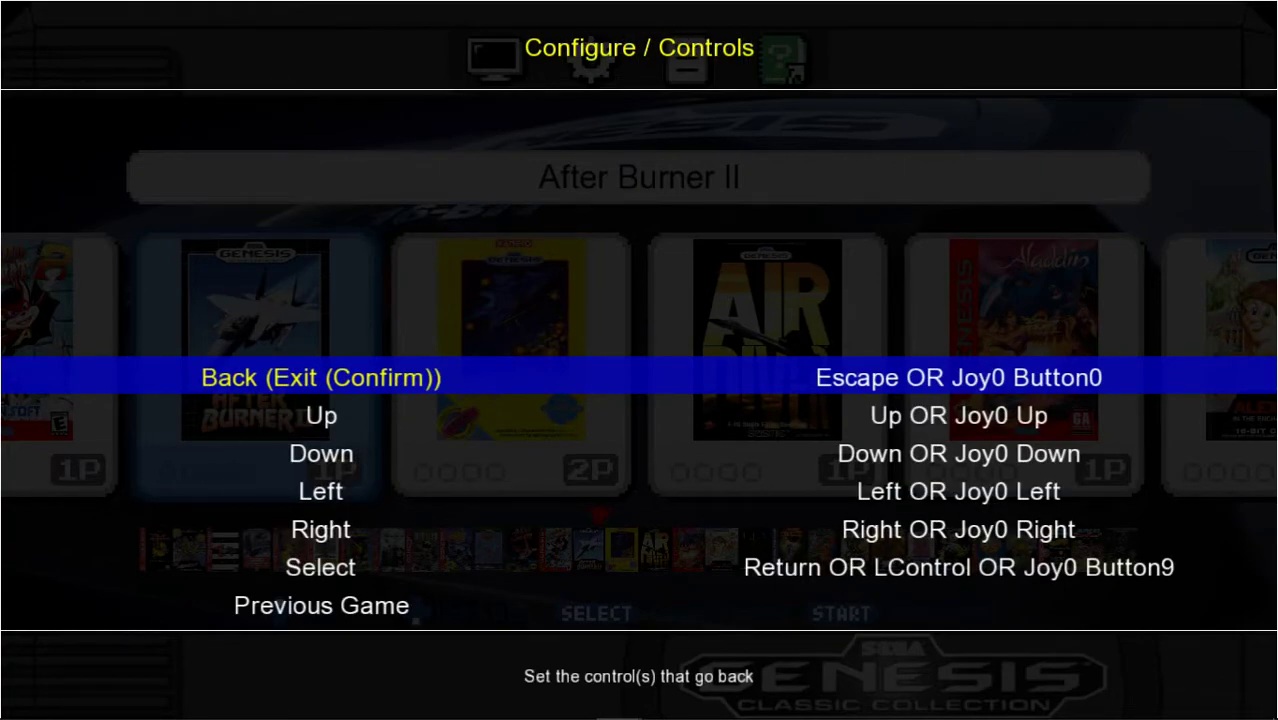
# Step: Add Return as an input mapping for the Select control and return to the controls list
pyautogui.press('Down')
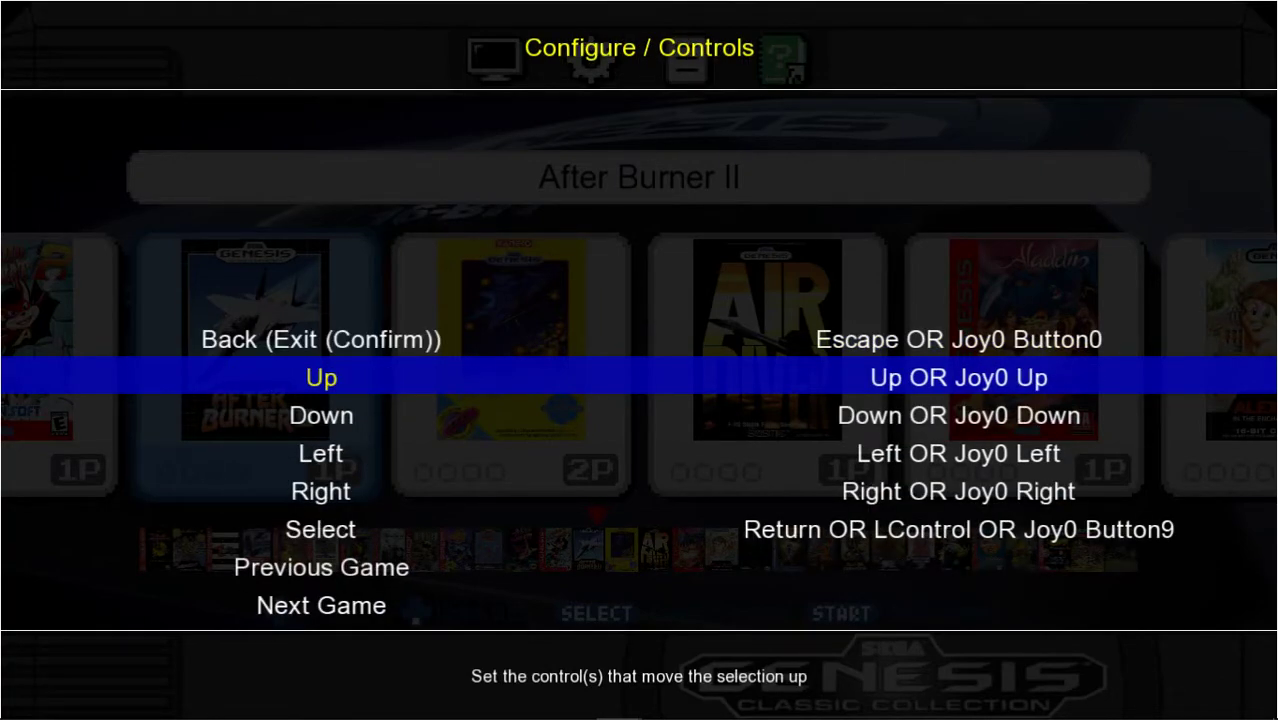
pyautogui.press('Down')
pyautogui.press('Down')
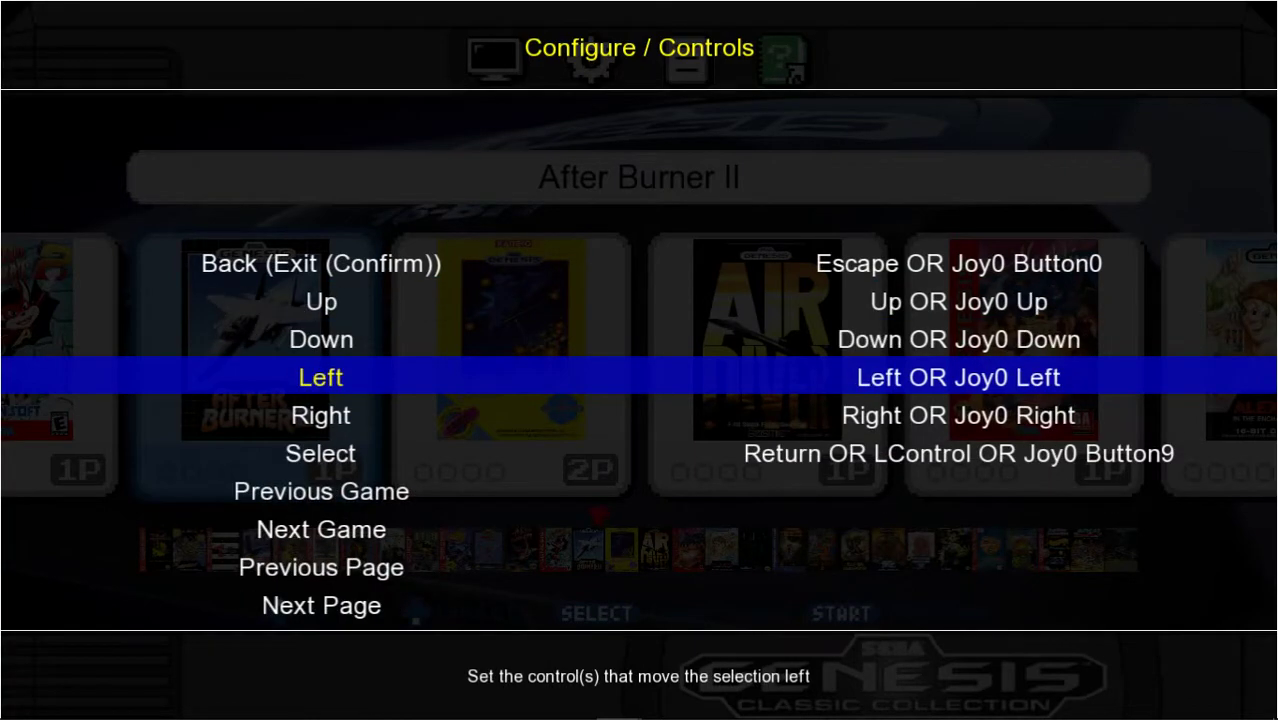
pyautogui.press('Down')
pyautogui.press('Down')
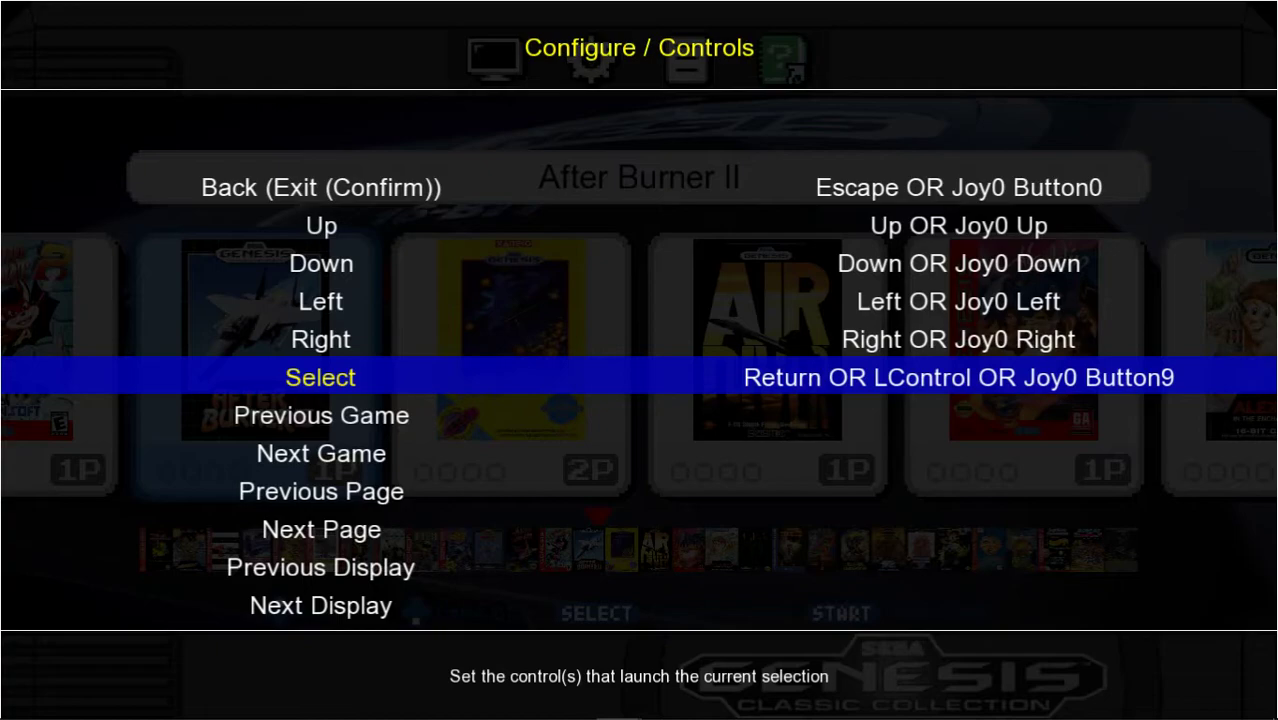
pyautogui.press('Return')
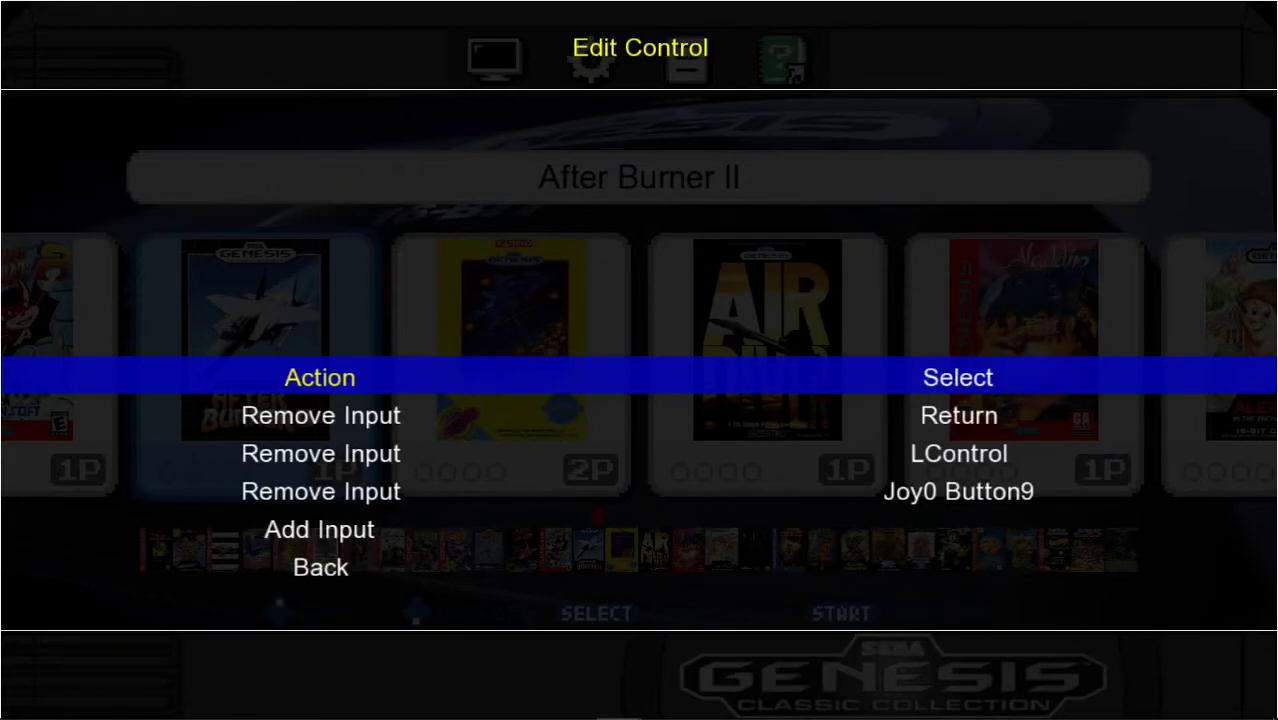
pyautogui.press('Down')
pyautogui.press('Down')
pyautogui.press('Down')
pyautogui.press('Down')
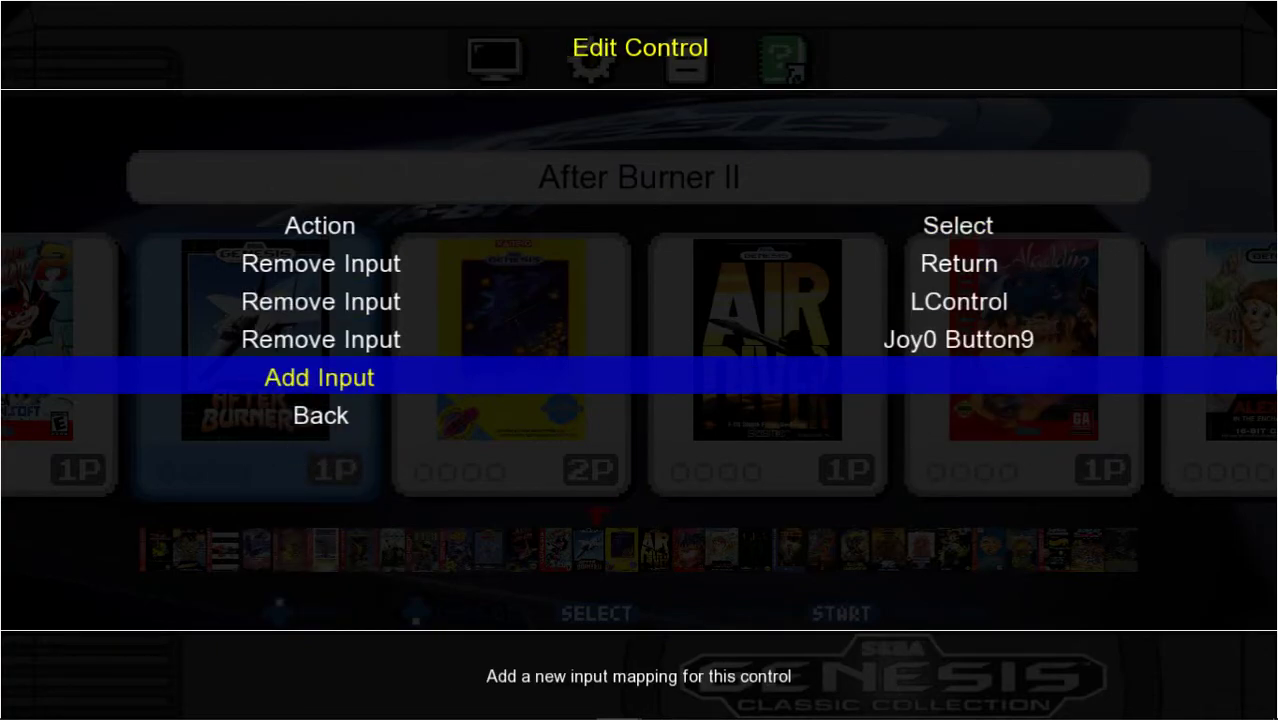
pyautogui.press('Return')
pyautogui.press('Return')
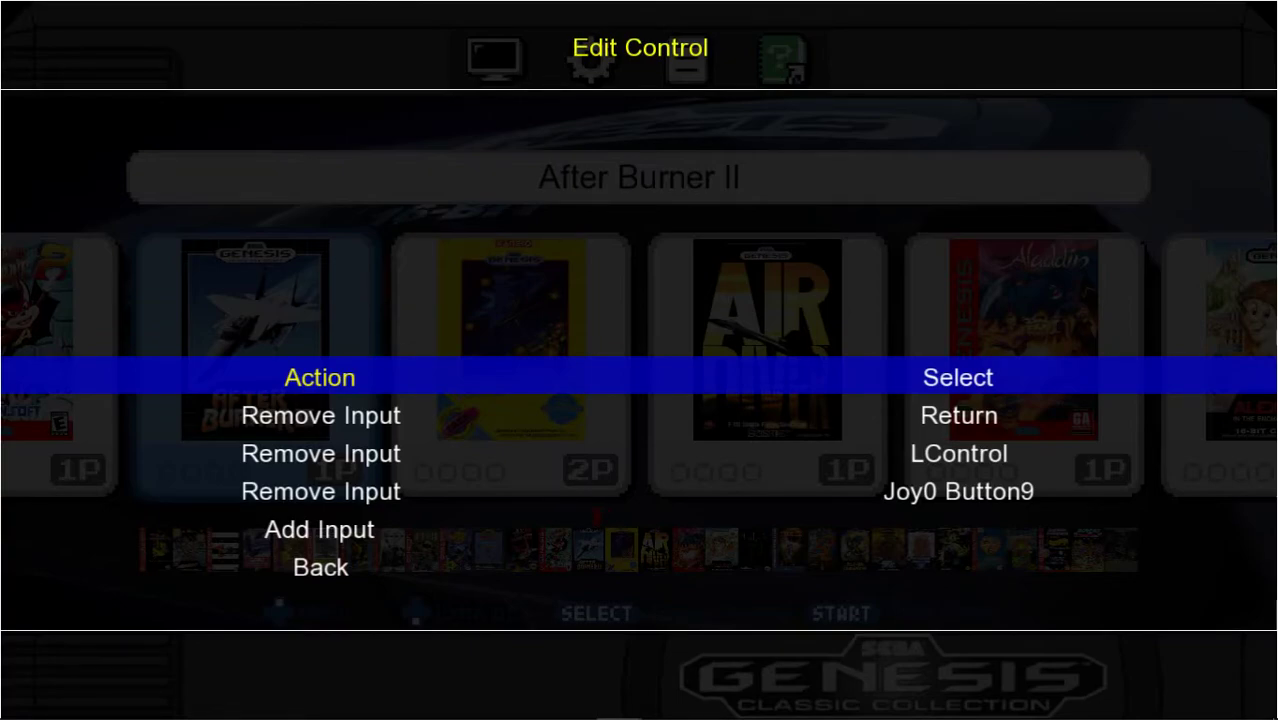
pyautogui.press('Escape')
# Step: Review the control bindings from Previous Game down to Configure
pyautogui.press('Down')
pyautogui.press('Down')
pyautogui.press('Down')
pyautogui.press('Down')
pyautogui.press('Down')
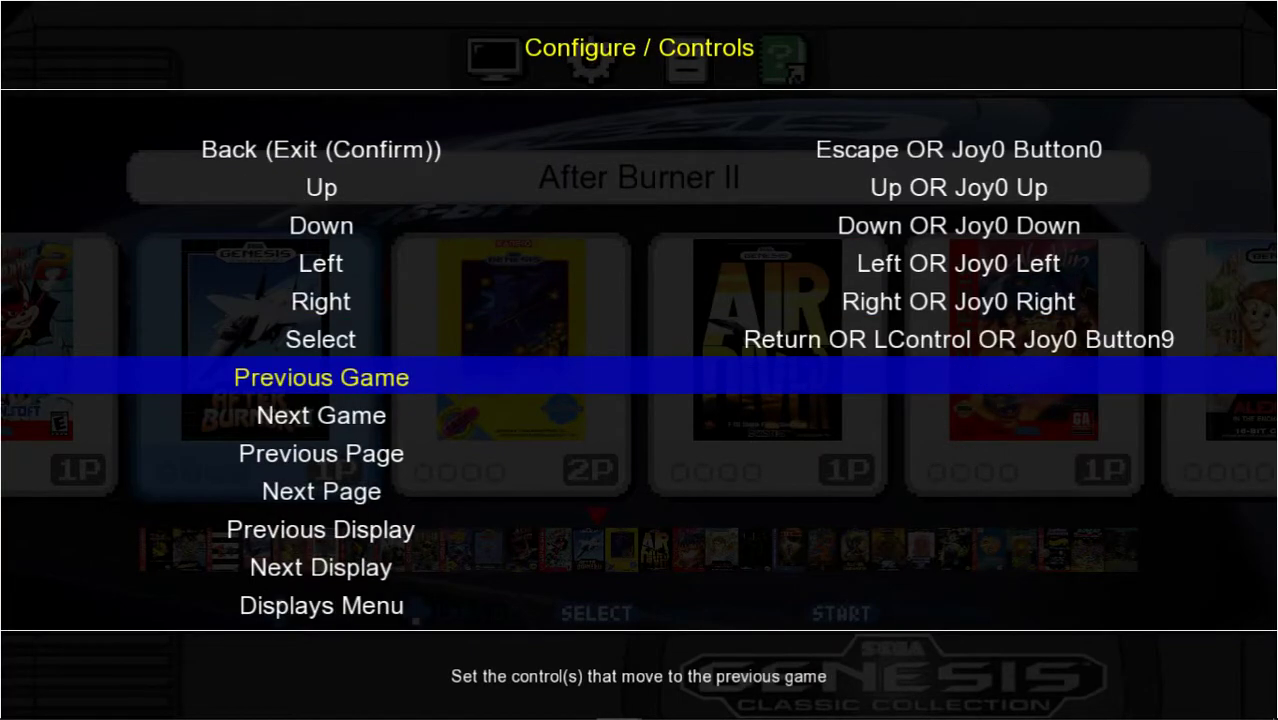
pyautogui.press('Down')
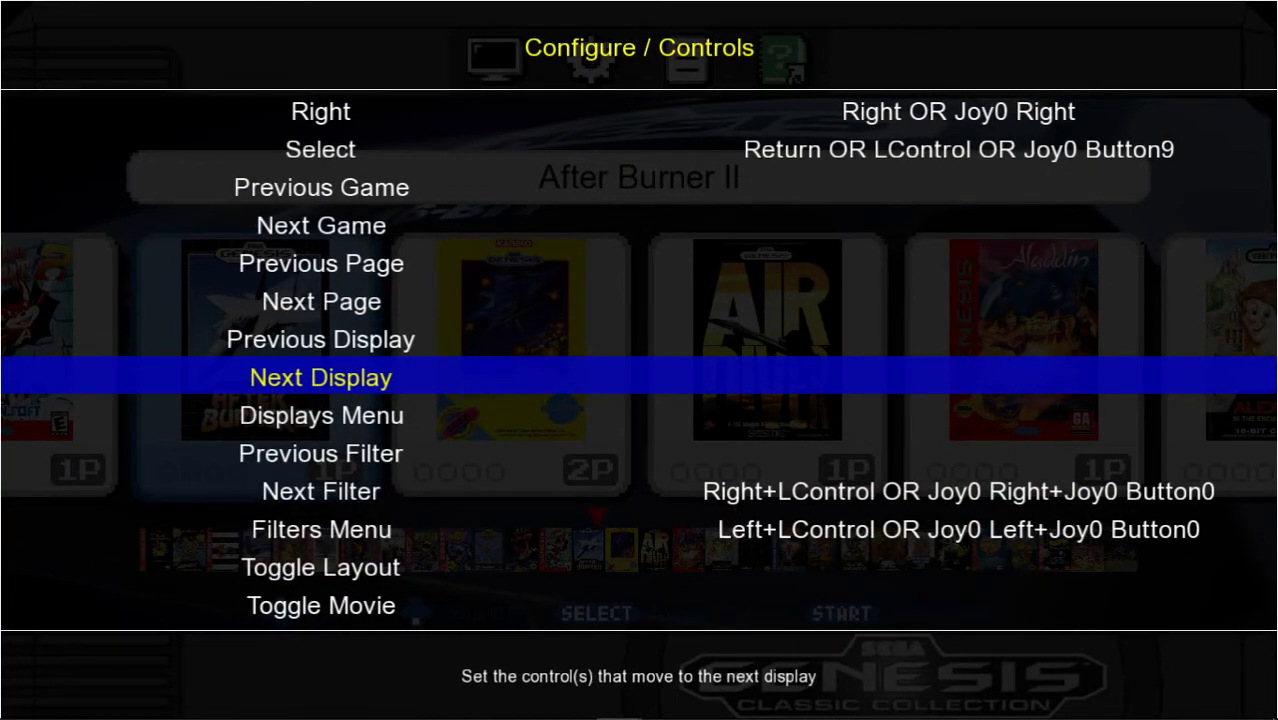
pyautogui.press('Down')
pyautogui.press('Down')
pyautogui.press('Down')
pyautogui.press('Down')
pyautogui.press('Down')
pyautogui.press('Down')
pyautogui.press('Down')
pyautogui.press('Down')
pyautogui.press('Down')
pyautogui.press('Down')
pyautogui.press('Down')
pyautogui.press('Down')
pyautogui.press('Down')
pyautogui.press('Down')
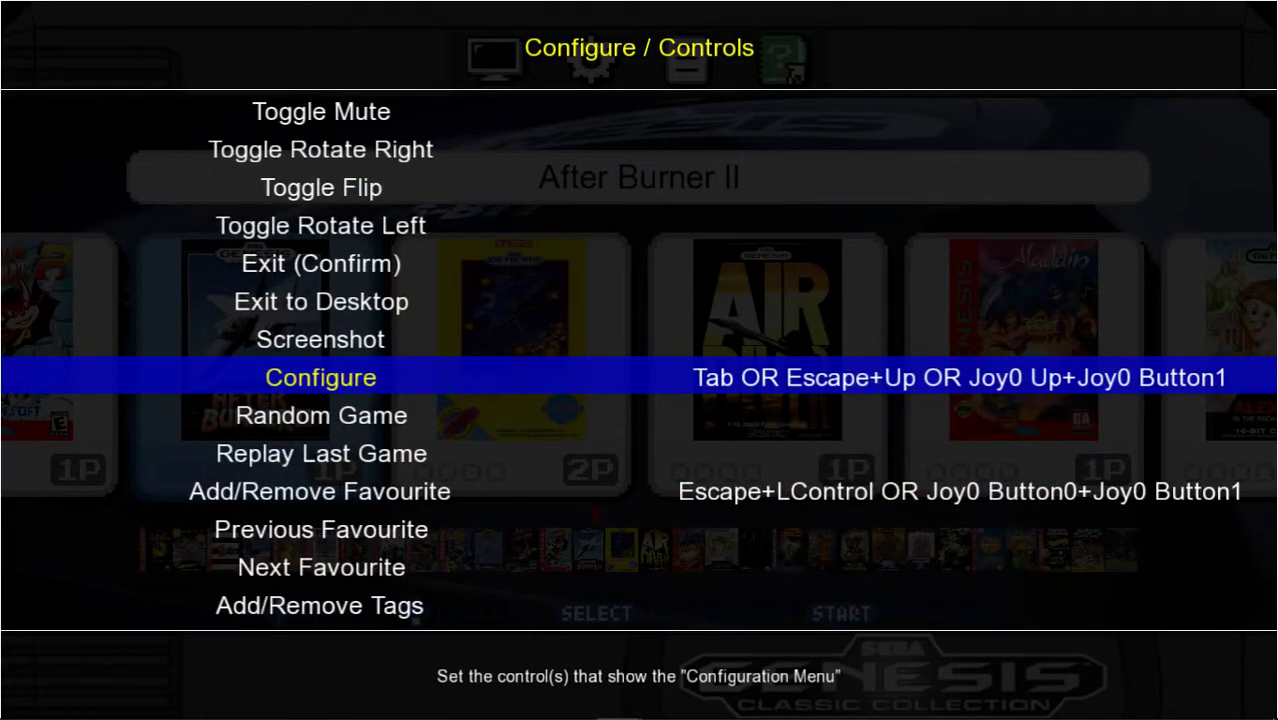
# Step: Review the control bindings from Random Game down to Previous Letter
pyautogui.press('Down')
pyautogui.press('Down')
pyautogui.press('Down')
pyautogui.press('Down')
pyautogui.press('Down')
pyautogui.press('Down')
pyautogui.press('Down')
pyautogui.press('Down')
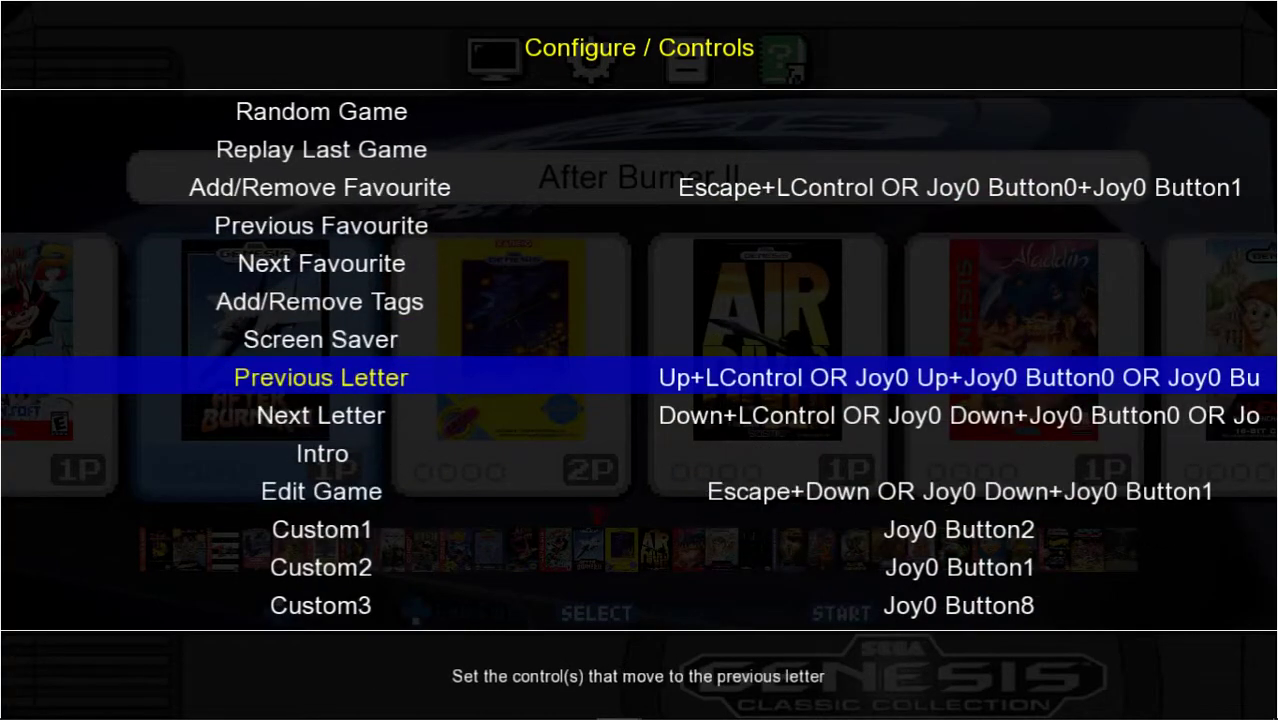
# Step: Review the bindings from Next Letter through the Custom controls and thresholds, and leave the Controls settings
pyautogui.press('Down')
pyautogui.press('Down')
pyautogui.press('Down')
pyautogui.press('Down')
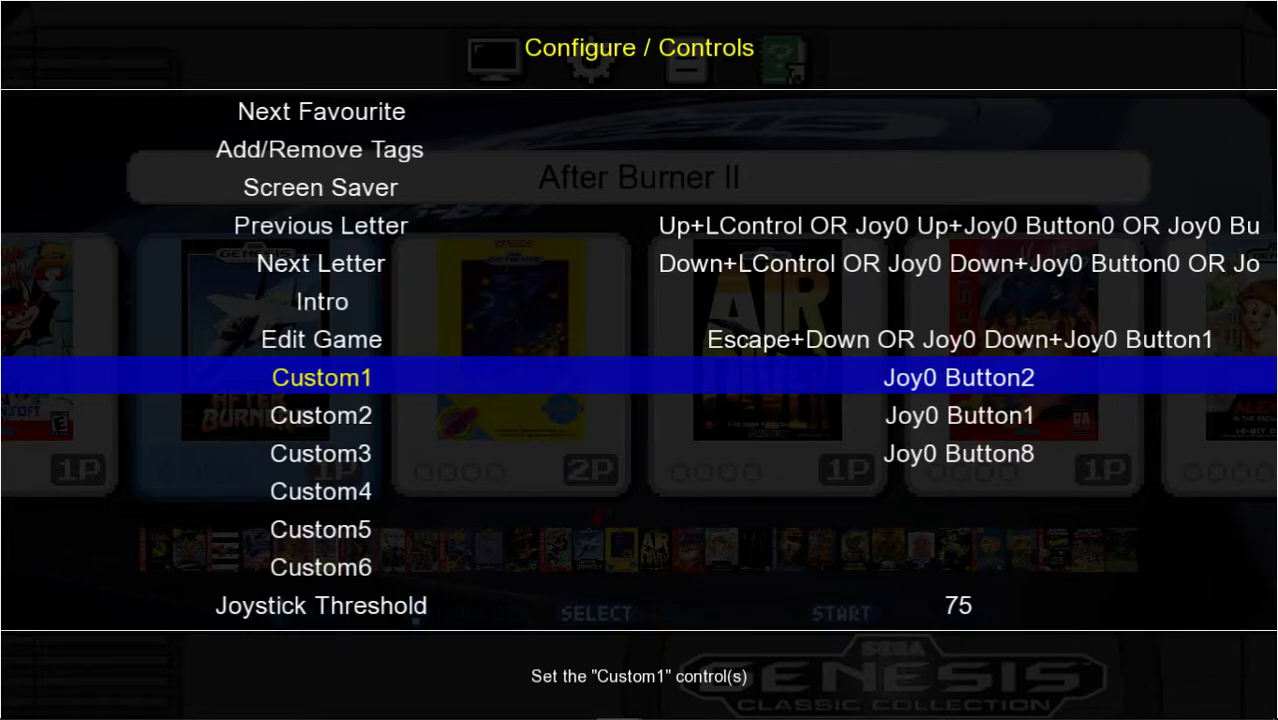
pyautogui.press('Down')
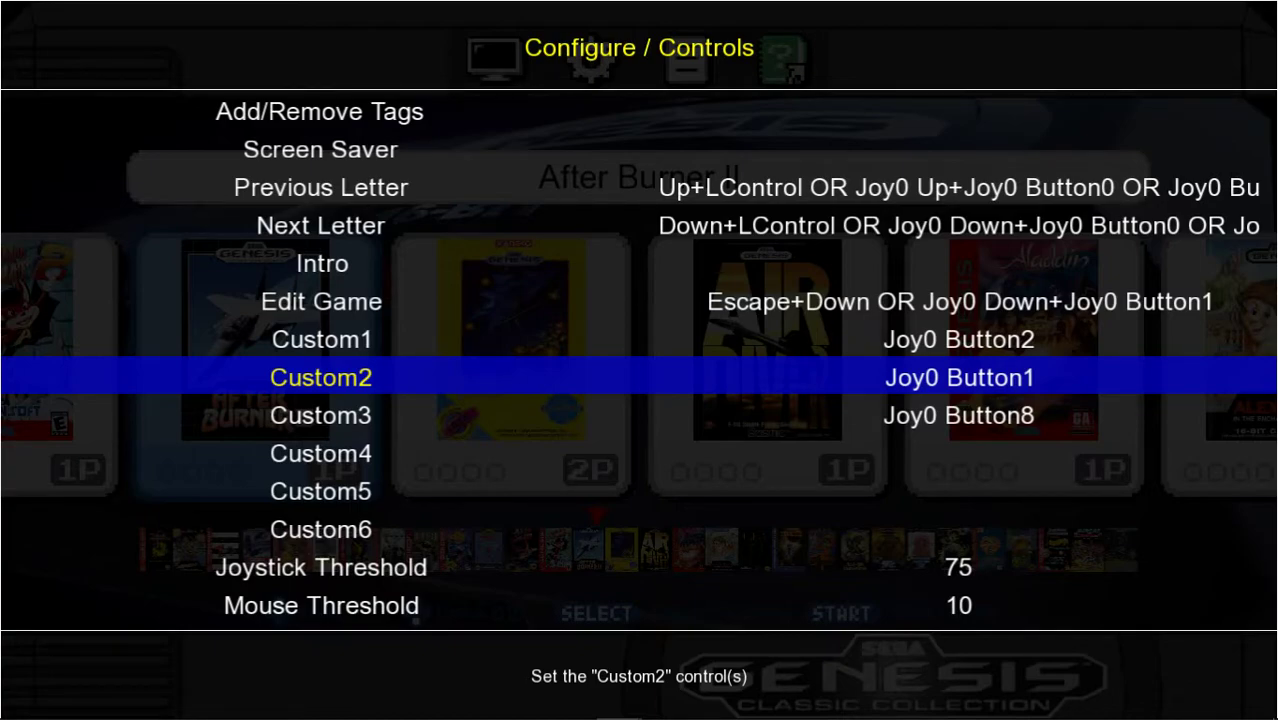
pyautogui.press('Down')
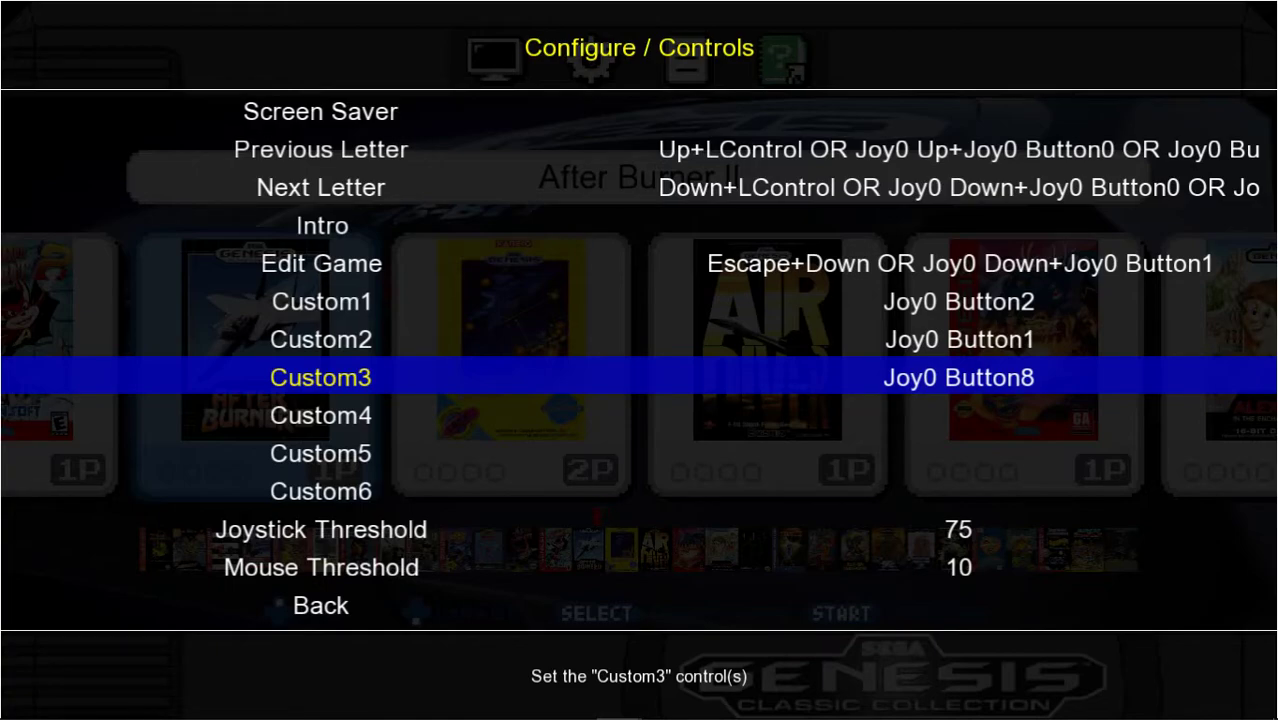
pyautogui.press('Down')
pyautogui.press('Down')
pyautogui.press('Down')
pyautogui.press('Down')
pyautogui.press('Down')
pyautogui.press('Down')
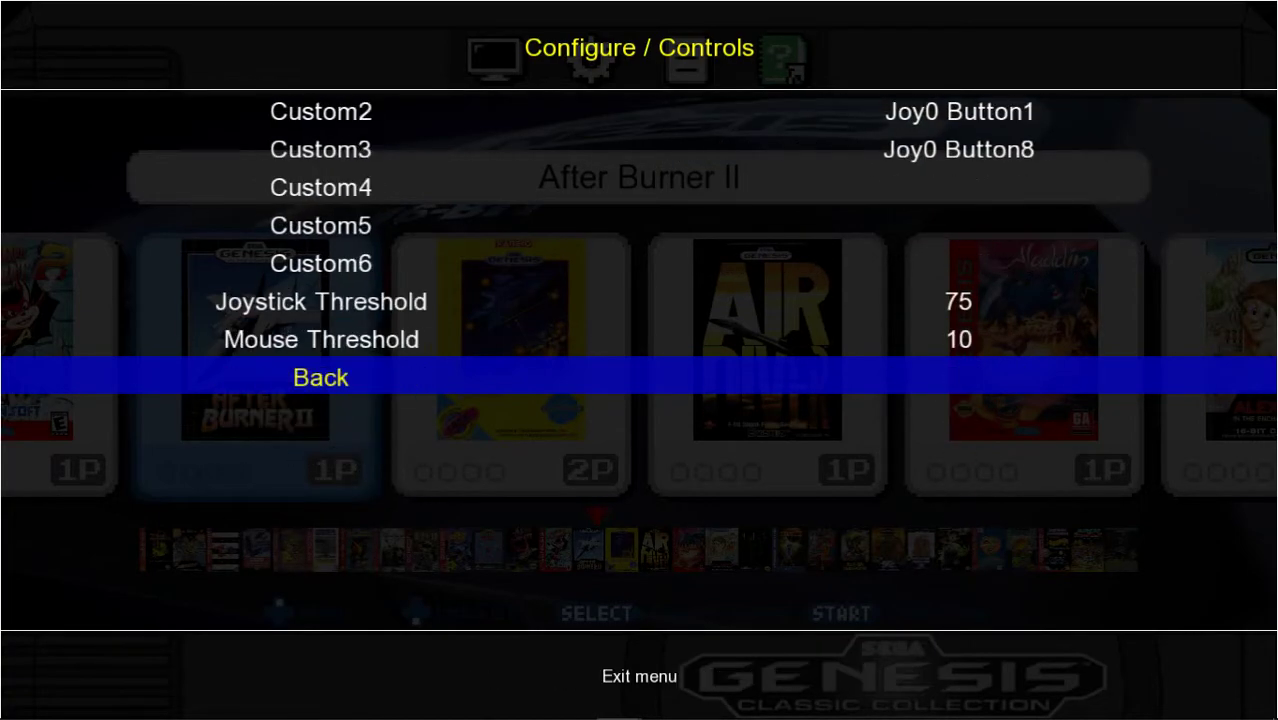
pyautogui.press('Return')
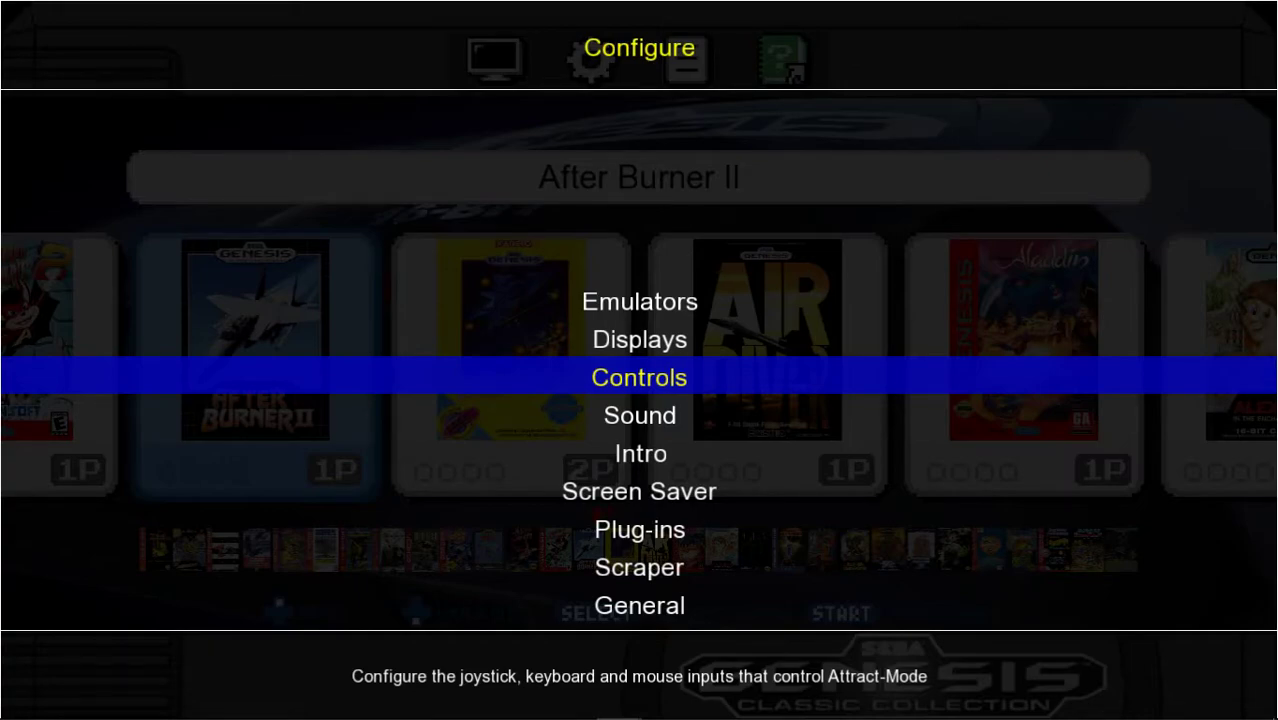
# Step: Open the Sega 32X emulator's settings from the Emulators configuration
pyautogui.press('Up')
pyautogui.press('Up')
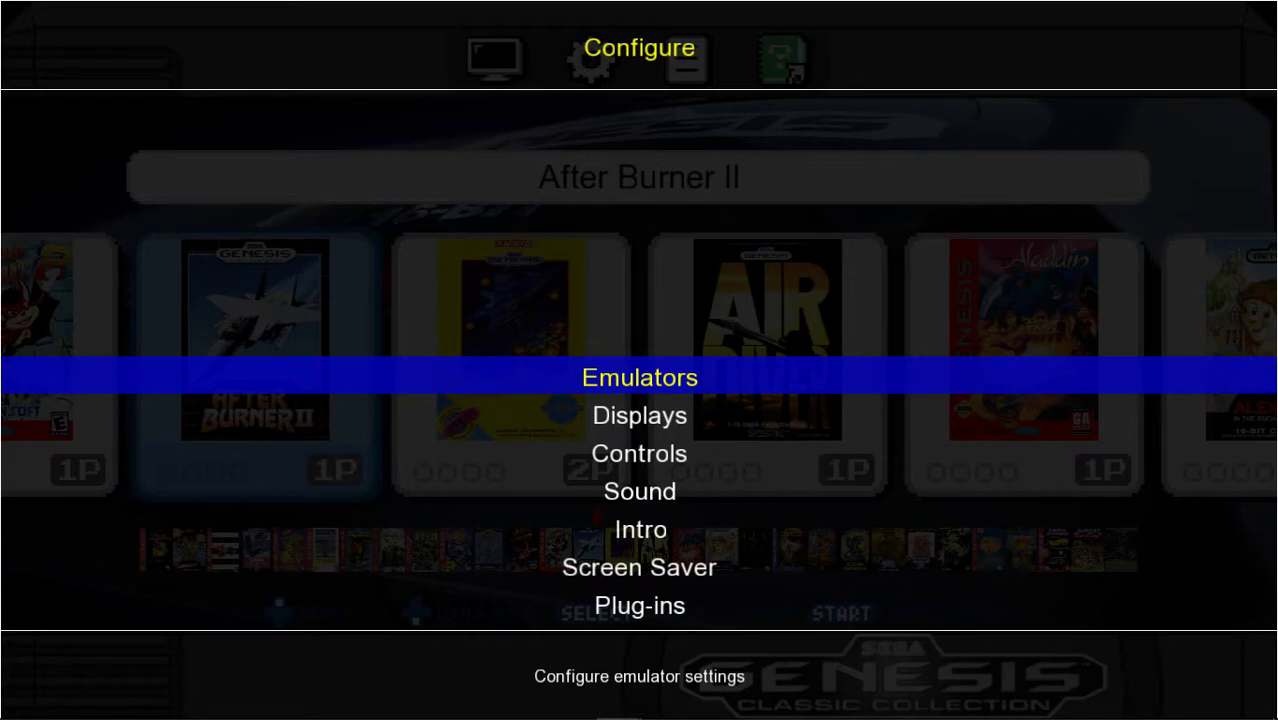
pyautogui.press('Return')
pyautogui.press('Up')
pyautogui.press('Up')
pyautogui.press('Up')
pyautogui.press('Up')
pyautogui.press('Up')
pyautogui.press('Up')
pyautogui.press('Up')
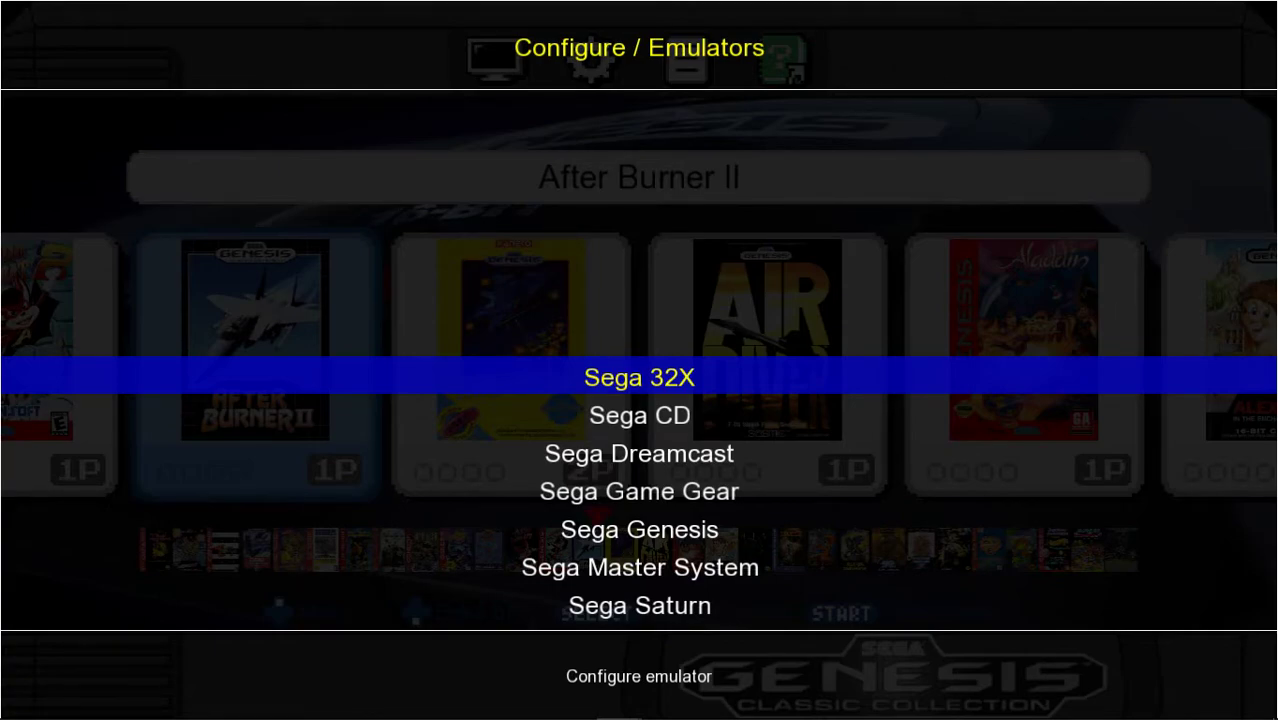
pyautogui.press('Return')
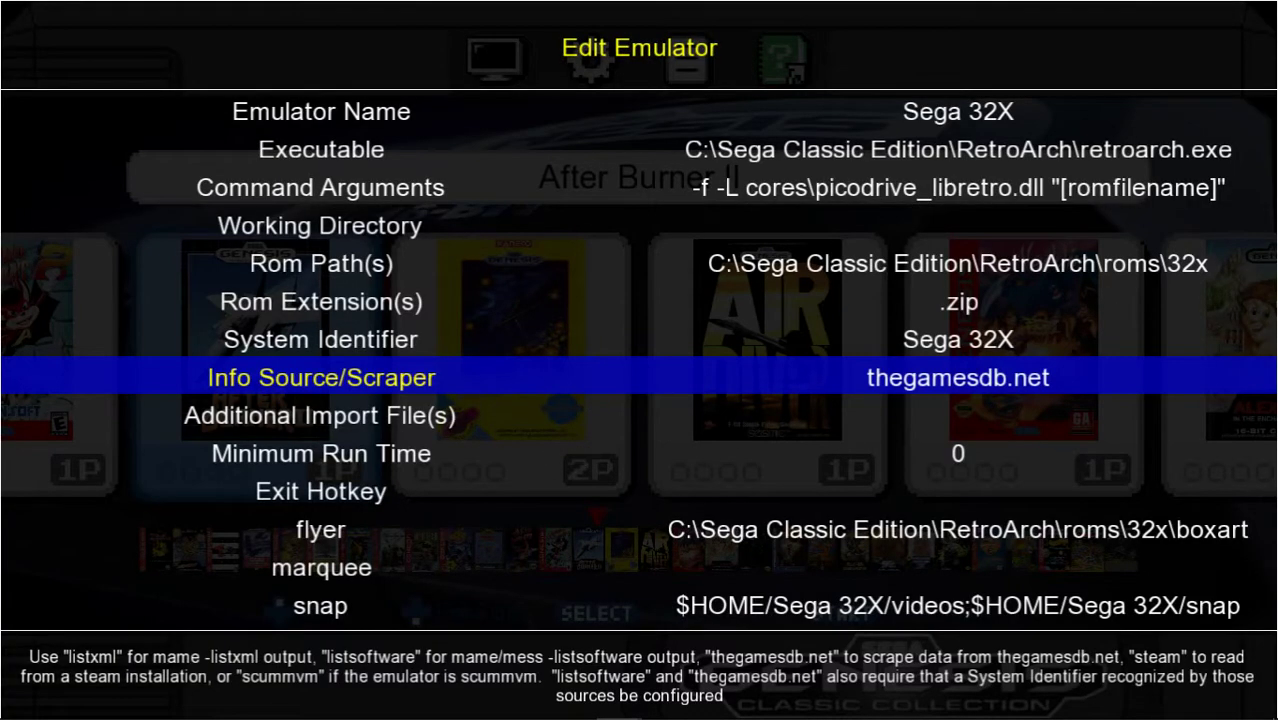
# Step: Start generating the Sega 32X collection/ROM list, decline overwriting the existing list, and return to the emulator list
pyautogui.press('Down')
pyautogui.press('Down')
pyautogui.press('Down')
pyautogui.press('Down')
pyautogui.press('Down')
pyautogui.press('Down')
pyautogui.press('Down')
pyautogui.press('Down')
pyautogui.press('Down')
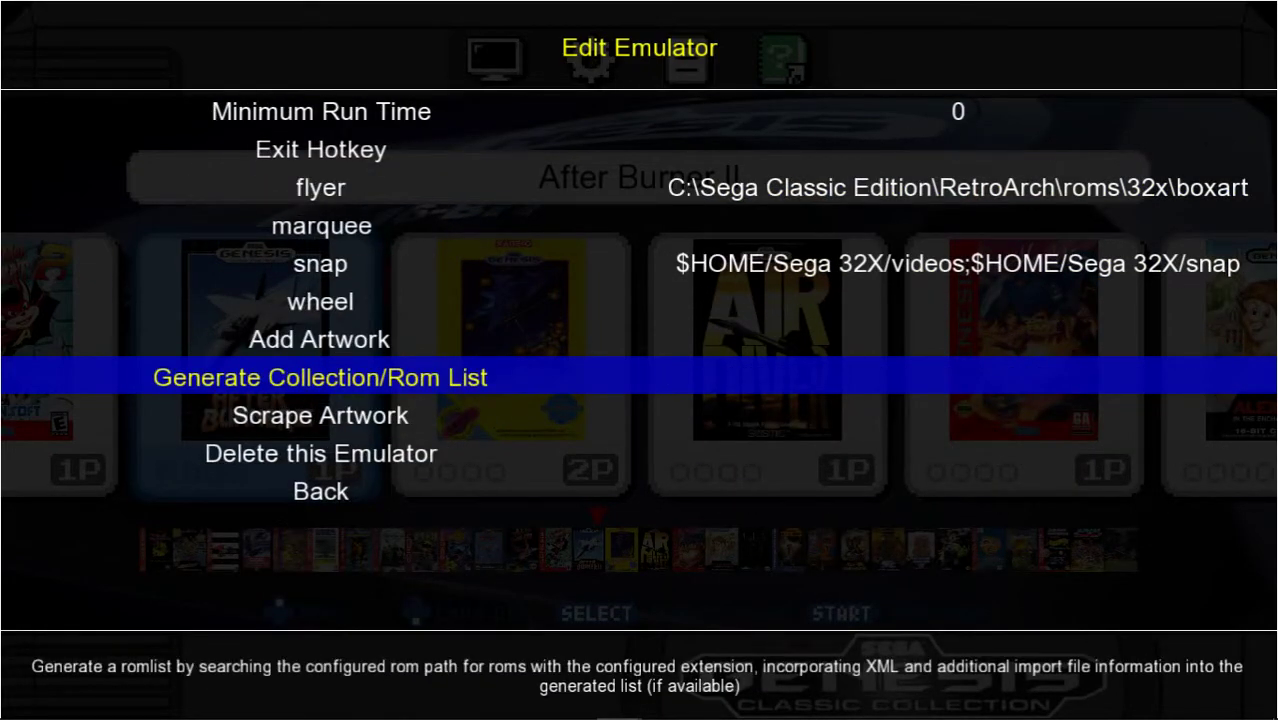
pyautogui.press('Return')
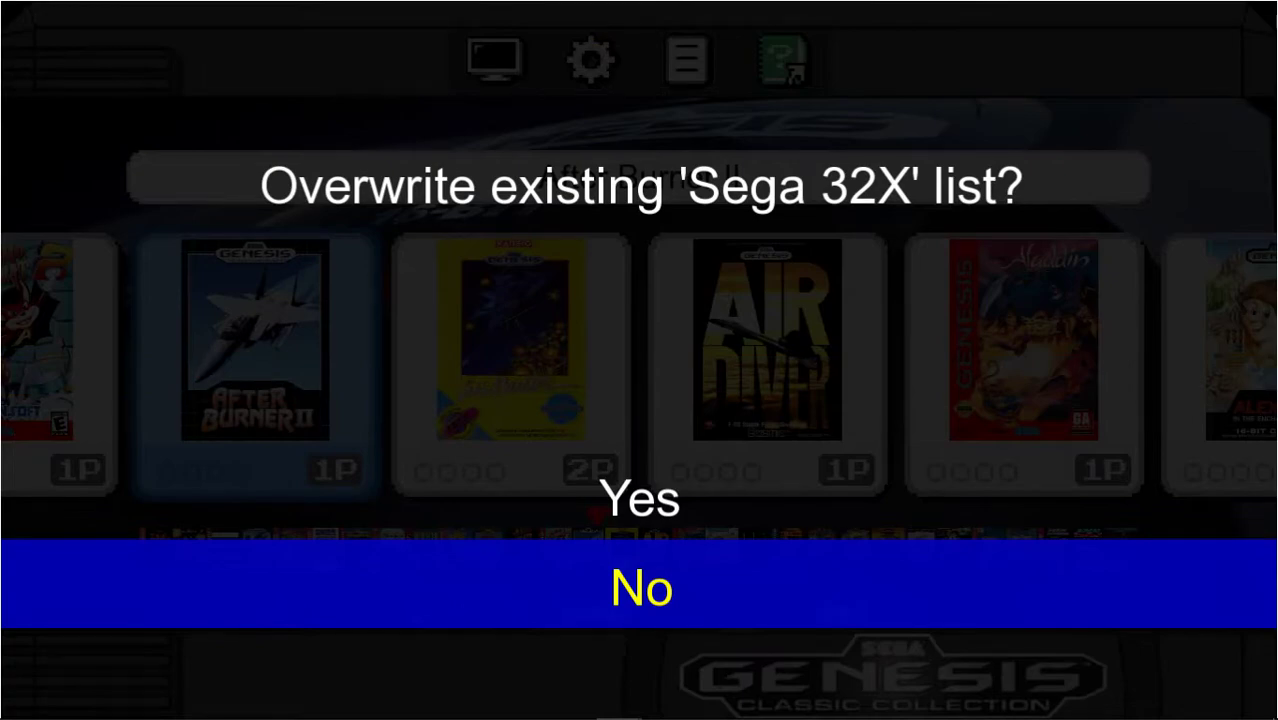
pyautogui.press('Up')
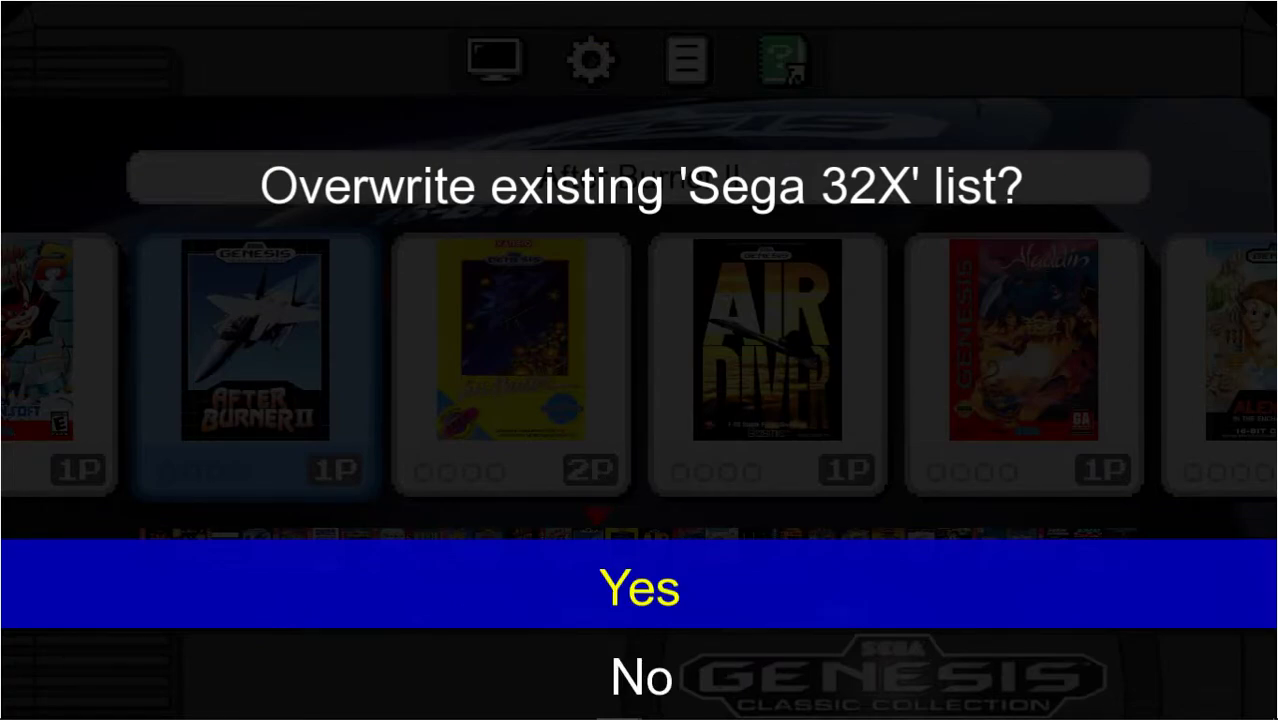
pyautogui.press('Down')
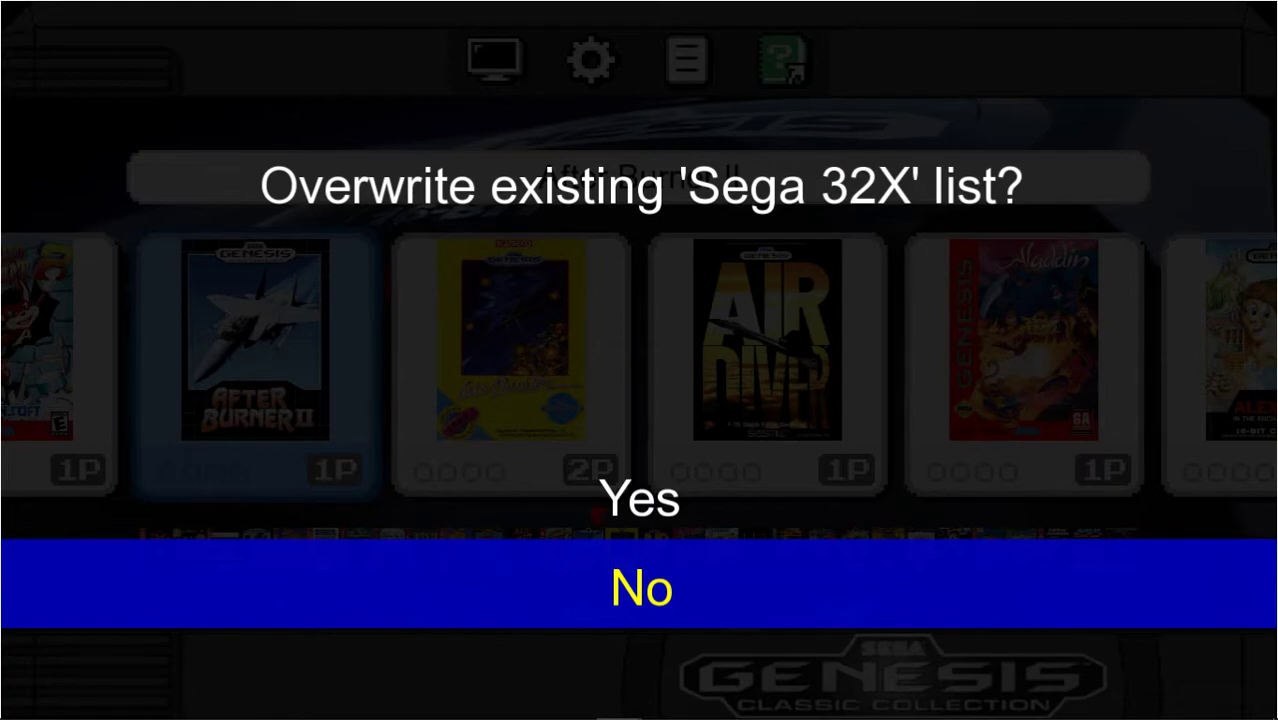
pyautogui.press('Return')
pyautogui.press('Escape')
pyautogui.press('Return')
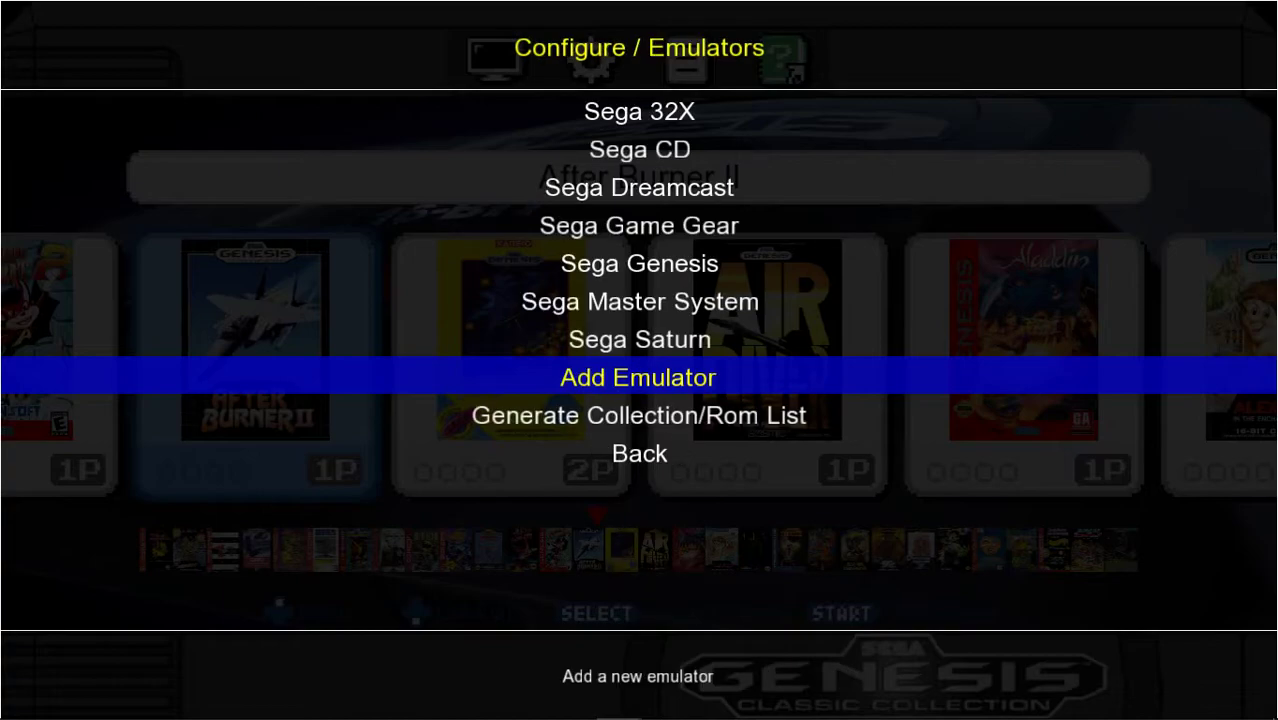
# Step: Look through the configured Sega emulators and exit the Configure menu
pyautogui.press('Up')
pyautogui.press('Up')
pyautogui.press('Up')
pyautogui.press('Up')
pyautogui.press('Up')
pyautogui.press('Down')
pyautogui.press('Down')
pyautogui.press('Down')
pyautogui.press('Down')
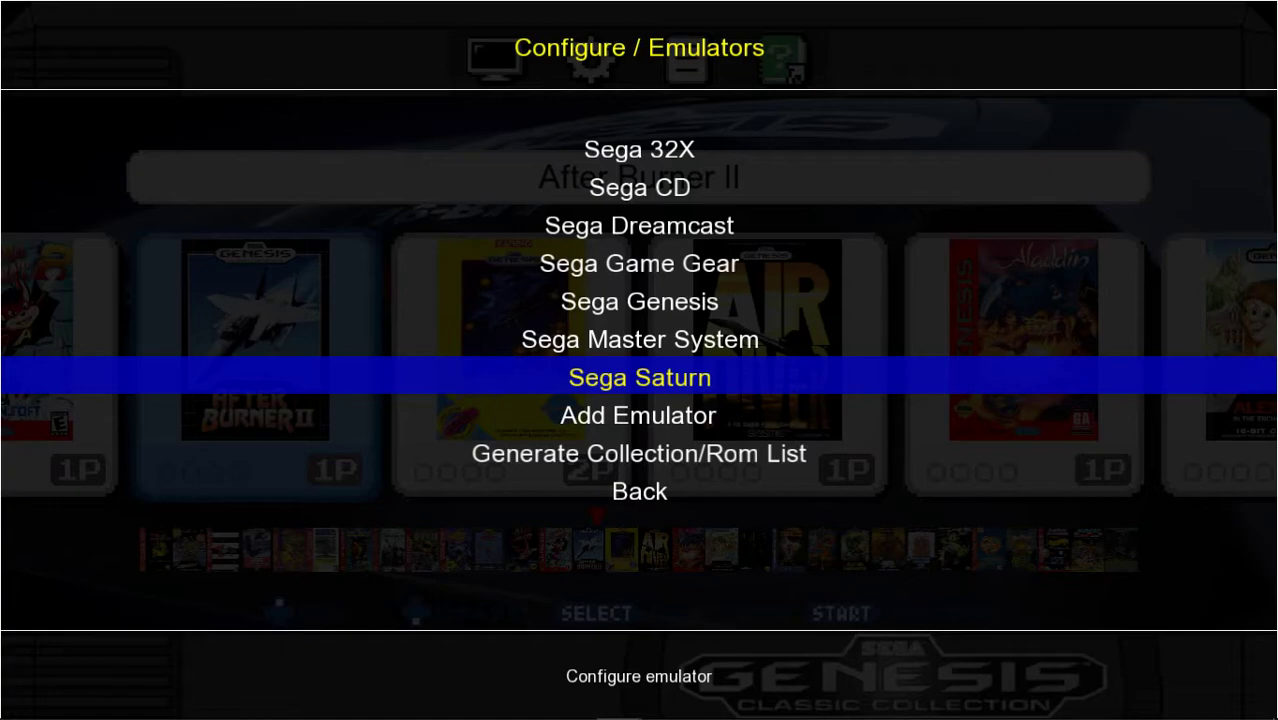
pyautogui.press('Escape')
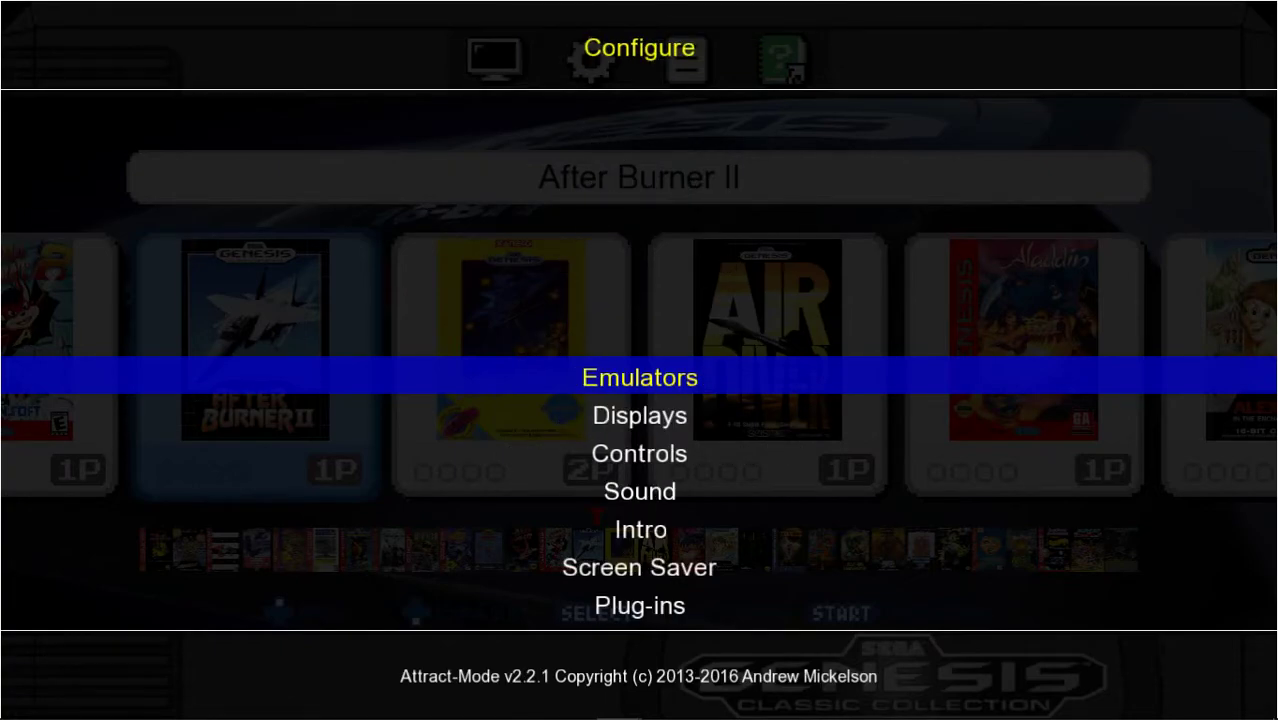
pyautogui.press('Escape')
# Step: Browse forward through the Genesis games from After Burner II to American Gladiators
pyautogui.press('Right')
pyautogui.press('Right')
pyautogui.press('Right')
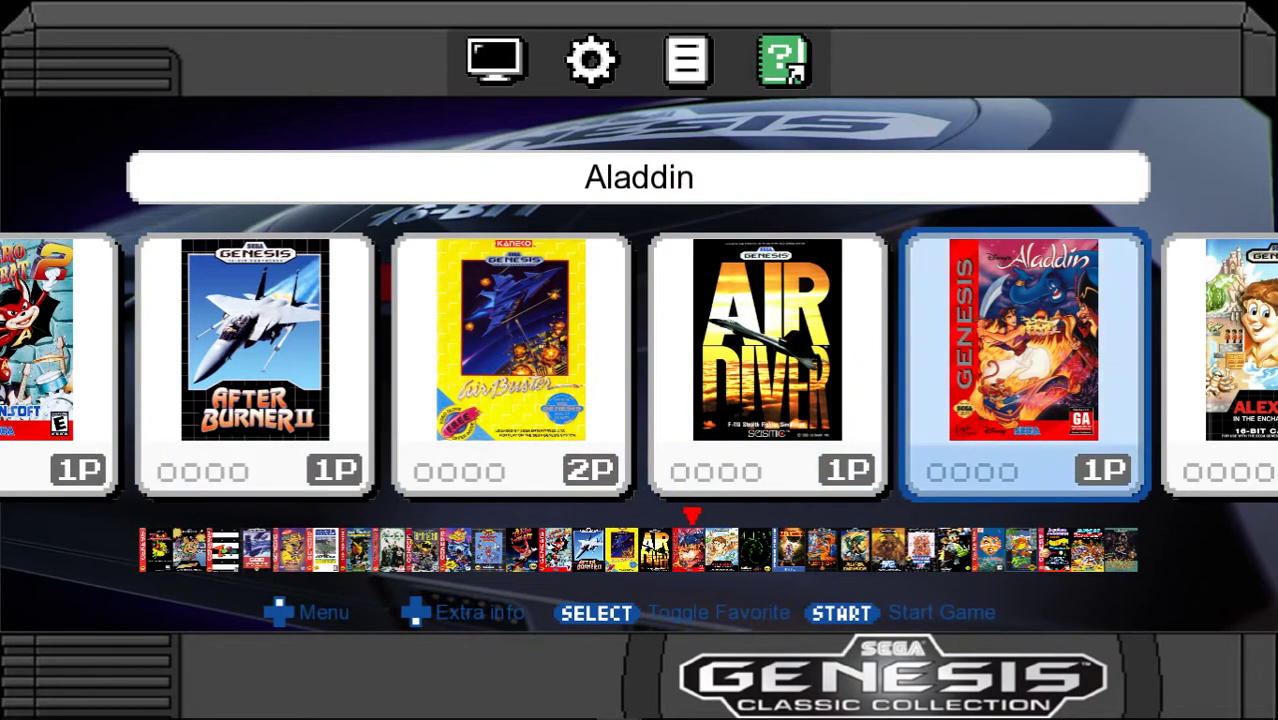
pyautogui.press('Right')
pyautogui.press('Right')
pyautogui.press('Right')
pyautogui.press('Right')
pyautogui.press('Right')
pyautogui.press('Right')
pyautogui.press('Right')
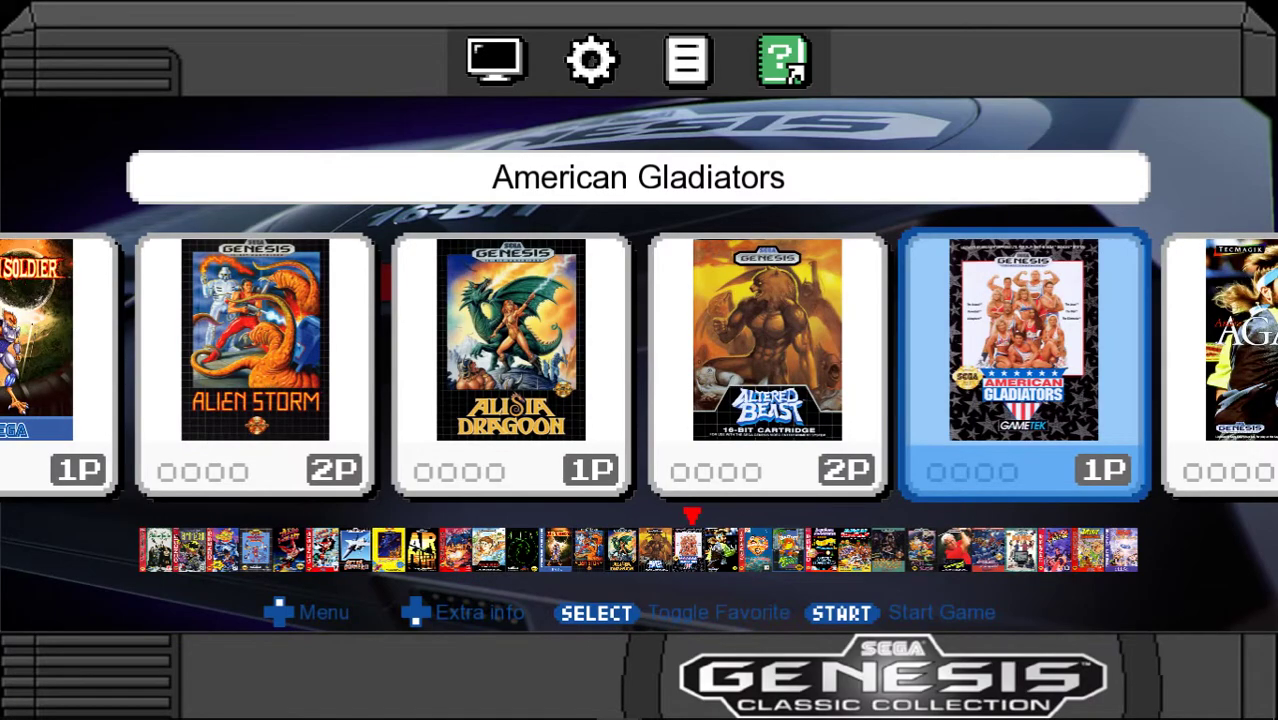
# Step: View the extra info for American Gladiators, close it, and move on to Andre Agassi Tennis
pyautogui.press('Return')
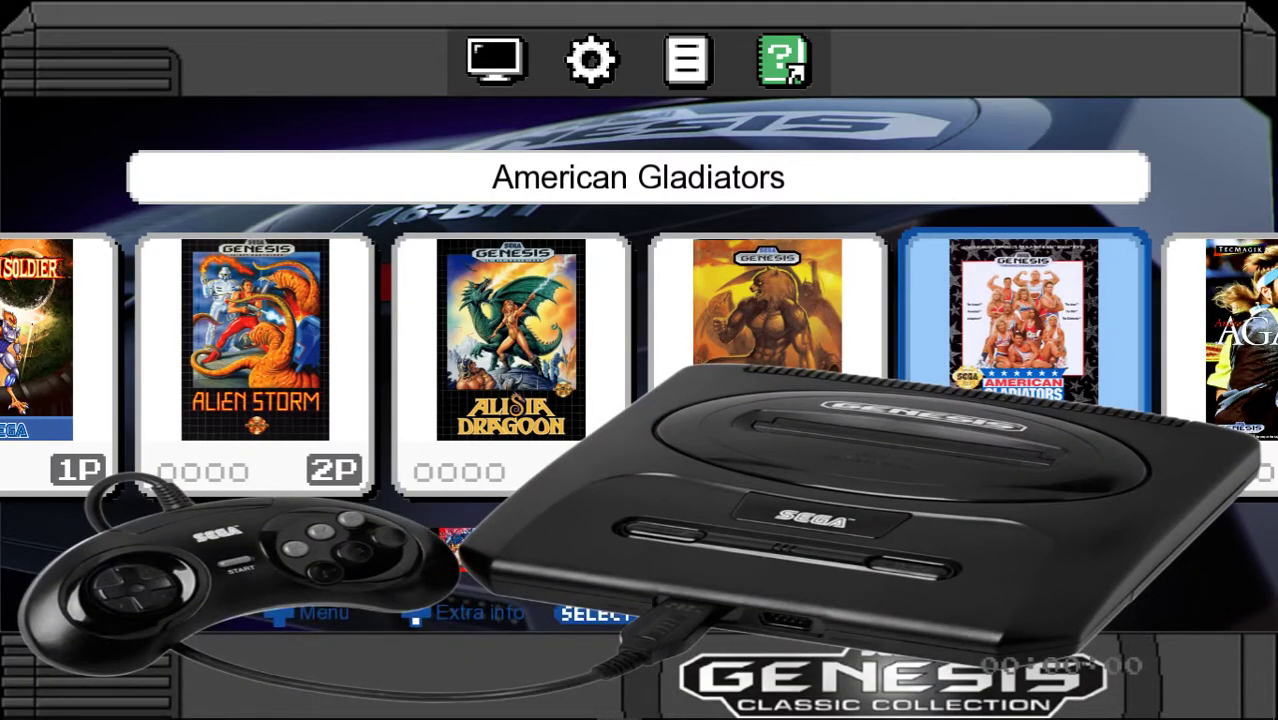
pyautogui.press('Escape')
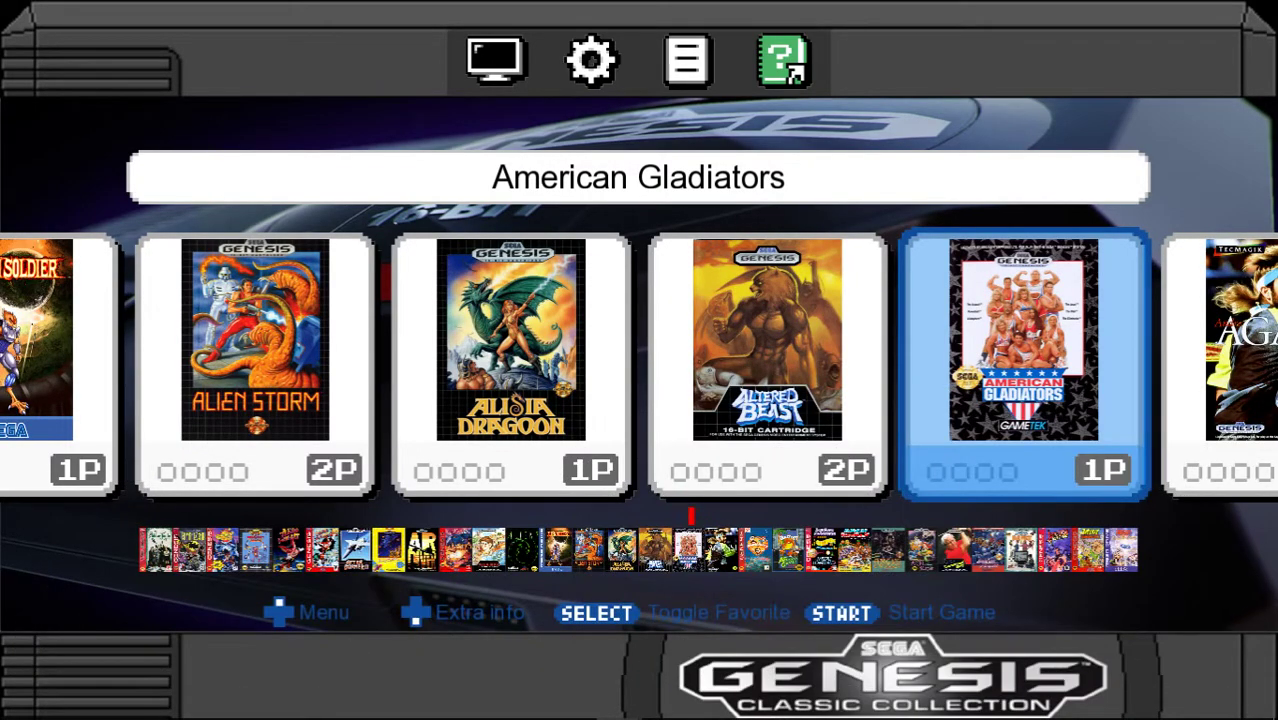
pyautogui.press('Right')
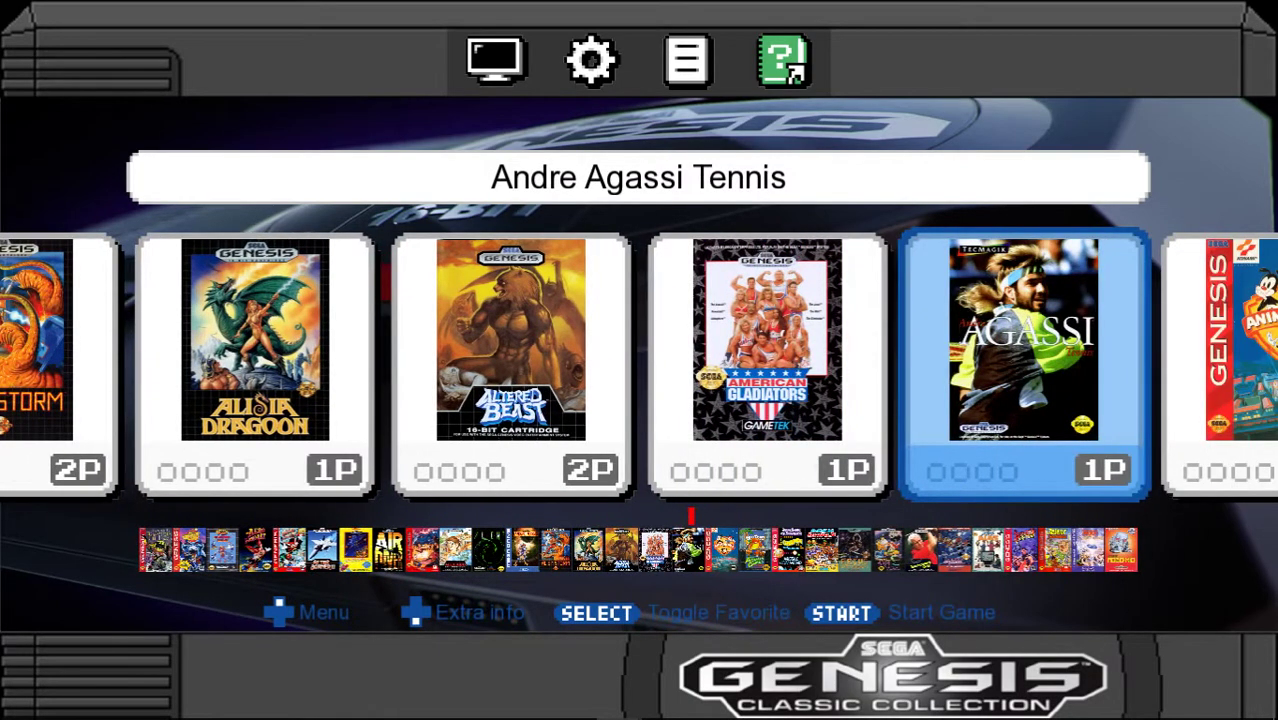
# Step: Switch the Genesis game filter to Favourites, set it back to All, and return to the game list
pyautogui.press('Up')
pyautogui.press('Right')
pyautogui.press('Right')
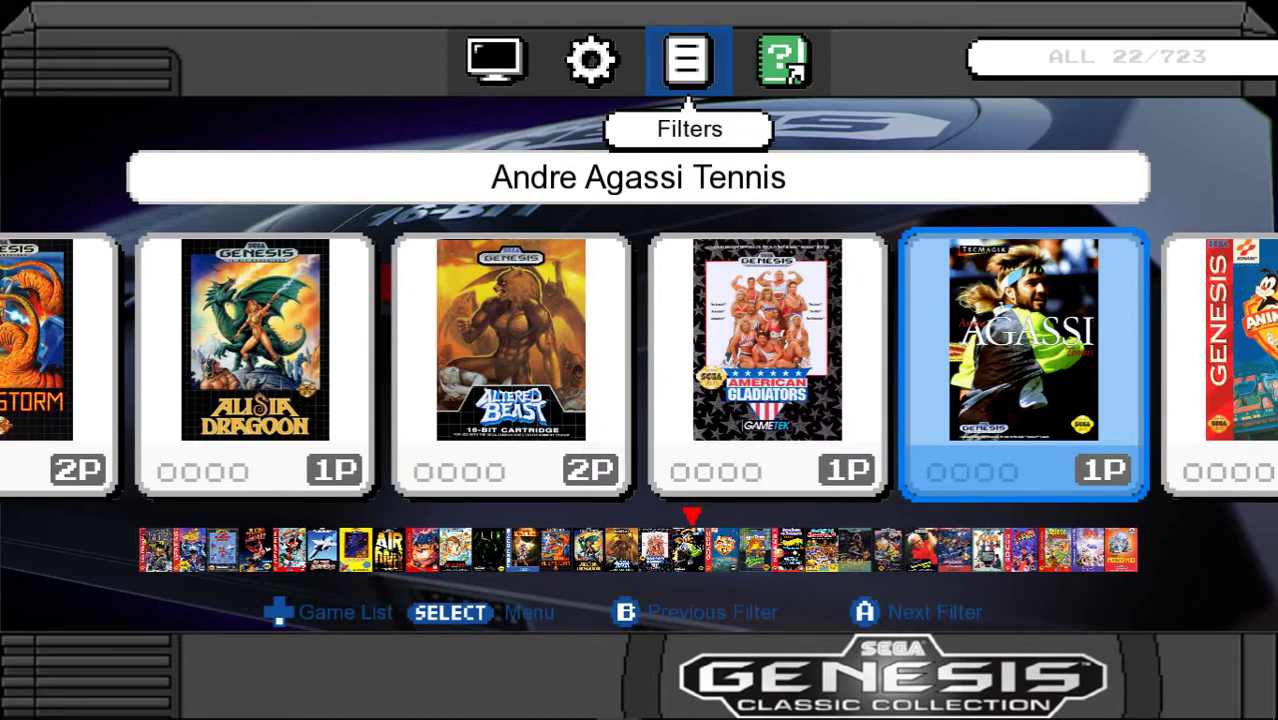
pyautogui.press('a')
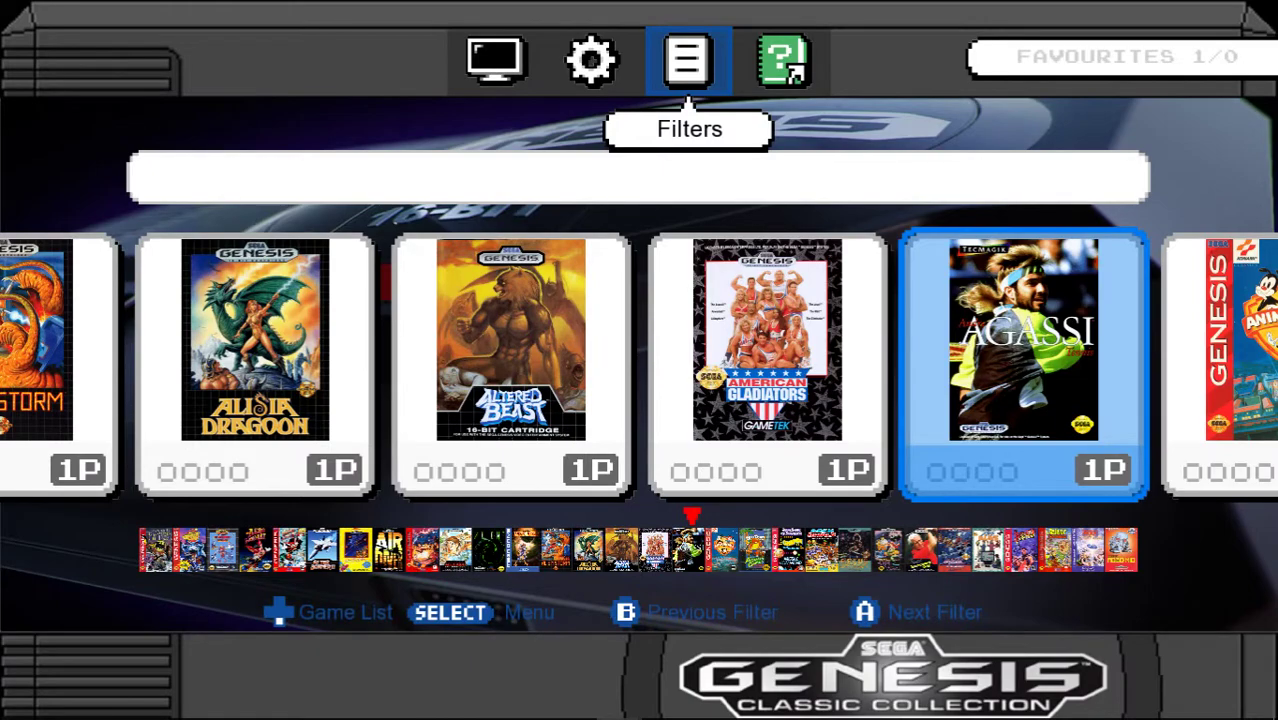
pyautogui.press('b')
pyautogui.press('Down')
# Step: Find Back to the Future Part III in the Genesis game list and add it to the favorites
pyautogui.press('Left')
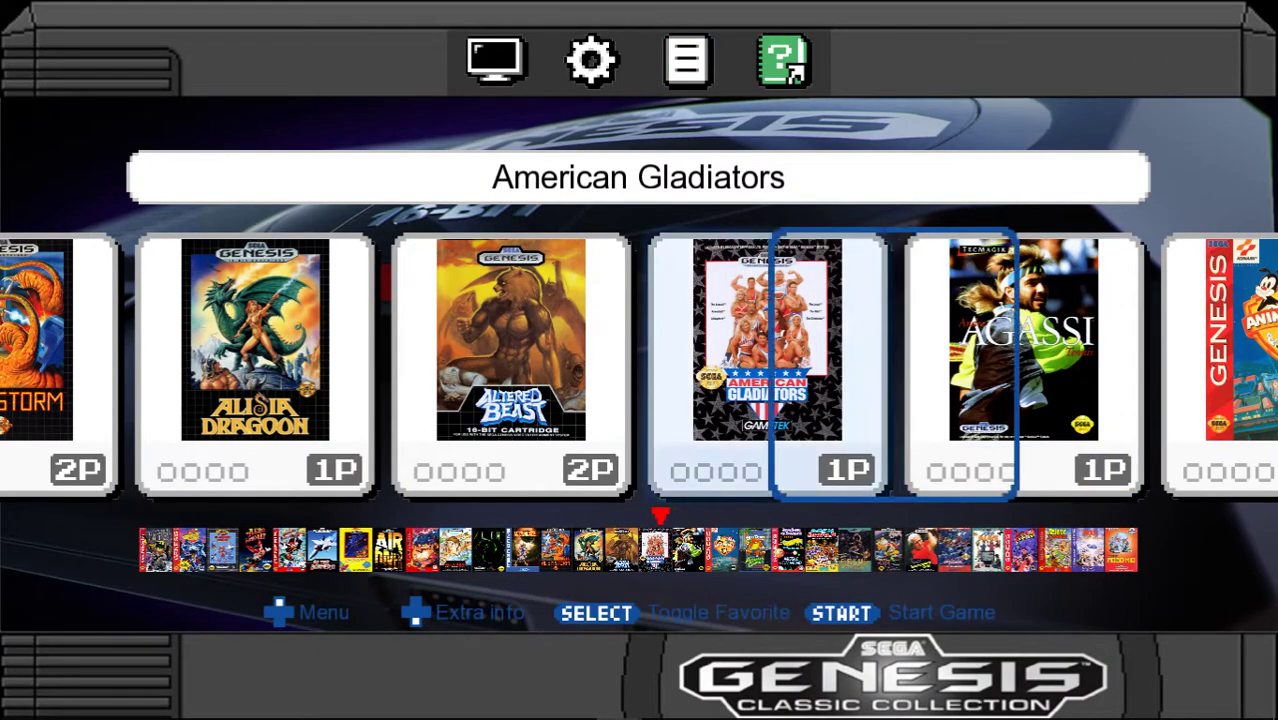
pyautogui.press('Left')
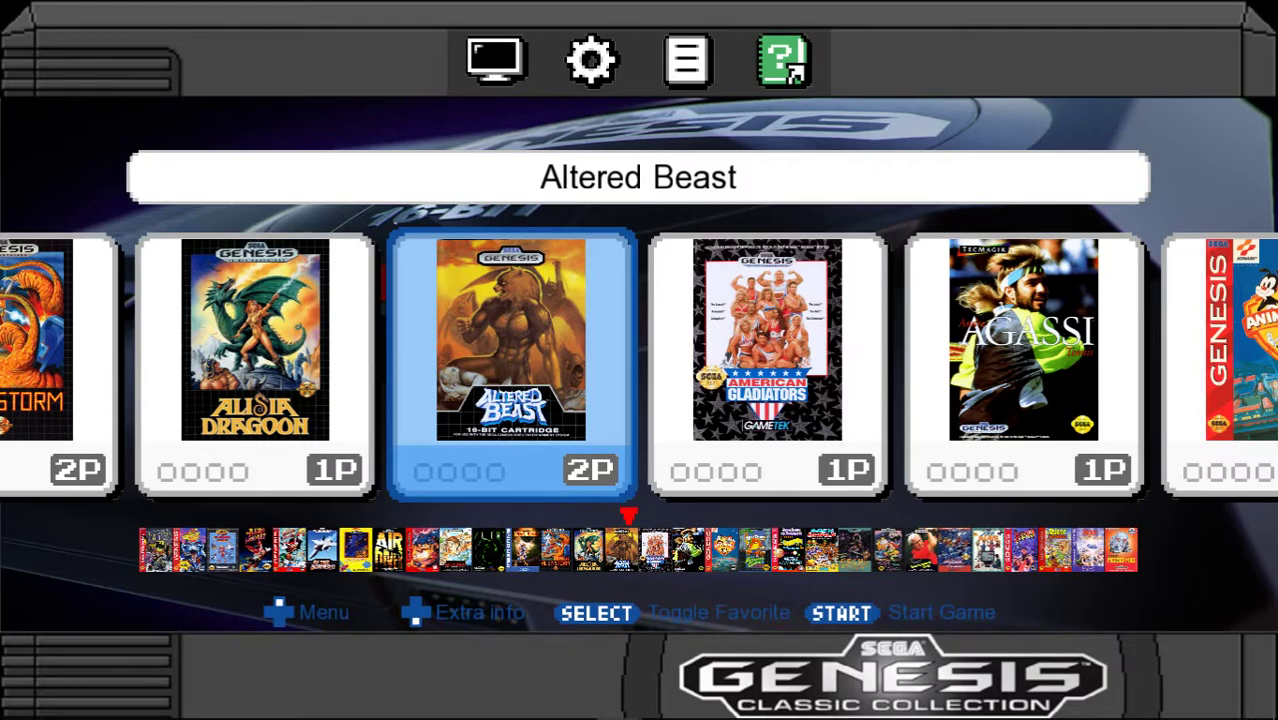
pyautogui.press('pagedown')
pyautogui.press('Right')
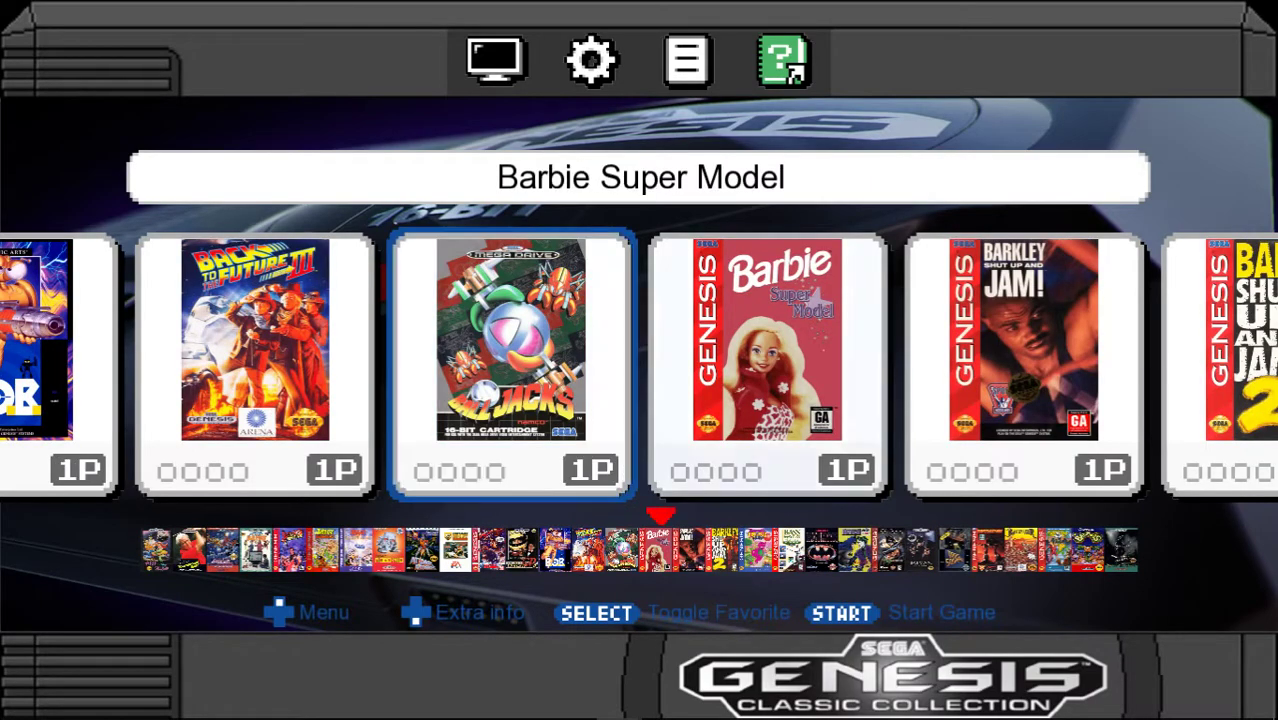
pyautogui.press('Left')
pyautogui.press('Left')
pyautogui.press('Left')
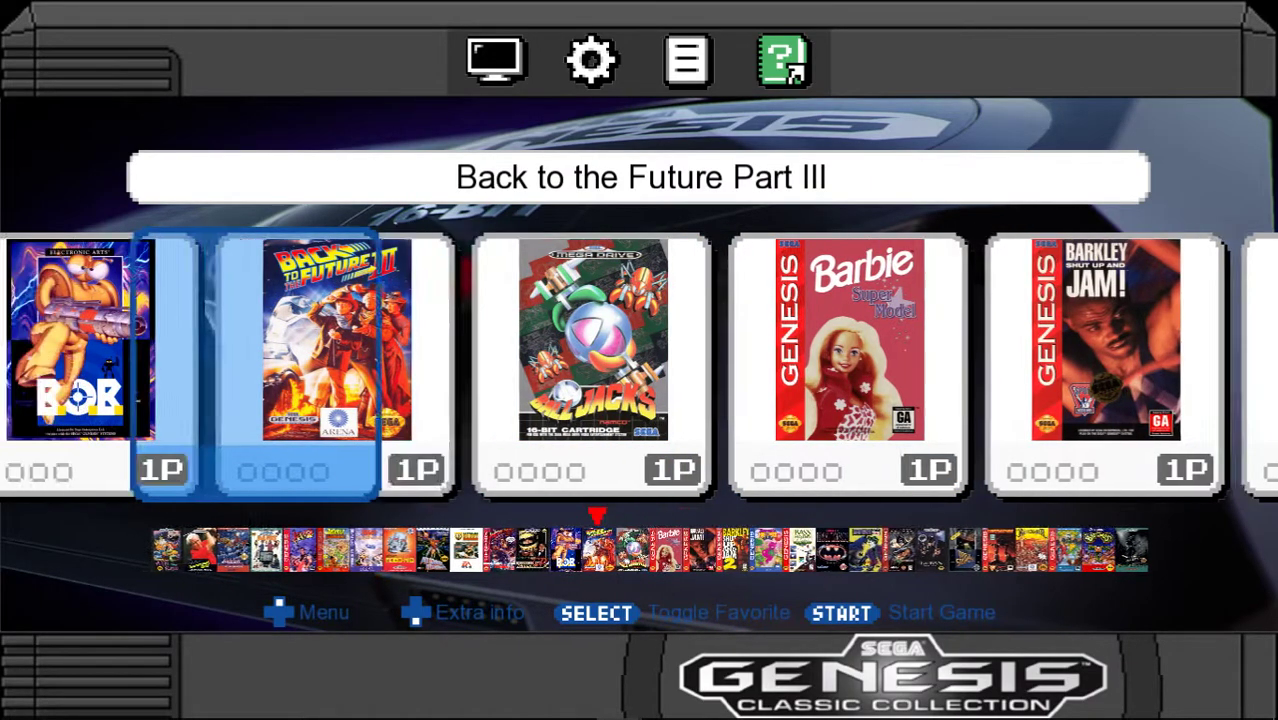
pyautogui.press('Right')
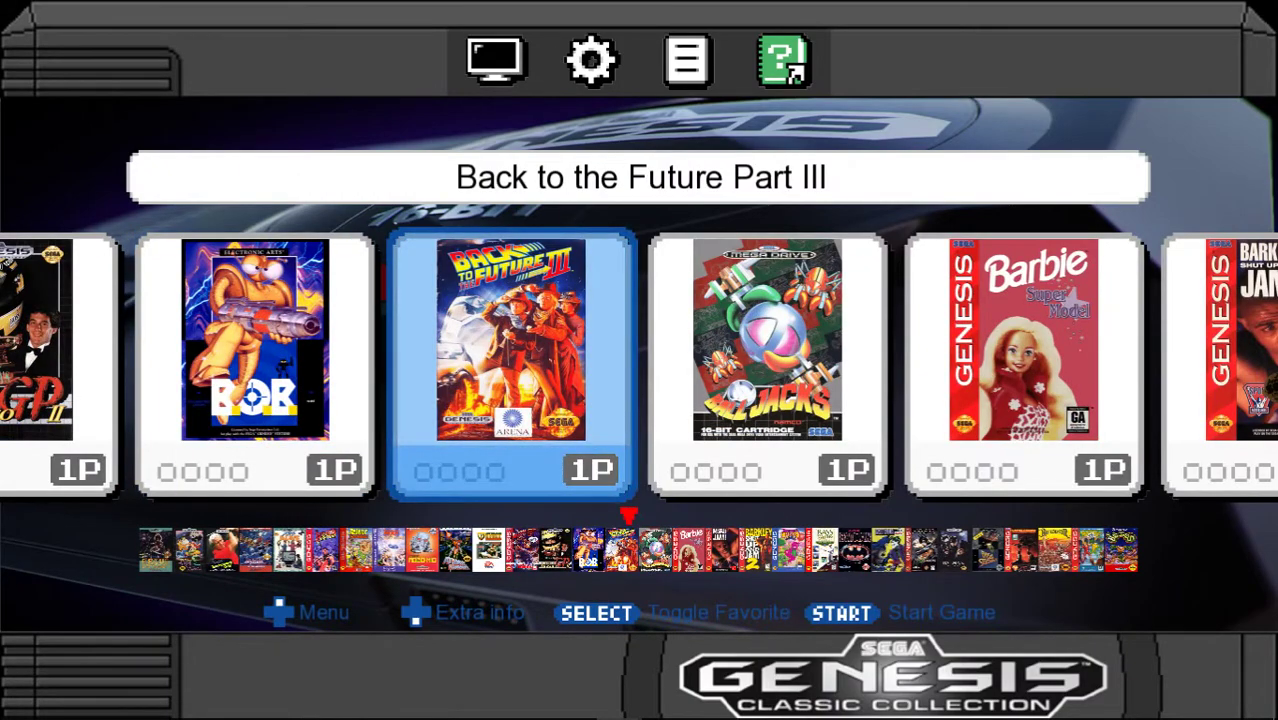
pyautogui.press('Left')
pyautogui.press('Right')
pyautogui.press('BackSpace')
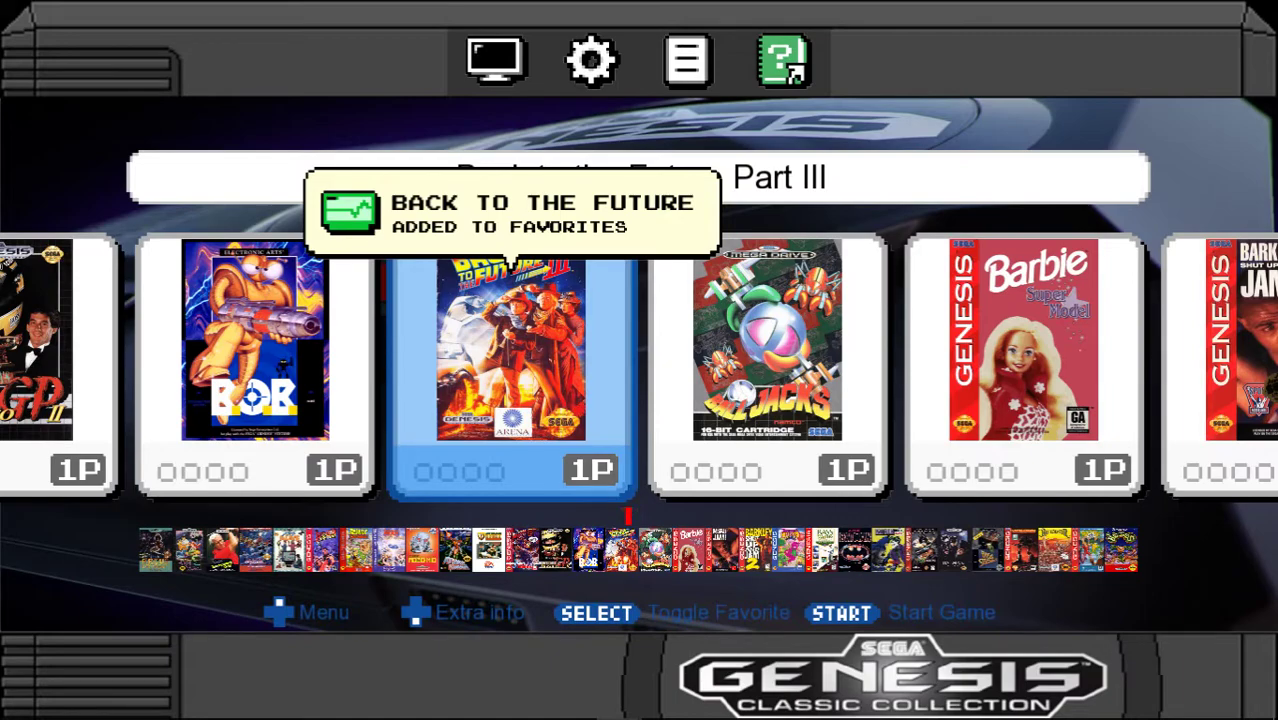
# Step: Add B.O.B. to the favorites from the Genesis game list
pyautogui.press('Right')
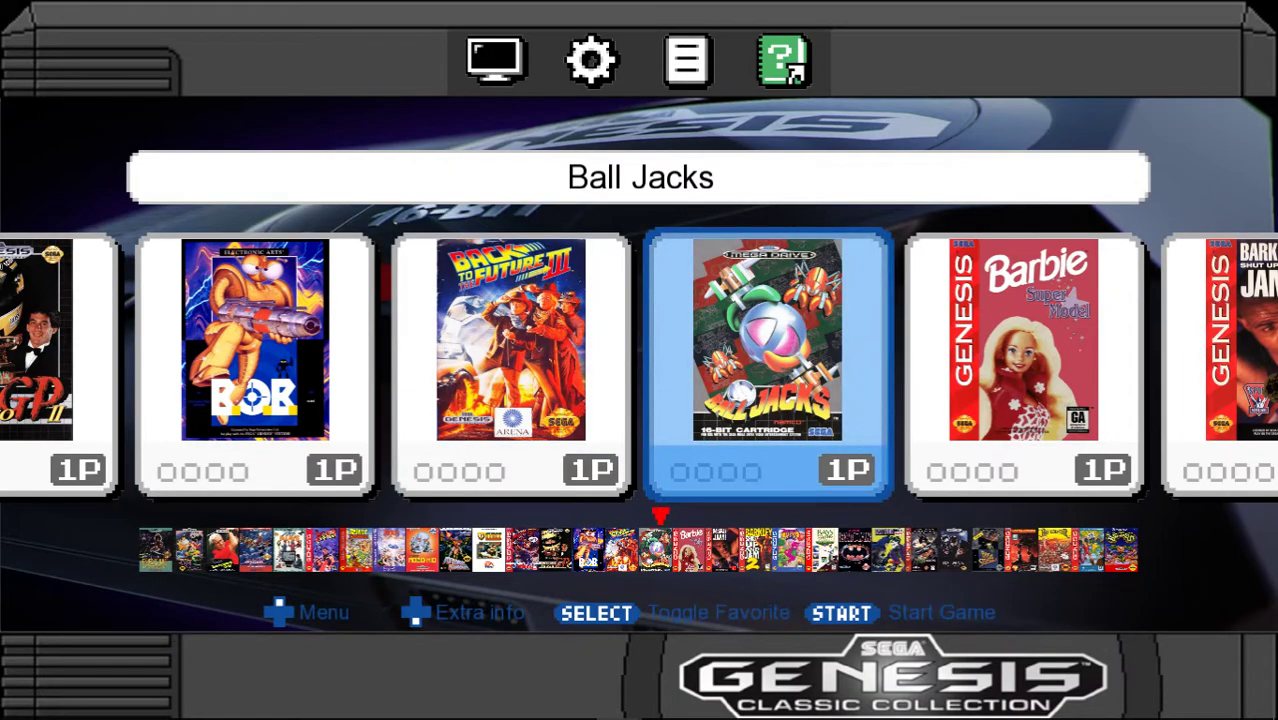
pyautogui.press('Left')
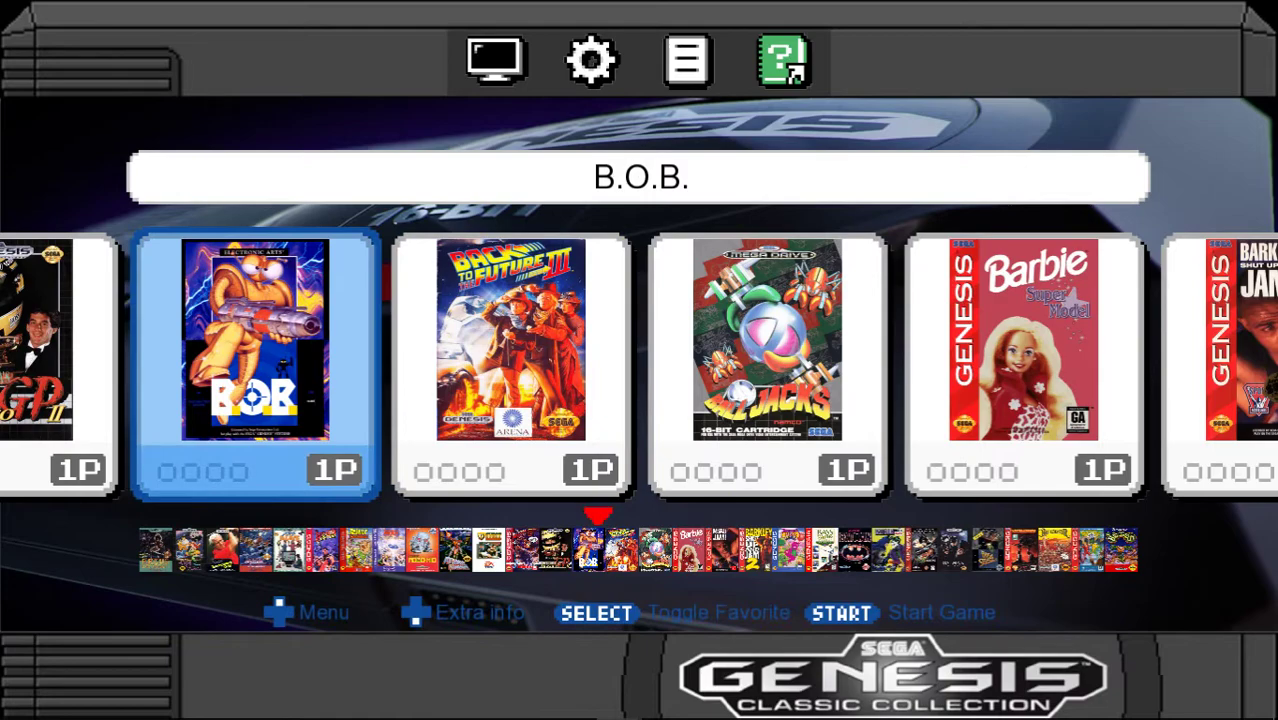
pyautogui.press('space')
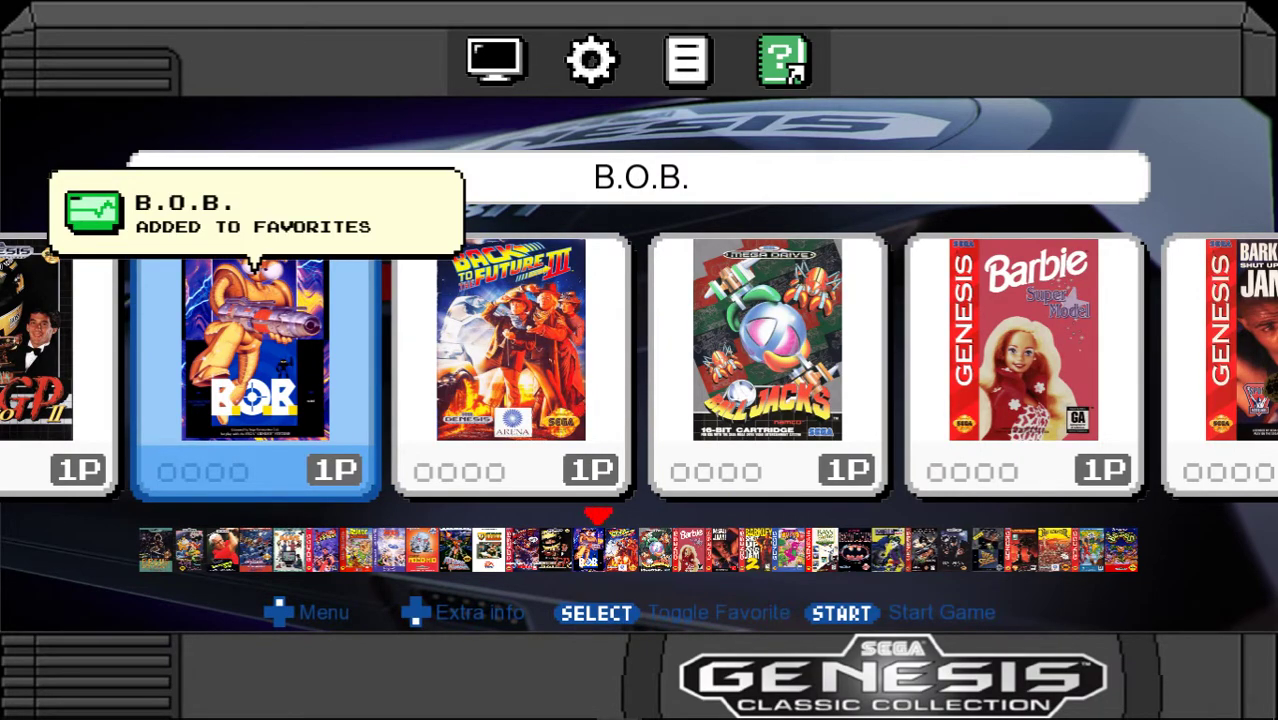
# Step: Filter the Genesis games to Favourites and look through the favorited titles
pyautogui.press('Up')
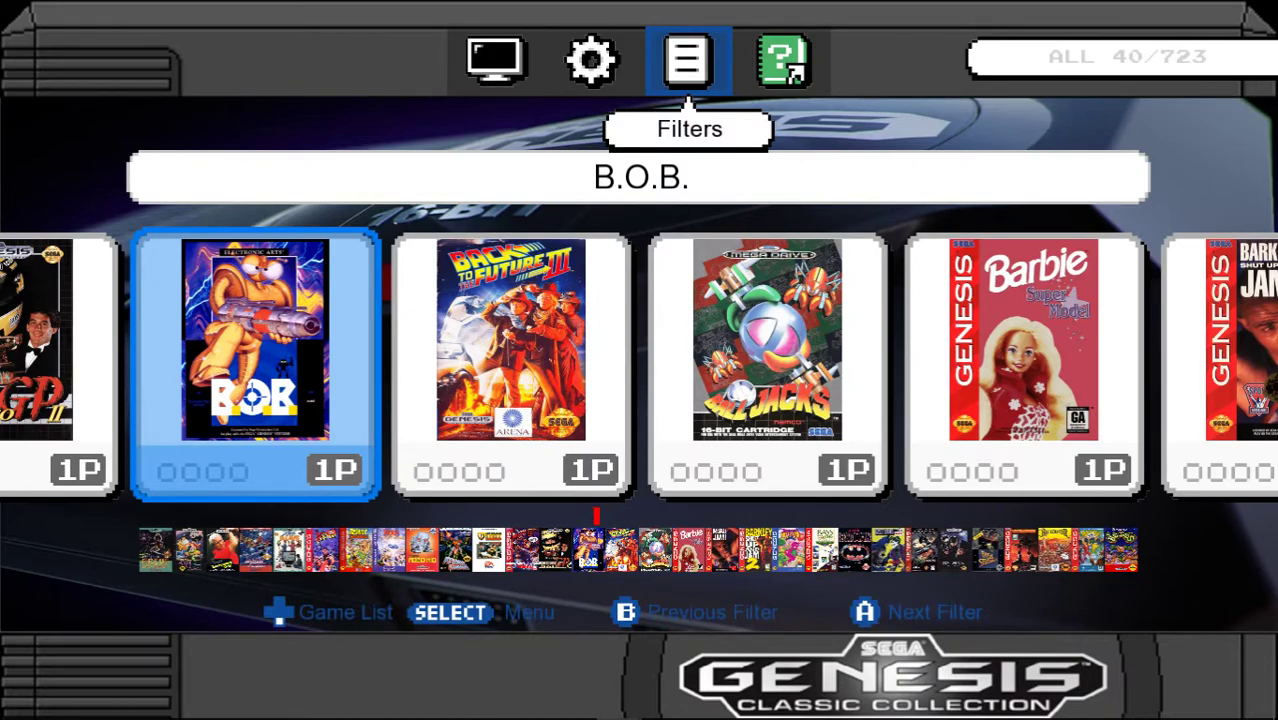
pyautogui.press('a')
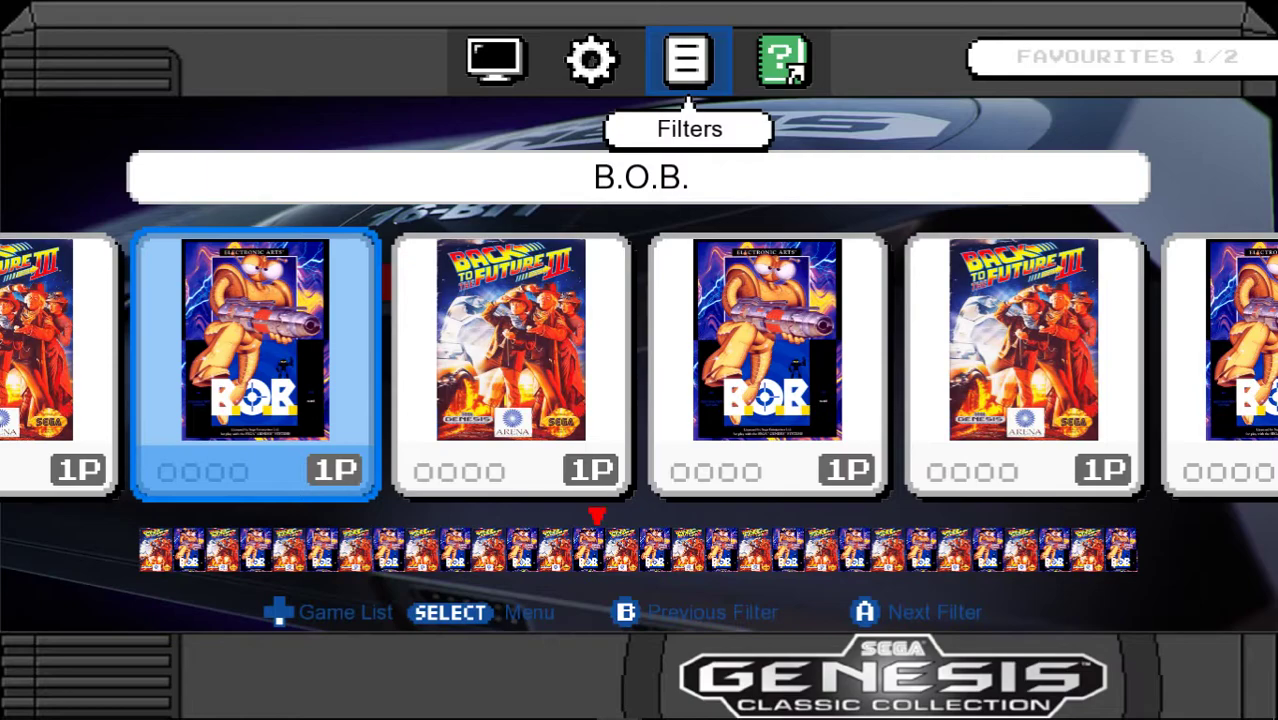
pyautogui.press('Down')
pyautogui.press('Right')
pyautogui.press('Right')
pyautogui.press('Right')
pyautogui.press('Right')
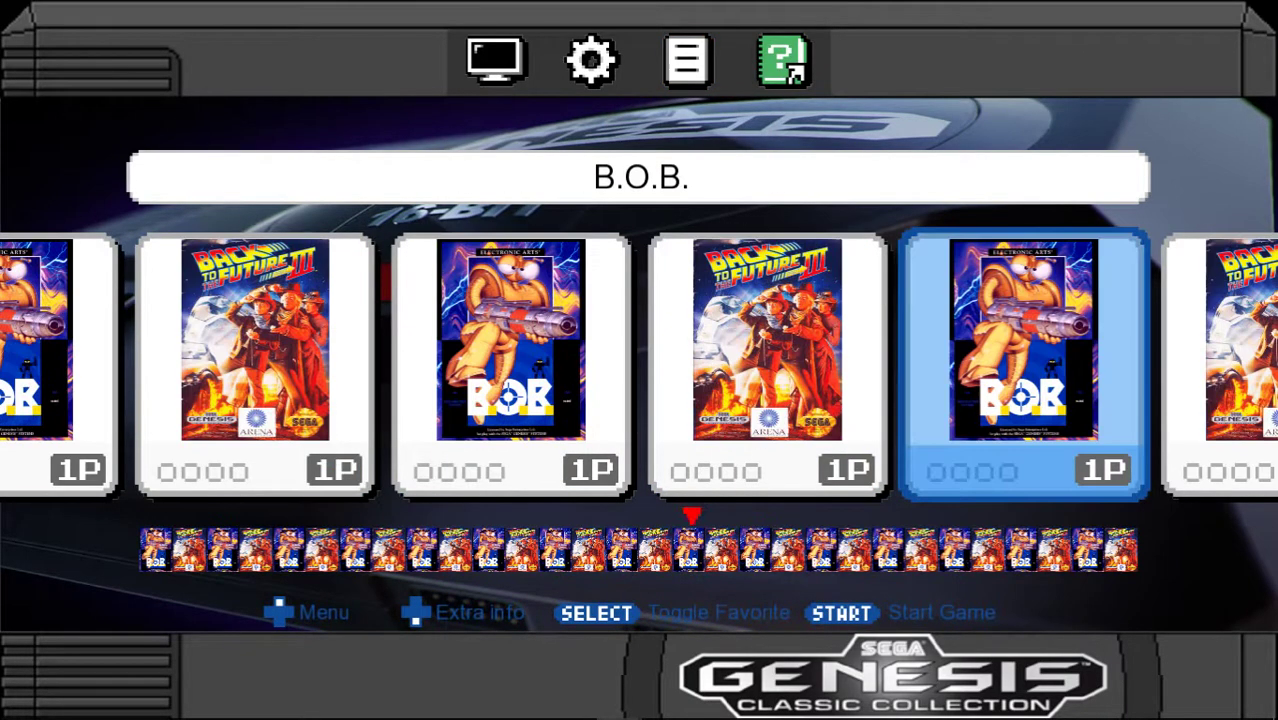
# Step: Switch to the Sega Master System collection and add Batman Returns to the favorites
pyautogui.press('Up')
pyautogui.press('Left')
pyautogui.press('Left')
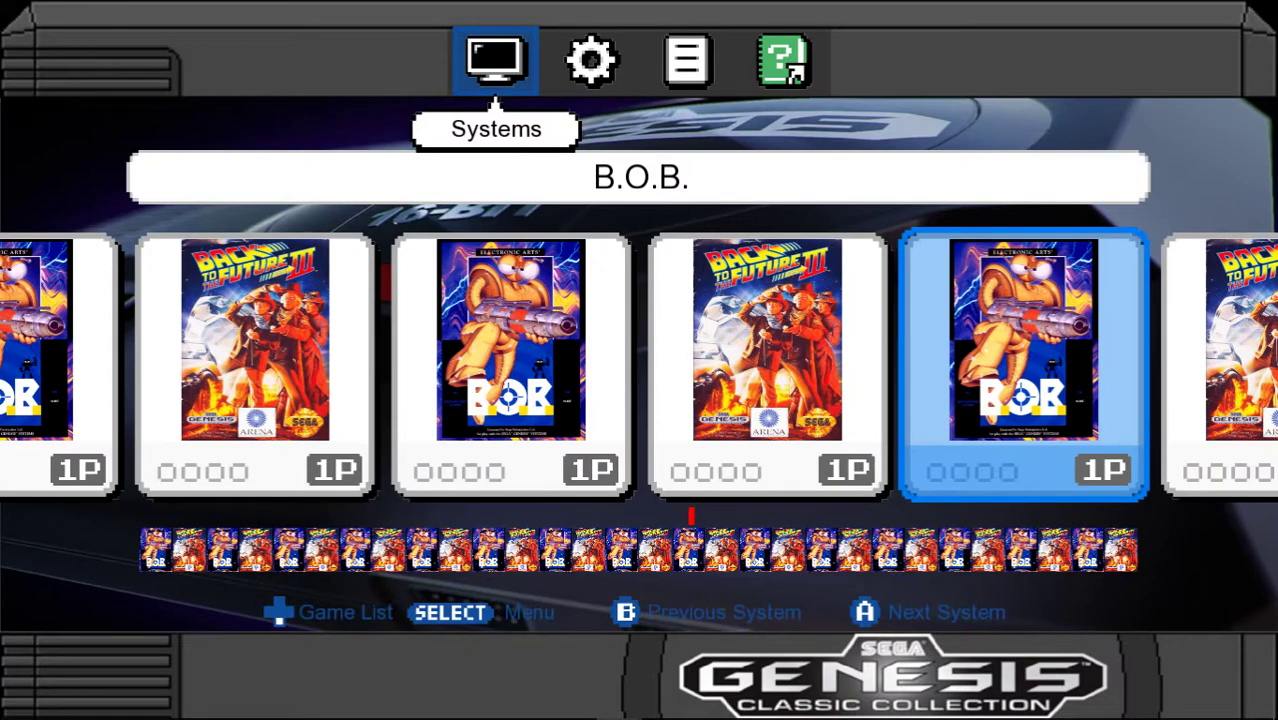
pyautogui.press('Right')
pyautogui.press('Down')
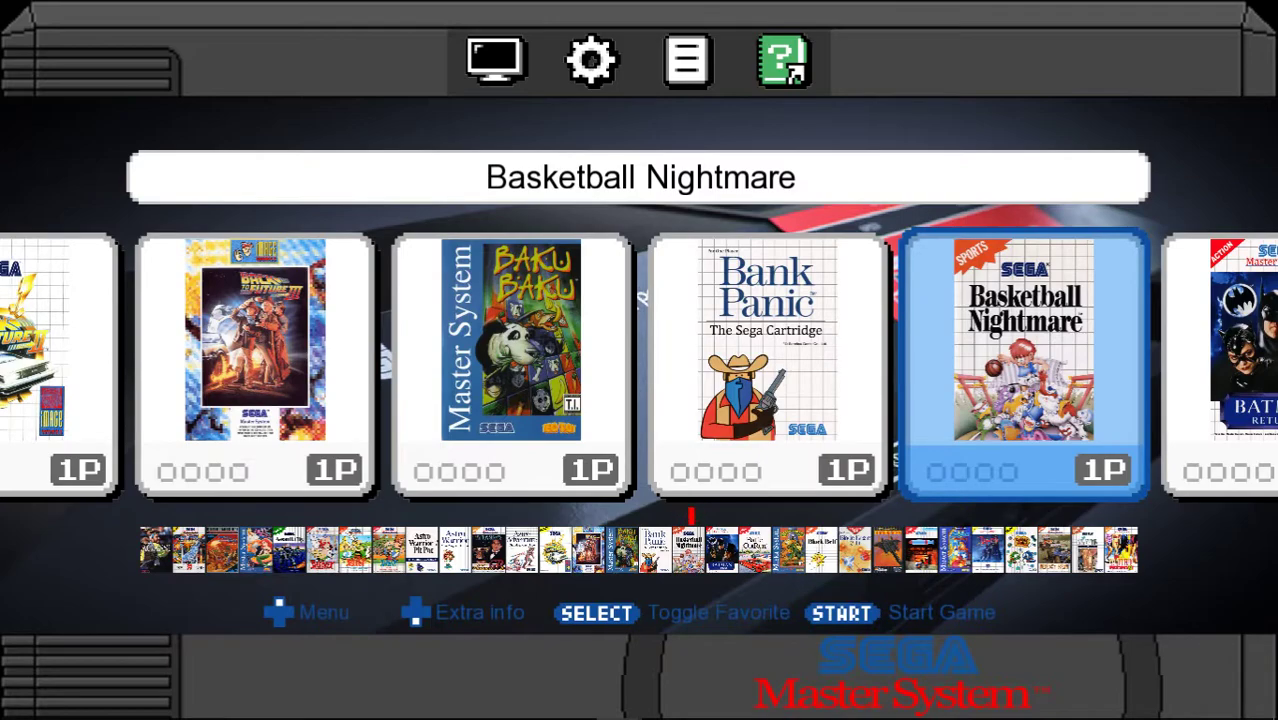
pyautogui.press('Right')
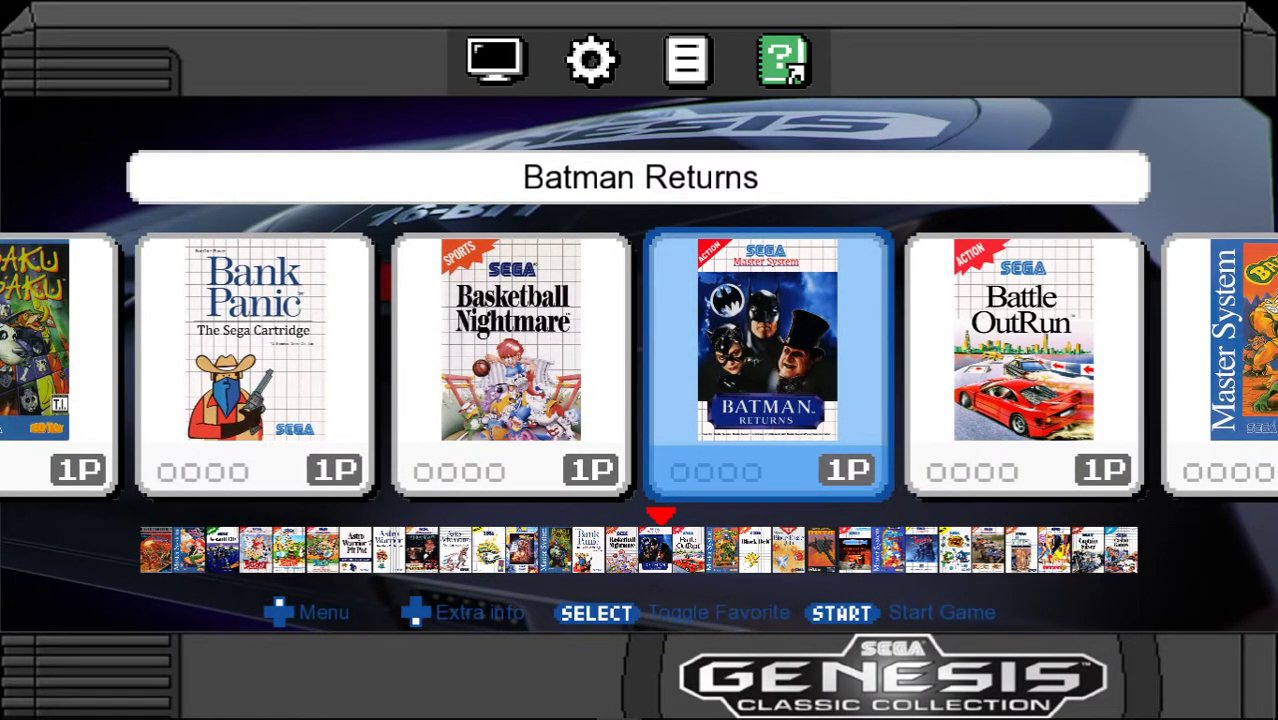
pyautogui.press('space')
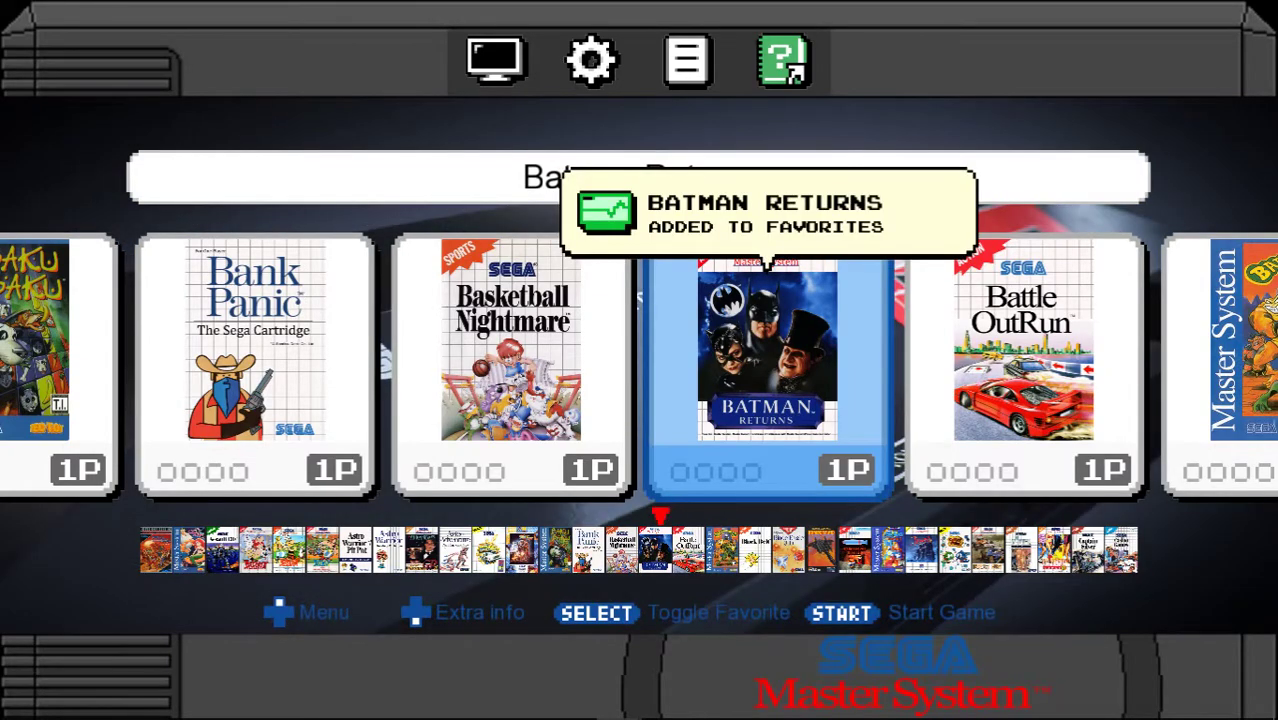
# Step: Show the extra info with the console artwork for Battle OutRun
pyautogui.press('Right')
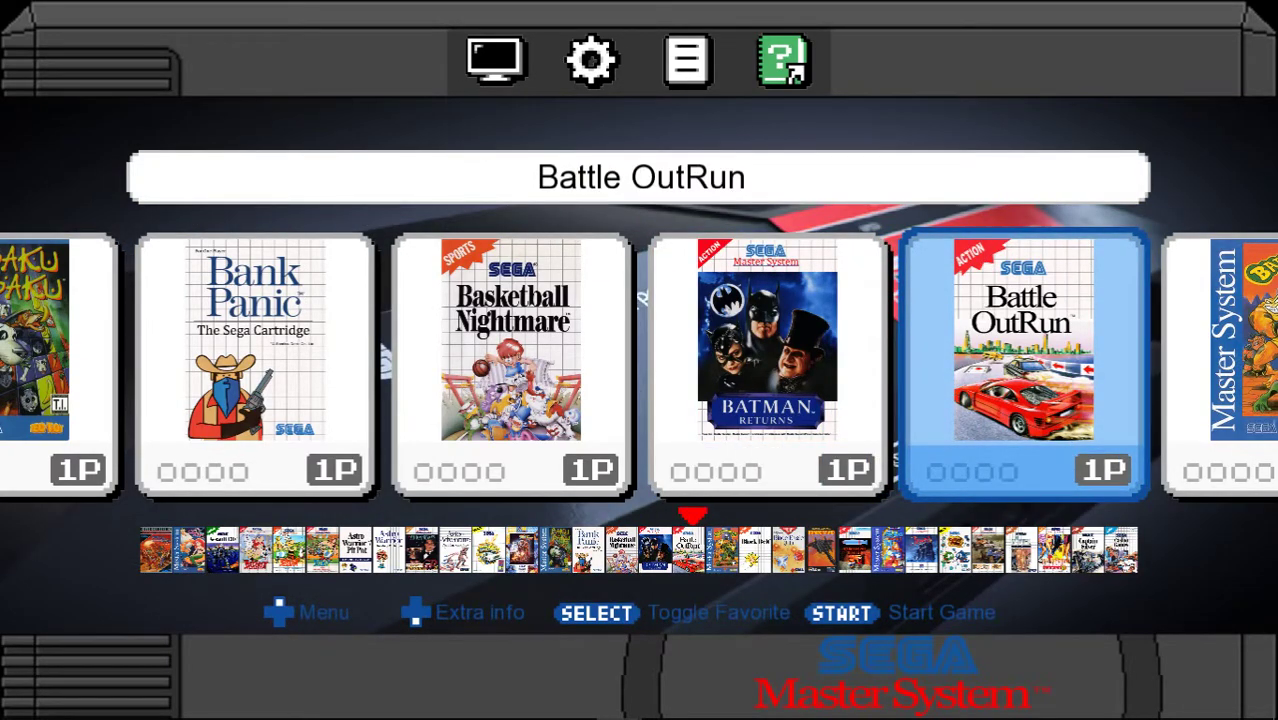
pyautogui.press('space')
pyautogui.press('Return')
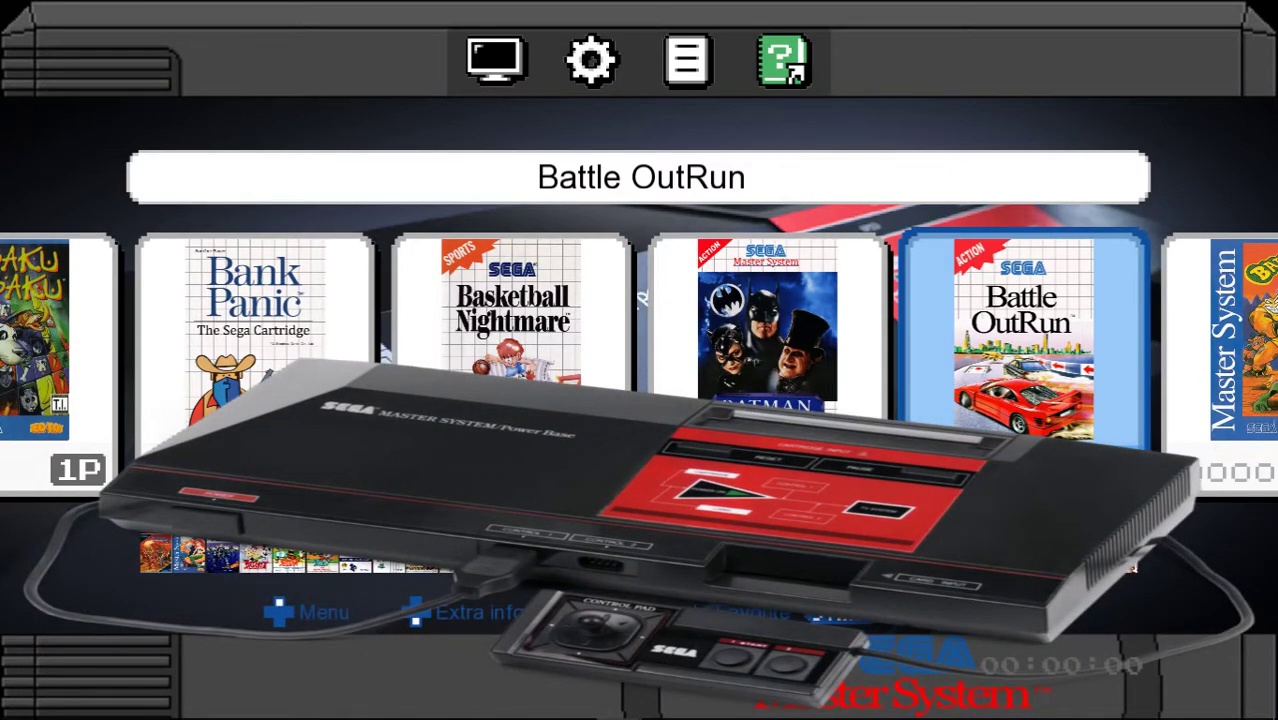
# Step: Switch to the Dreamcast collection and show the extra info for Resident Evil 3 - Nemesis
pyautogui.press('Up')
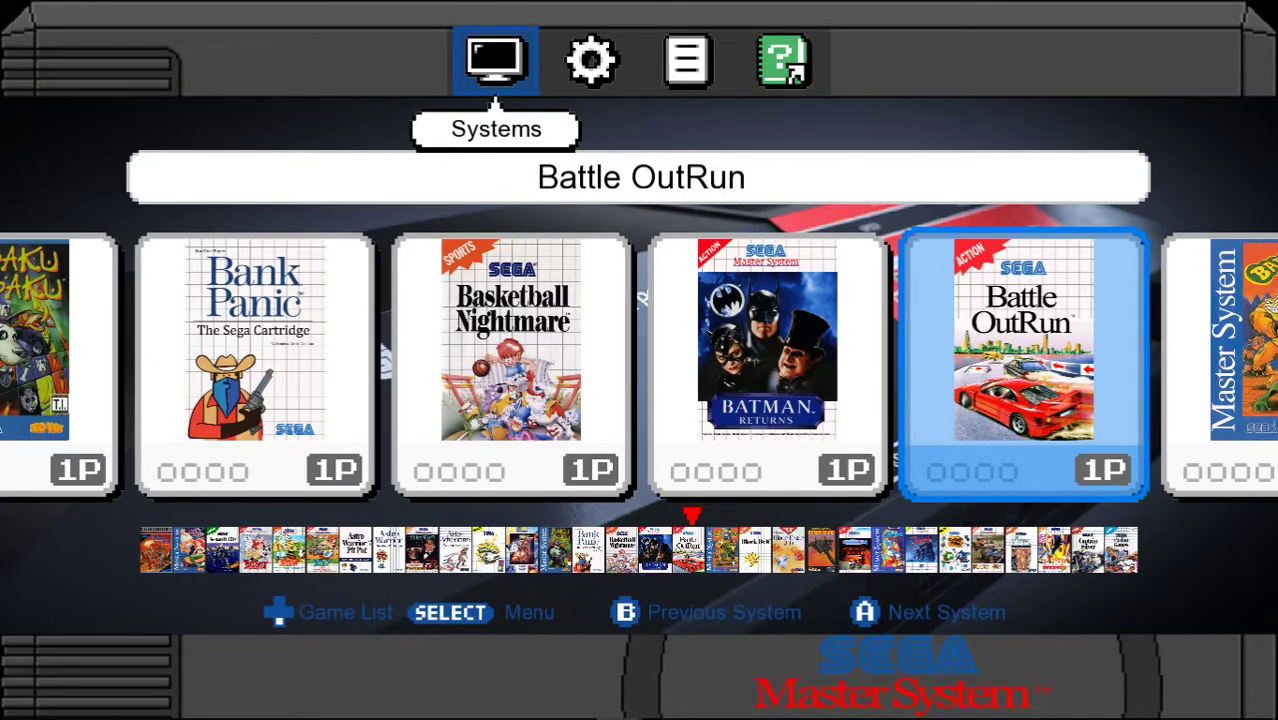
pyautogui.press('x')
pyautogui.press('Down')
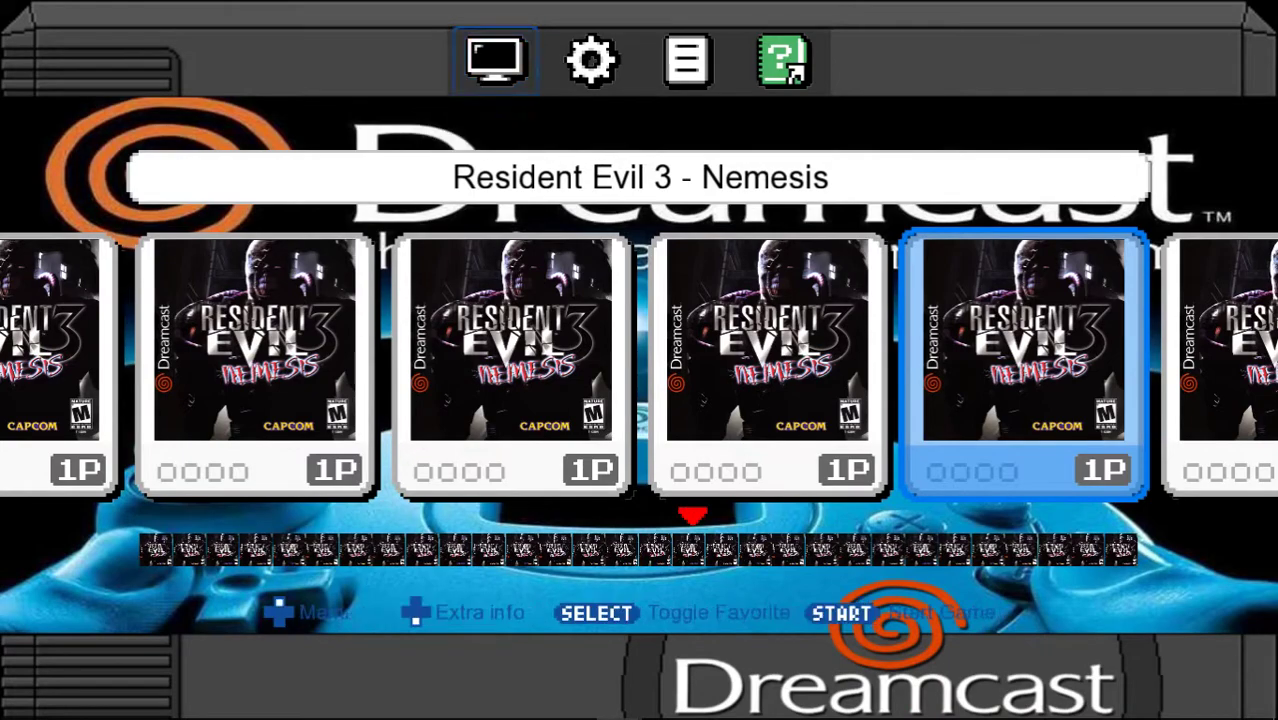
pyautogui.press('Left')
pyautogui.press('Up')
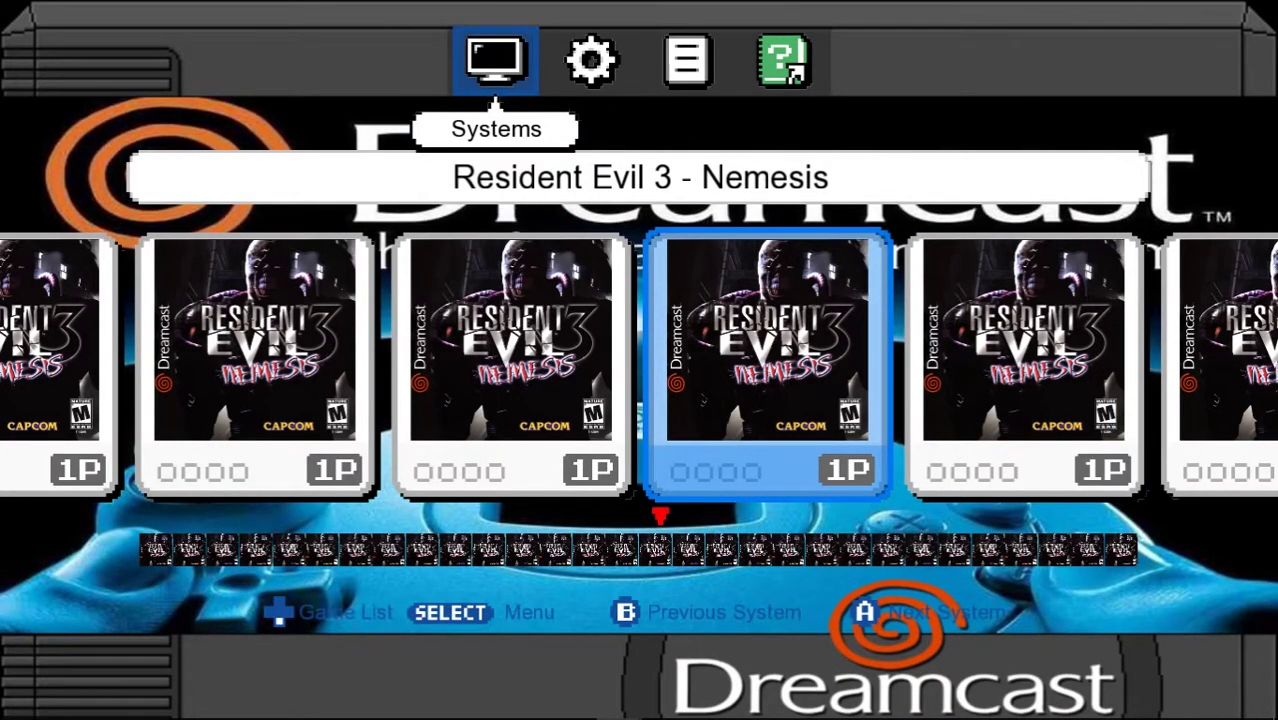
pyautogui.press('Down')
pyautogui.press('Return')
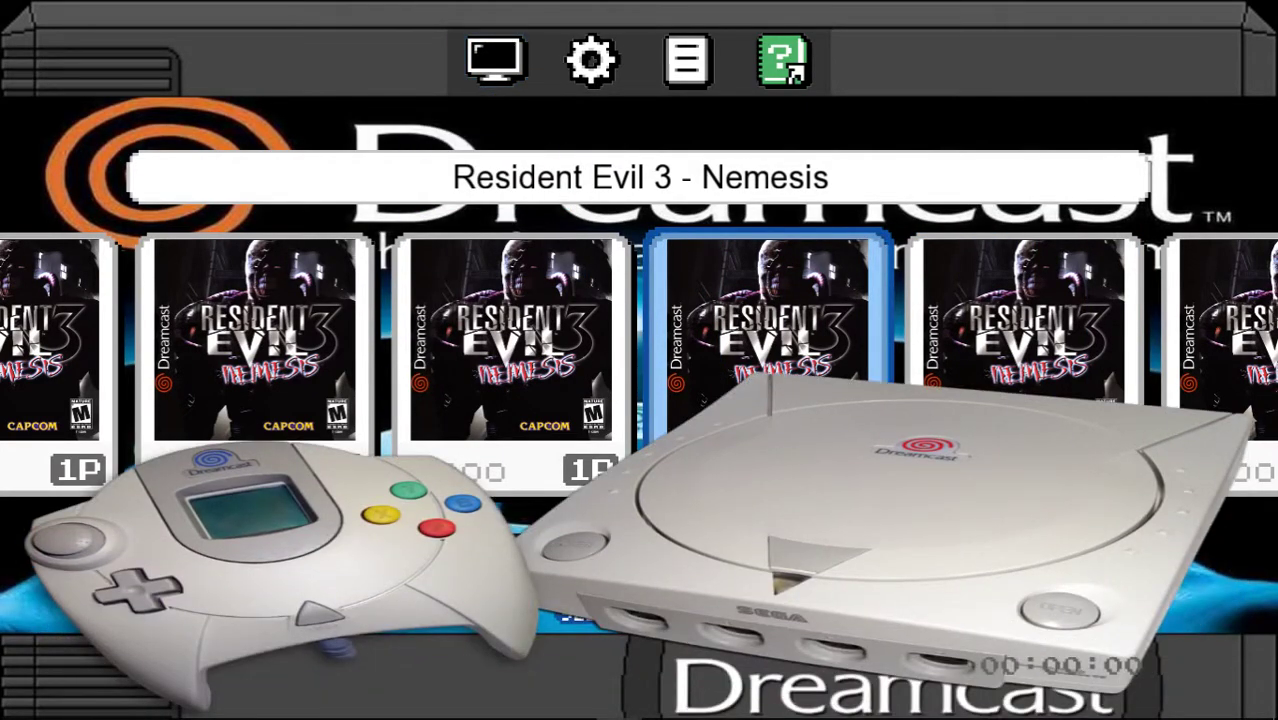
# Step: Switch to the Sega Saturn collection and show the extra info for Batman Forever - The Arcade Game
pyautogui.press('Up')
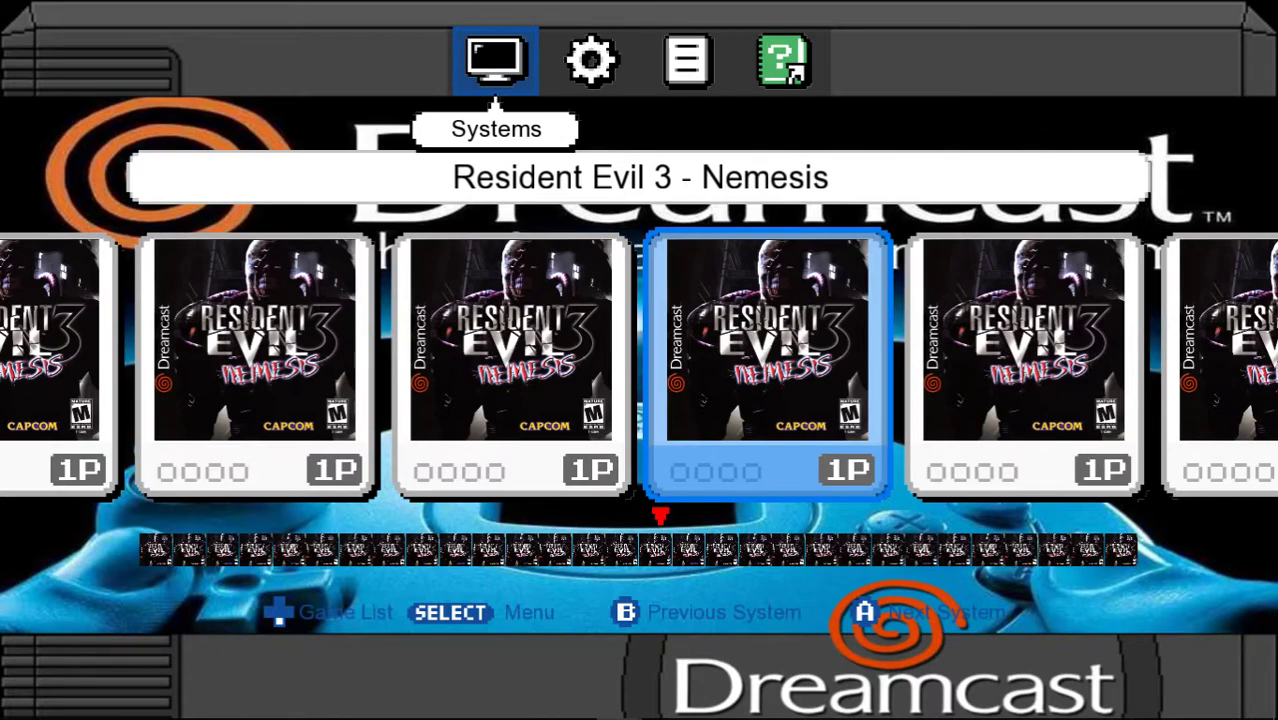
pyautogui.press('Return')
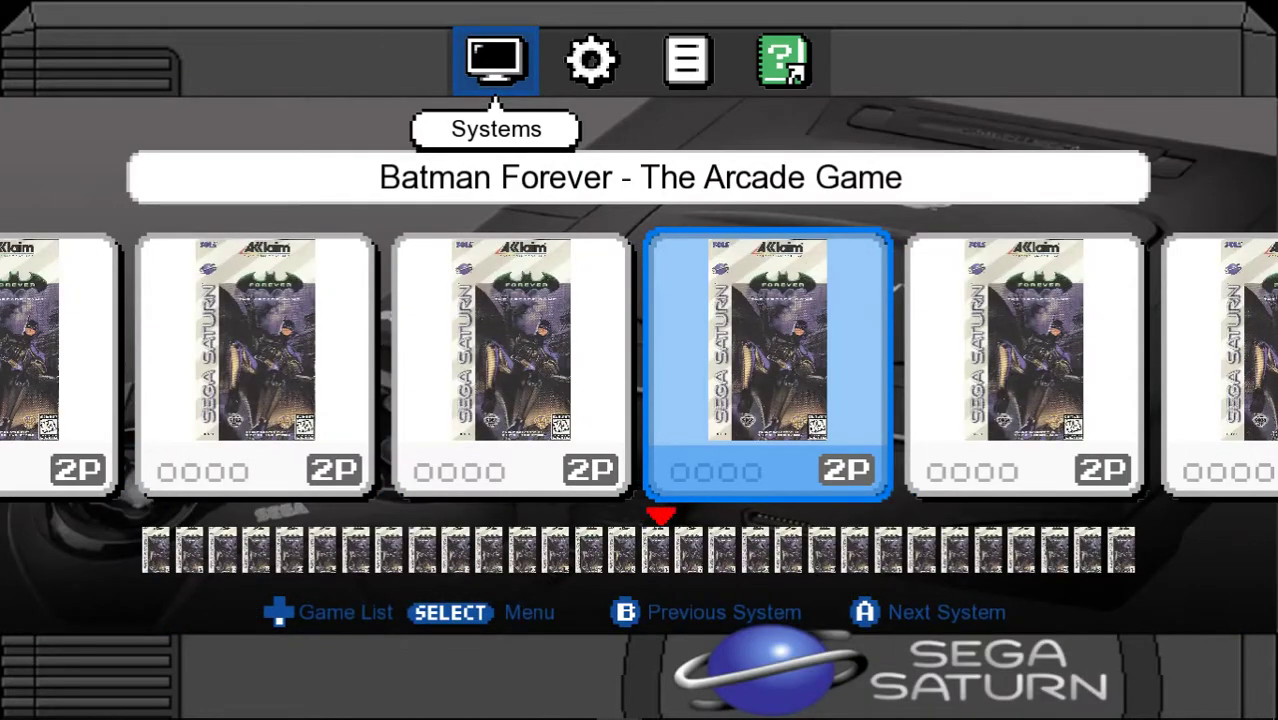
pyautogui.press('Down')
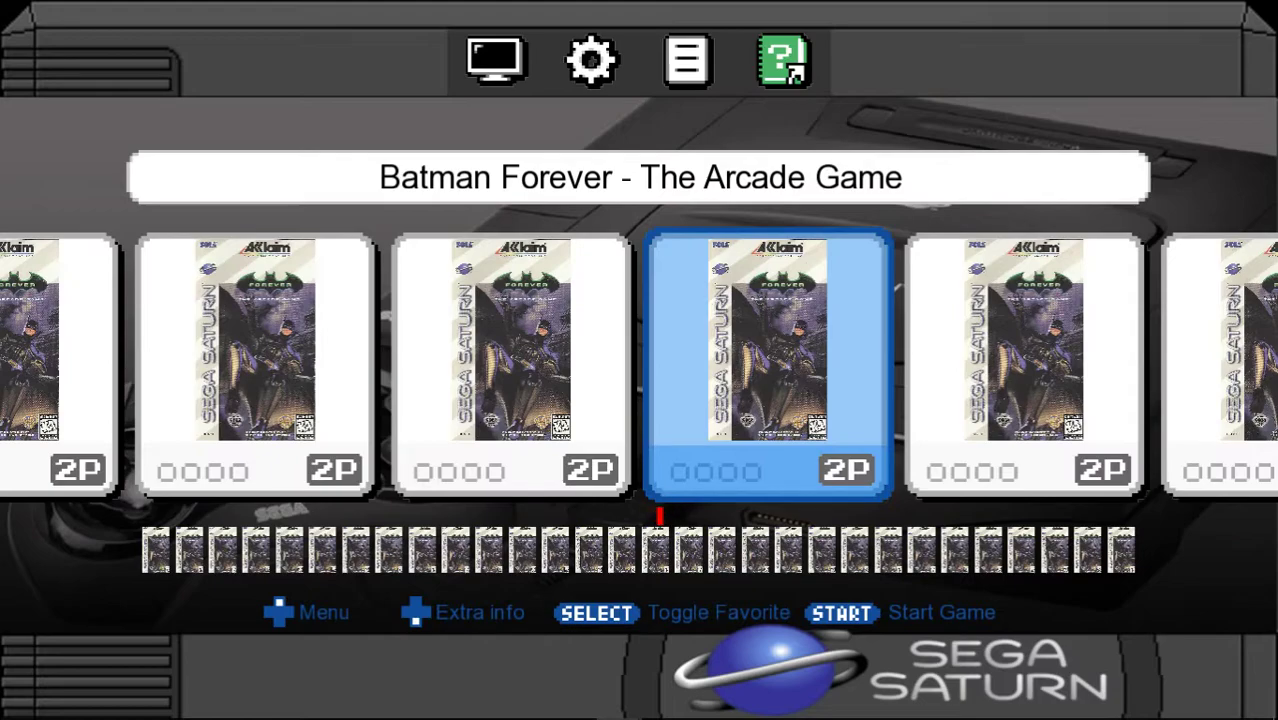
pyautogui.press('Return')
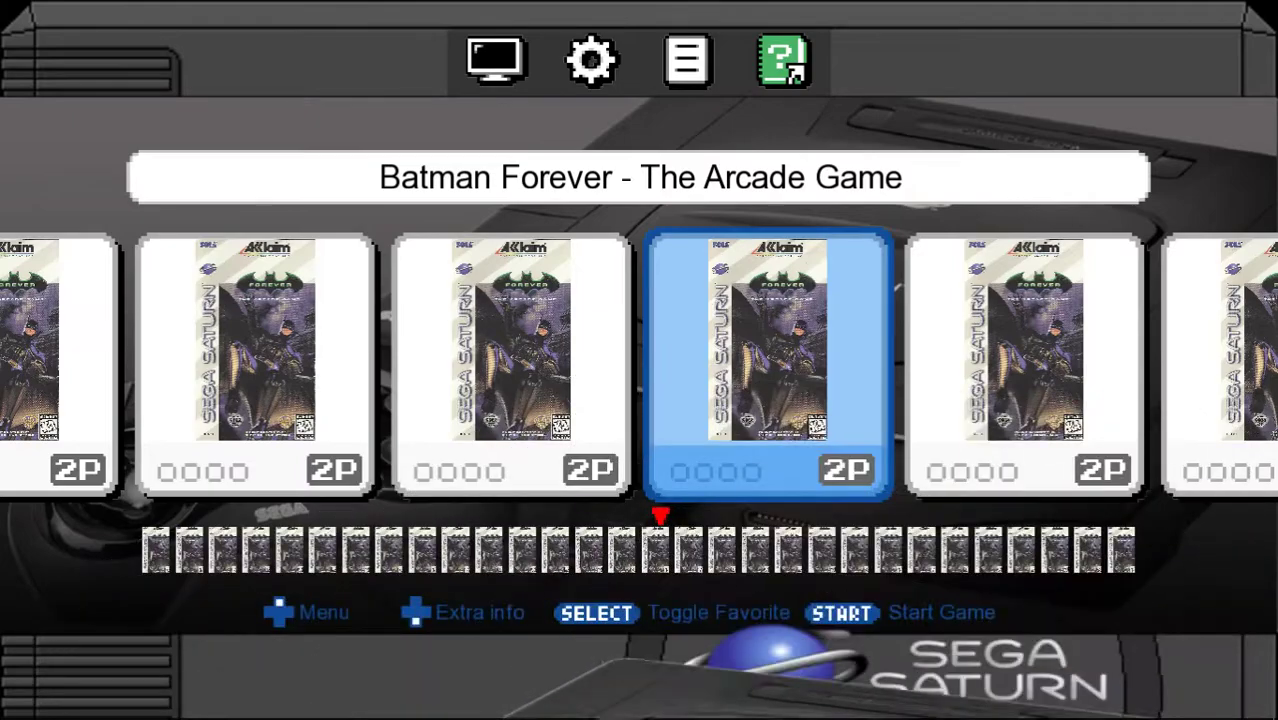
# Step: Switch to the Game Gear collection and show the extra info for Andre Agassi Tennis
pyautogui.press('Up')
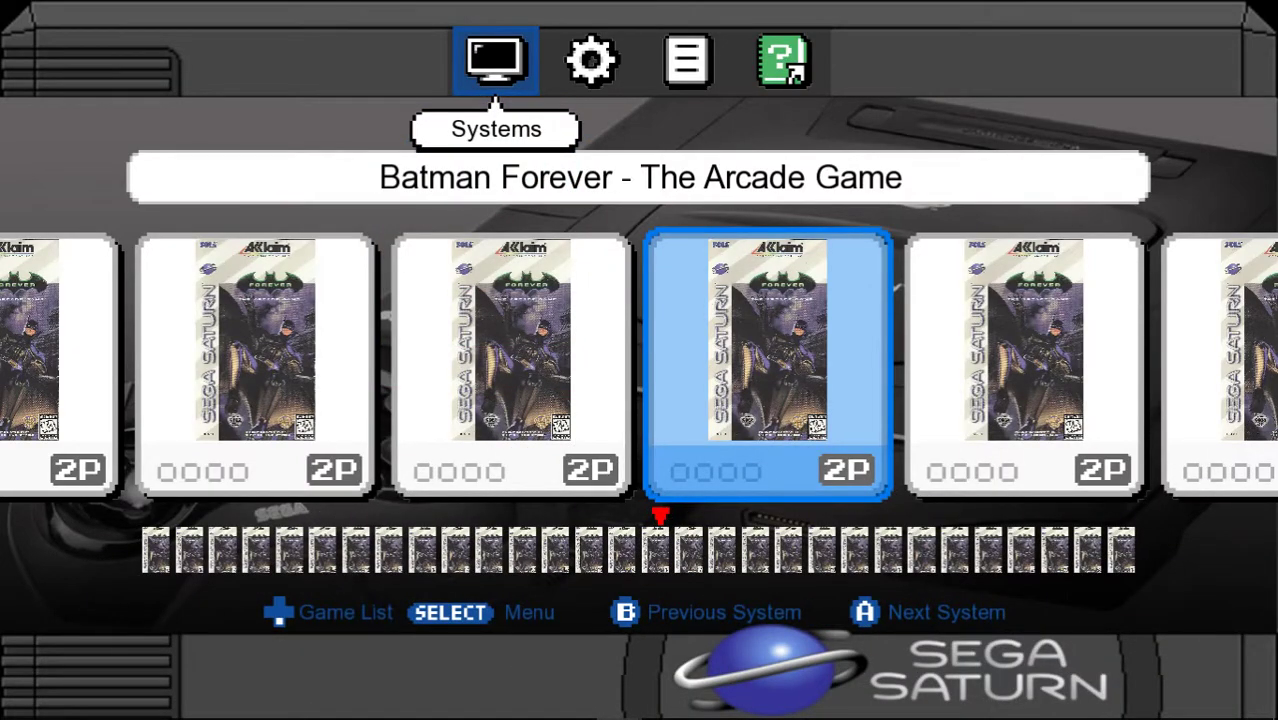
pyautogui.press('a')
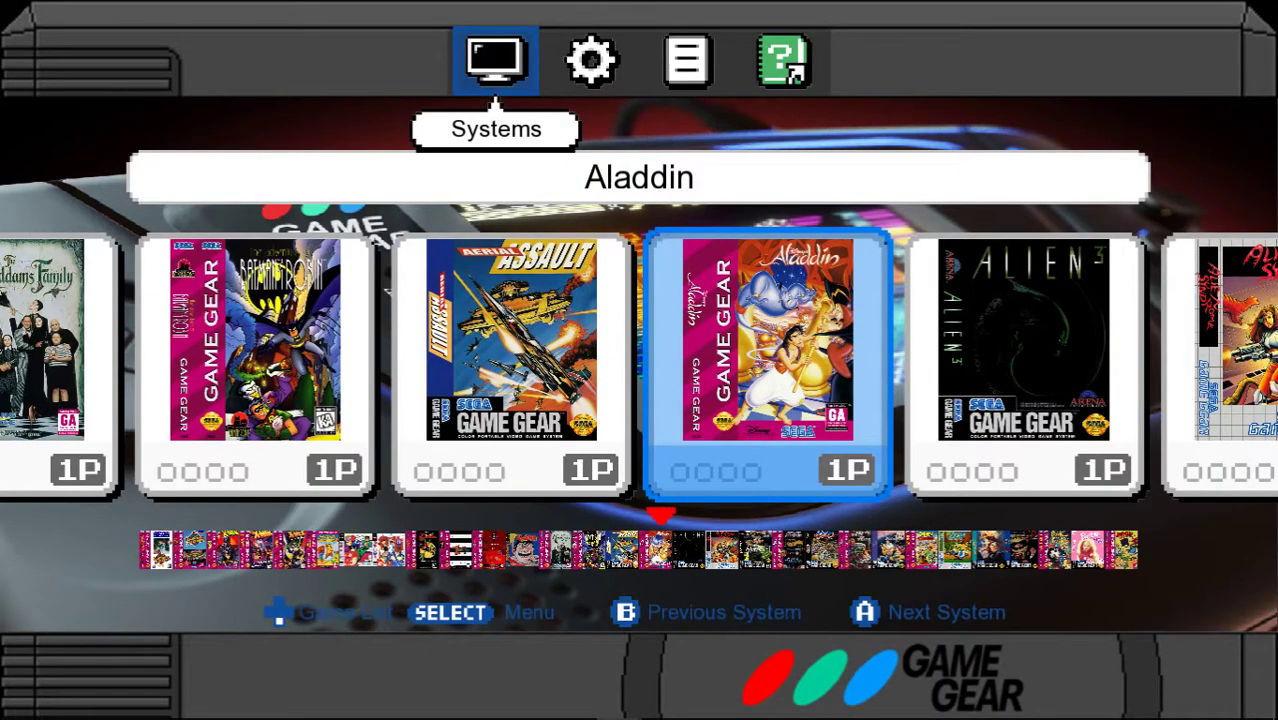
pyautogui.press('Down')
pyautogui.press('Right')
pyautogui.press('Right')
pyautogui.press('Right')
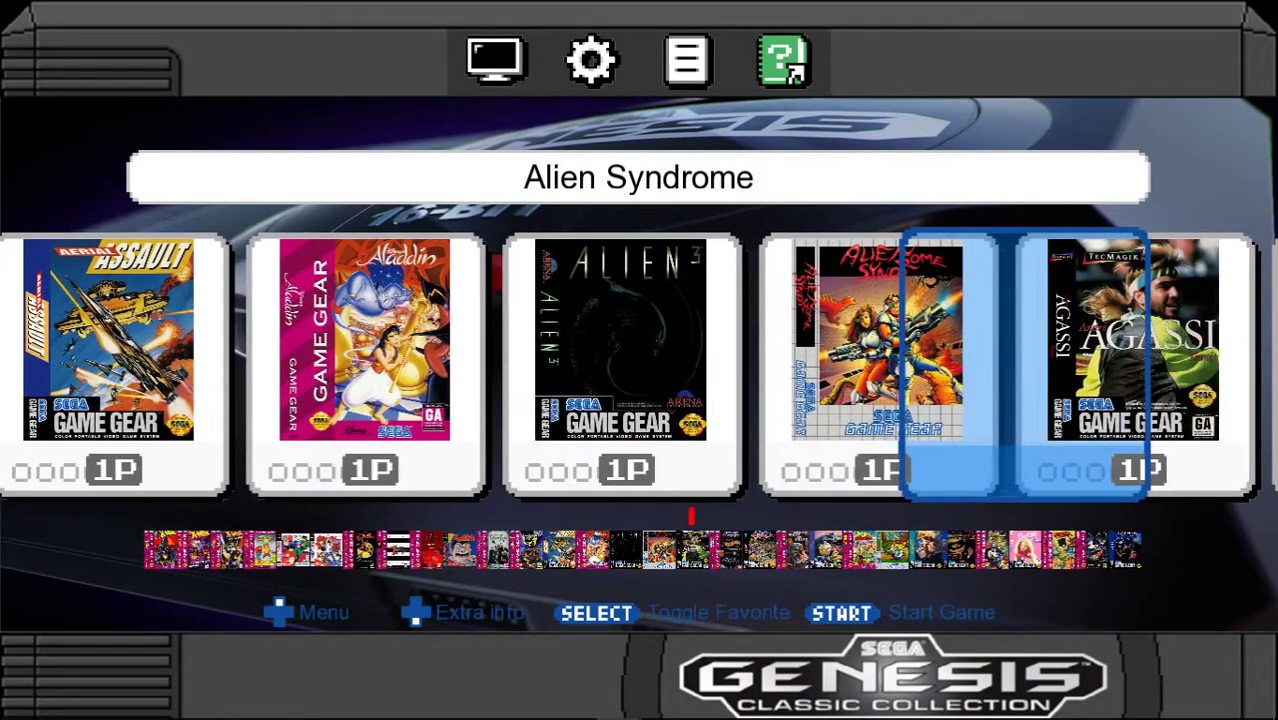
pyautogui.press('Return')
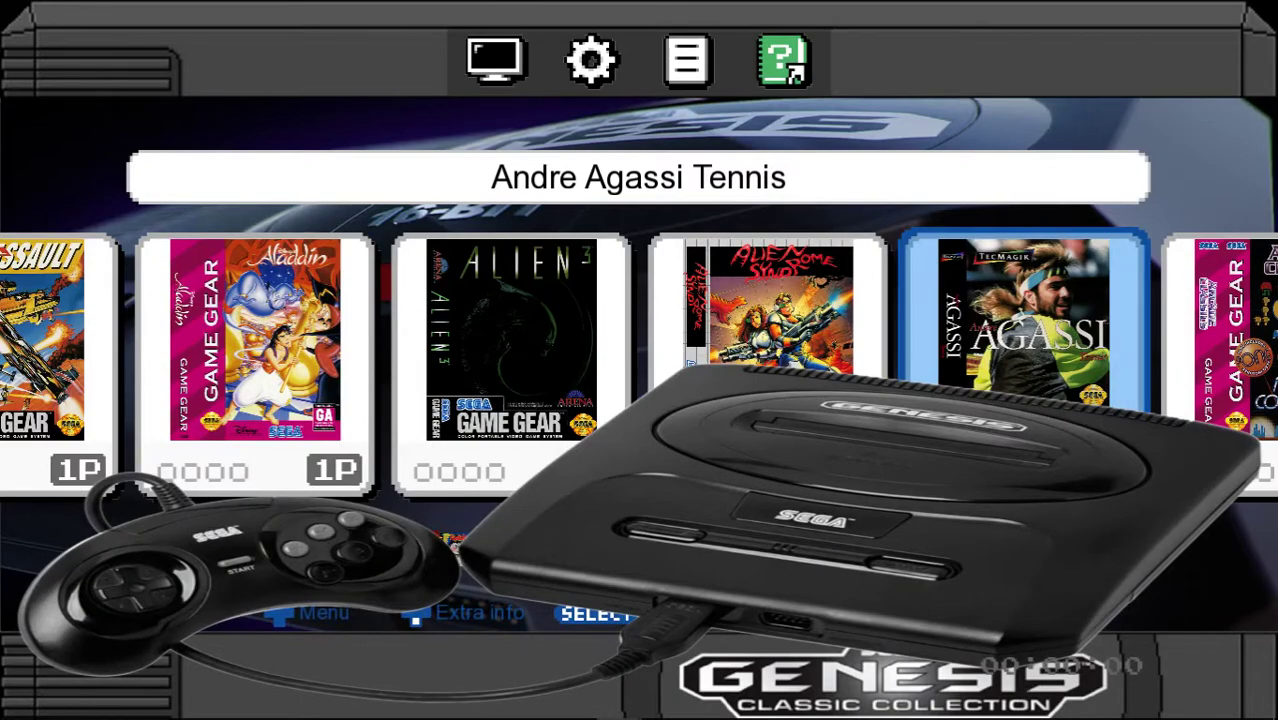
# Step: Cycle through the Sega Saturn collection back to the Game Gear collection and select Arcade Classics
pyautogui.press('Up')
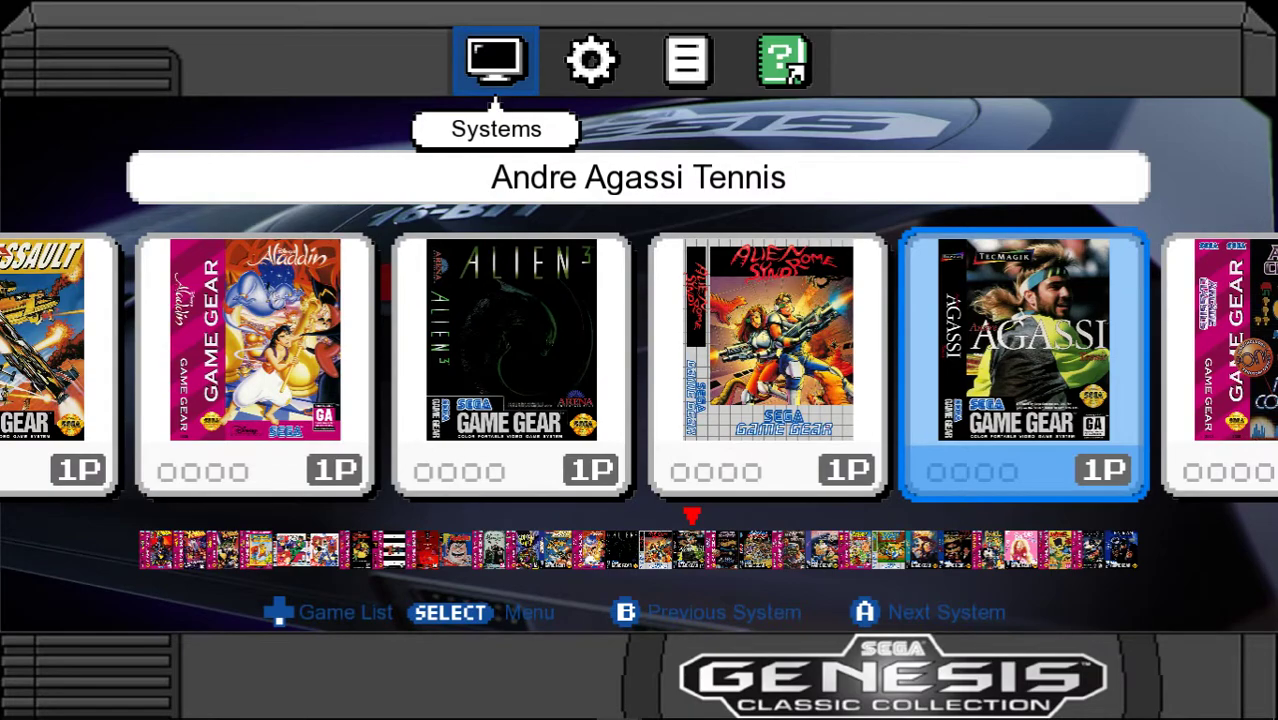
pyautogui.press('Return')
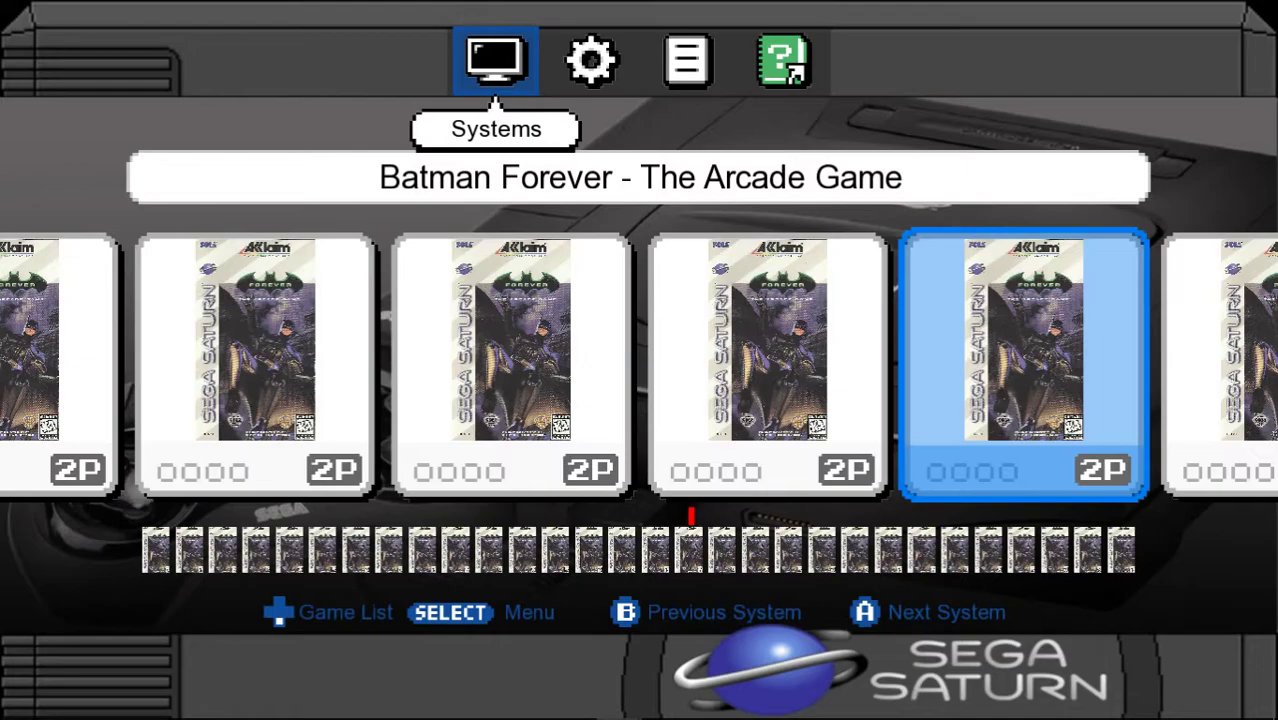
pyautogui.press('Return')
pyautogui.press('Down')
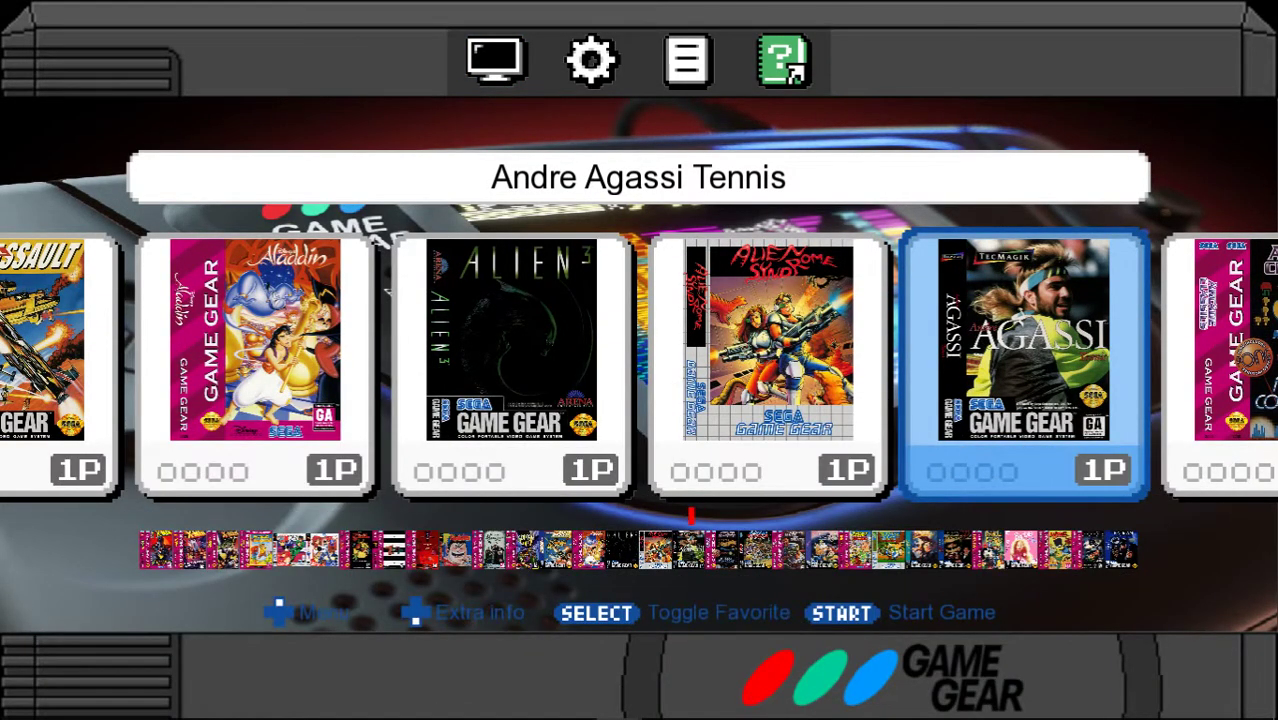
pyautogui.press('Right')
# Step: Switch to the Sega CD collection and show the extra info with the console artwork for Night Trap
pyautogui.press('Up')
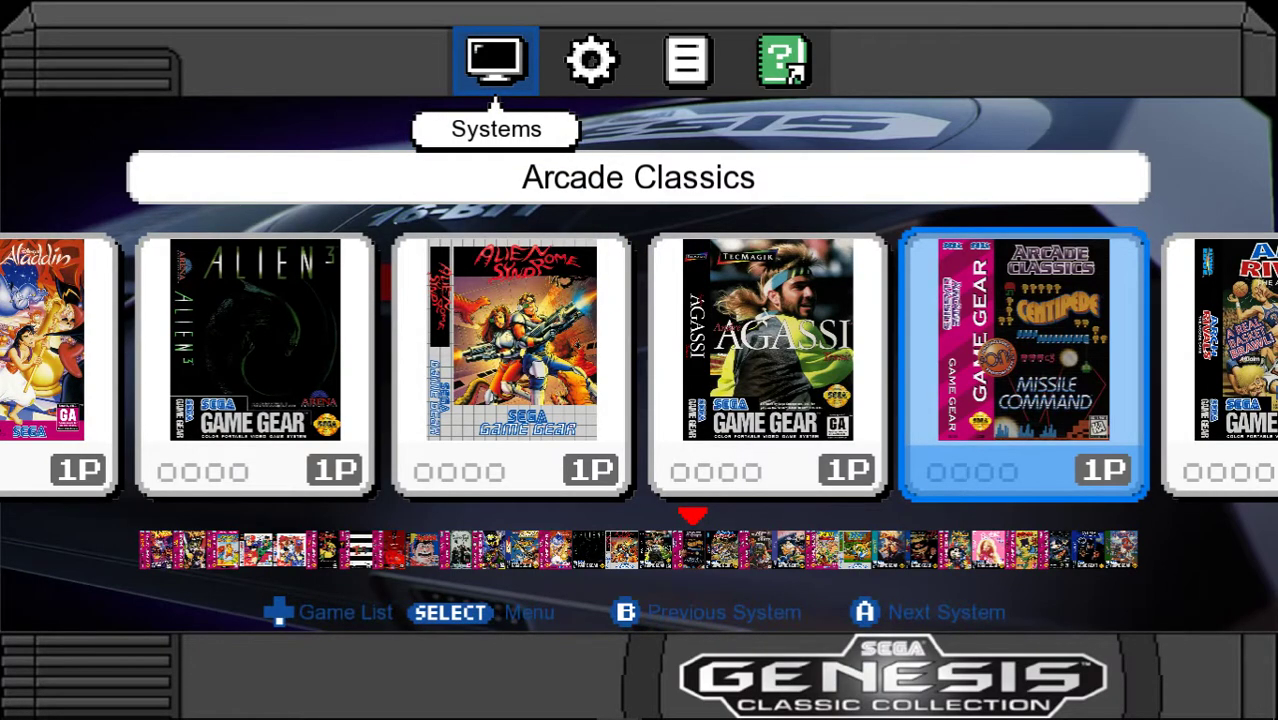
pyautogui.press('a')
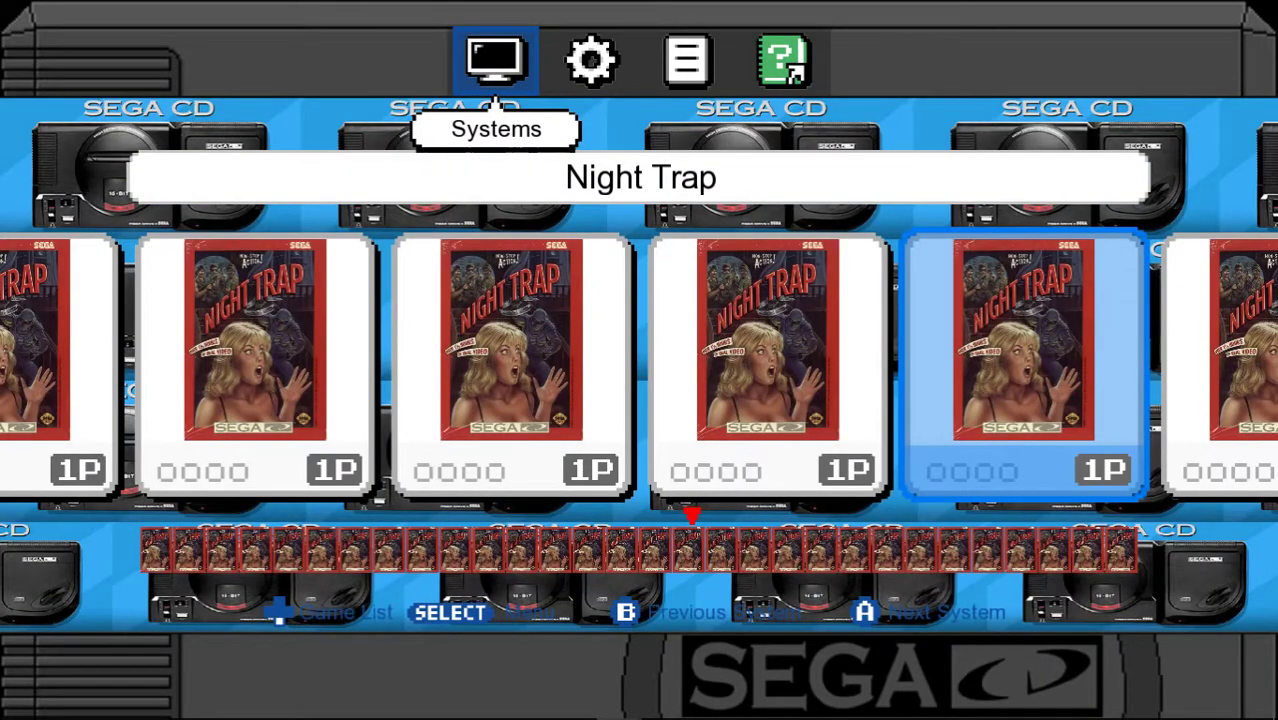
pyautogui.press('Down')
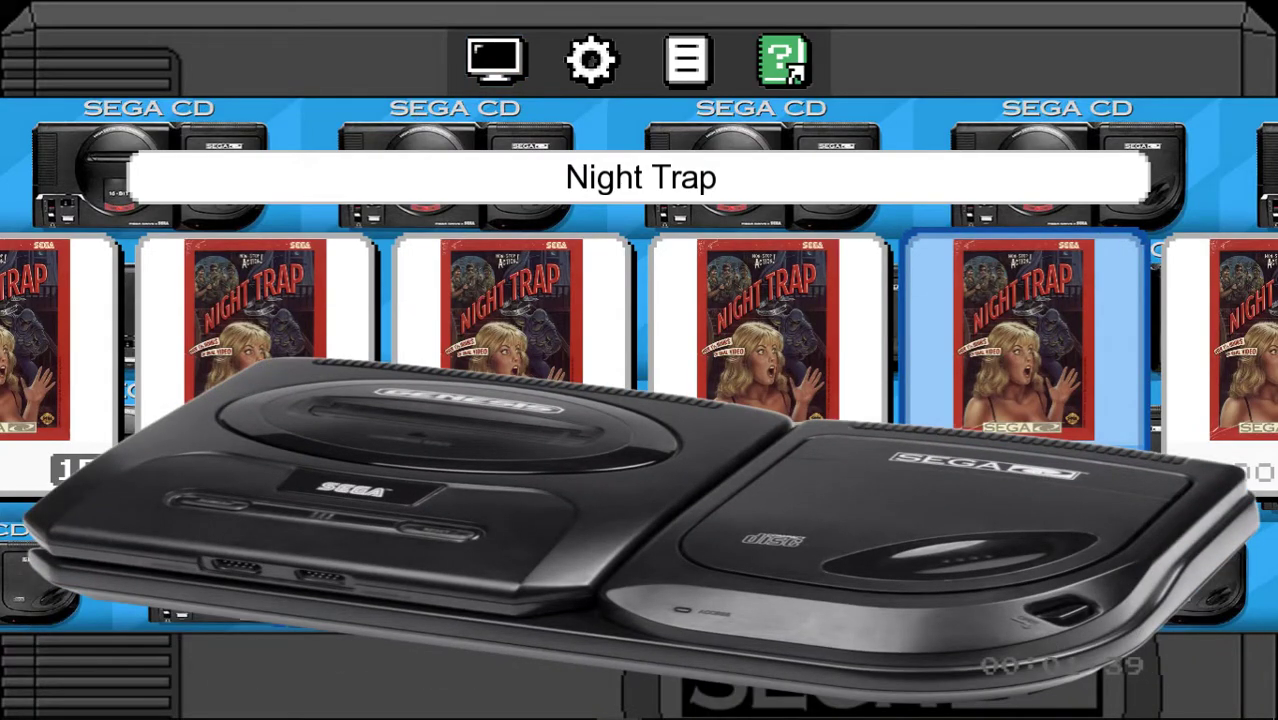
# Step: Close the extra info, switch to the Sega 32X collection and enter its game list at After Burner
pyautogui.press('Up')
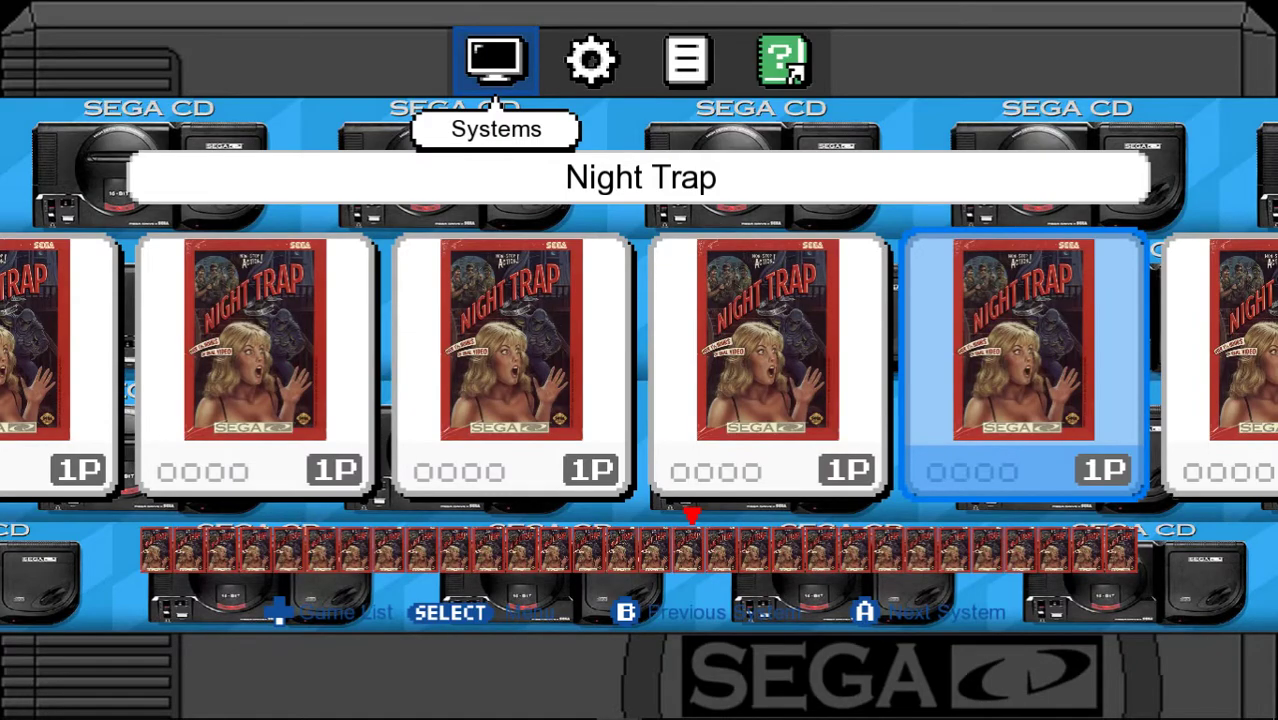
pyautogui.press('Return')
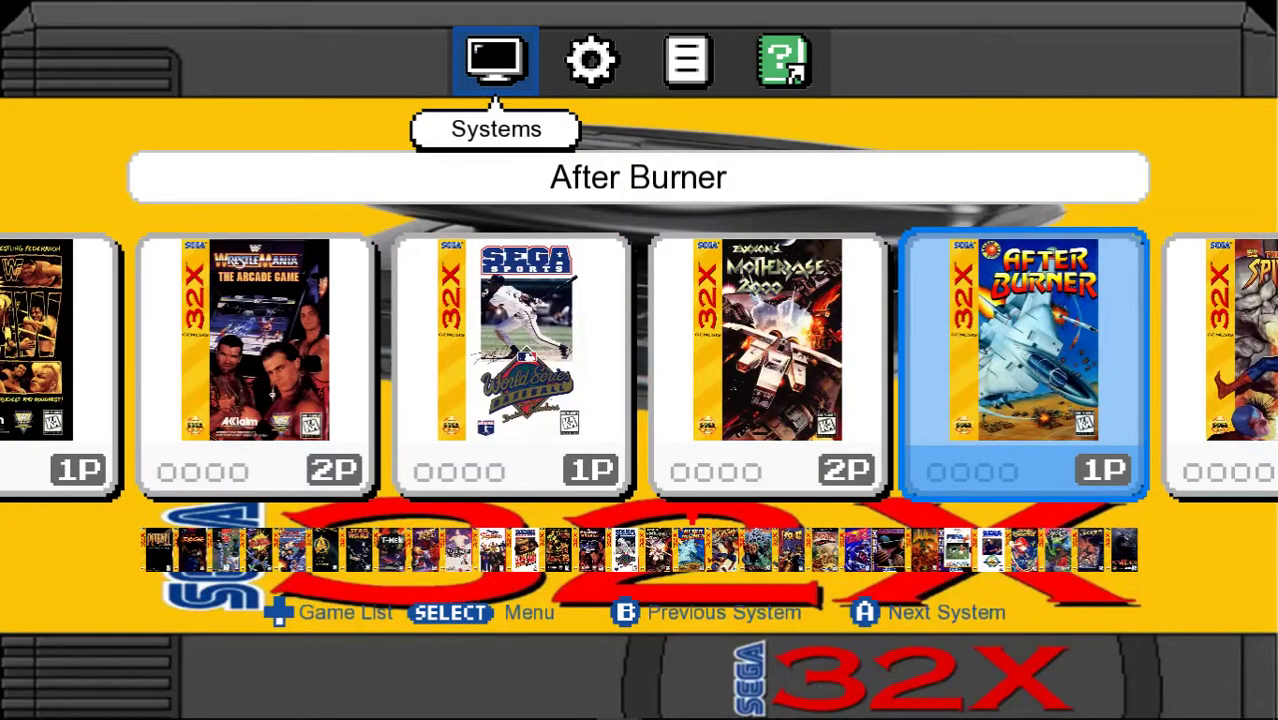
pyautogui.press('Down')
pyautogui.press('Return')
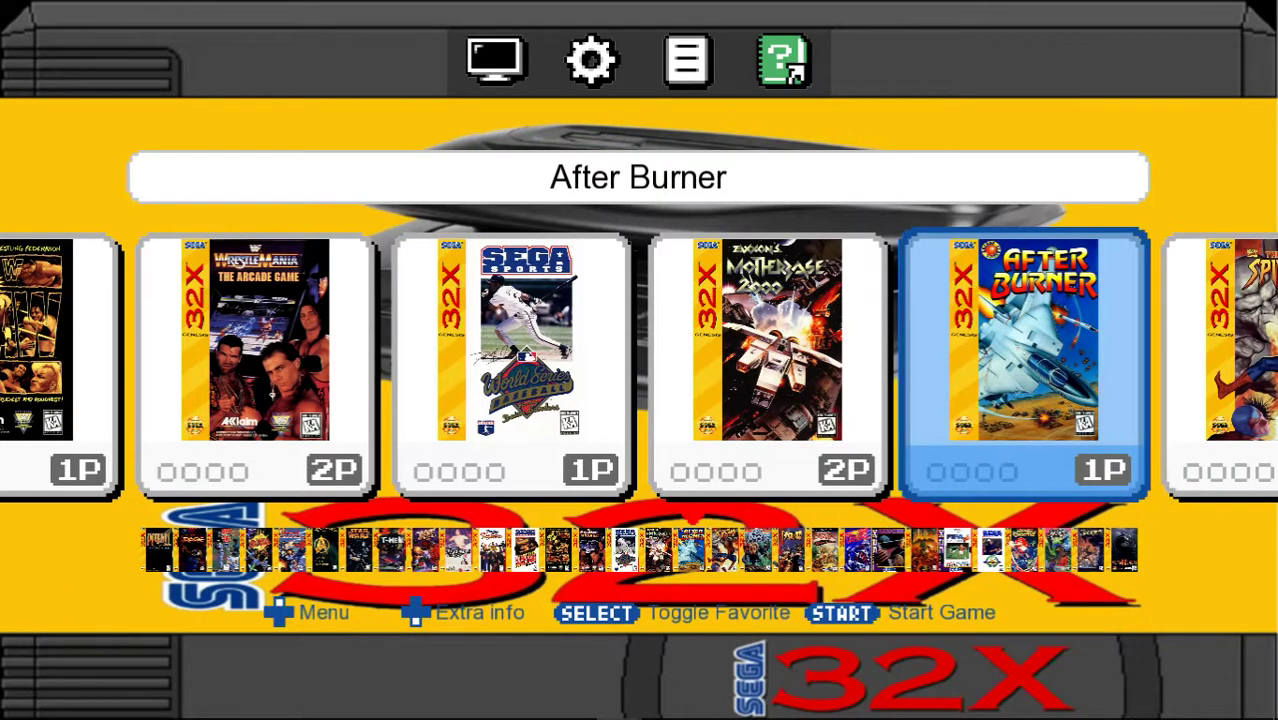
# Step: Cycle through the Genesis collection back to Sega 32X and select WWF WrestleMania - The Arcade Game
pyautogui.press('Up')
pyautogui.press('Return')
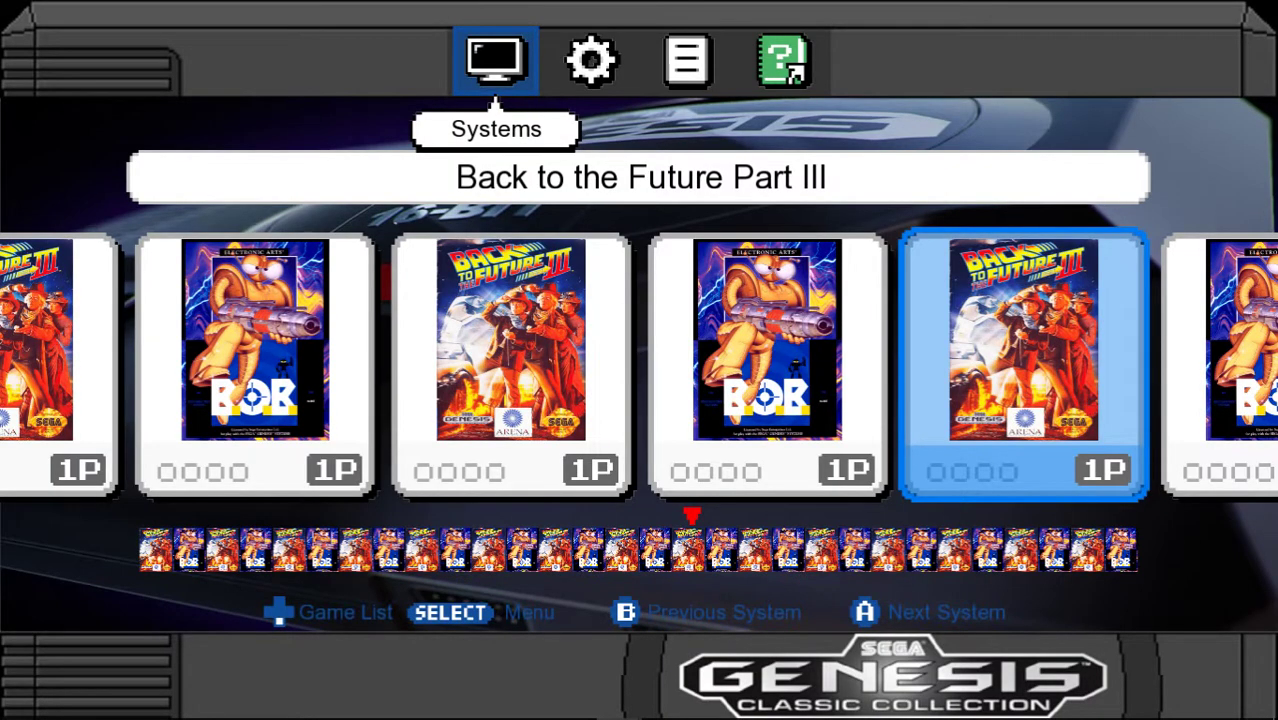
pyautogui.press('Return')
pyautogui.press('Down')
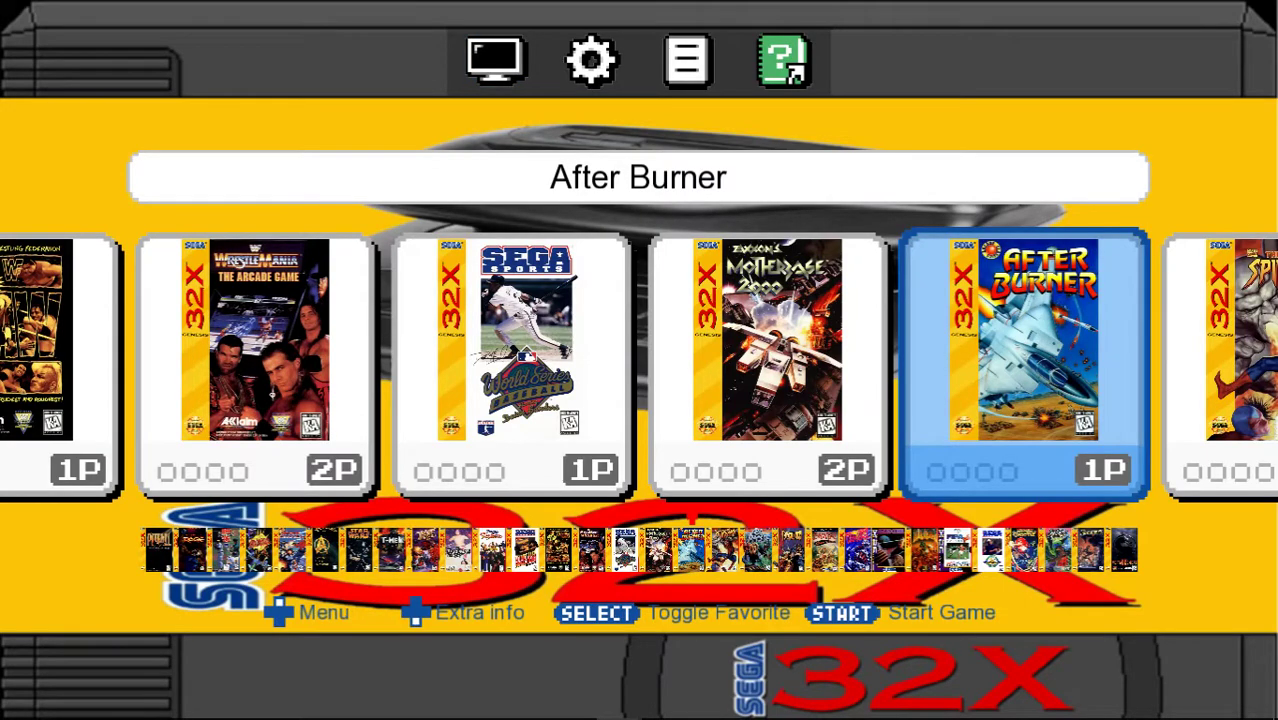
pyautogui.press('Left')
pyautogui.press('Left')
pyautogui.press('Left')
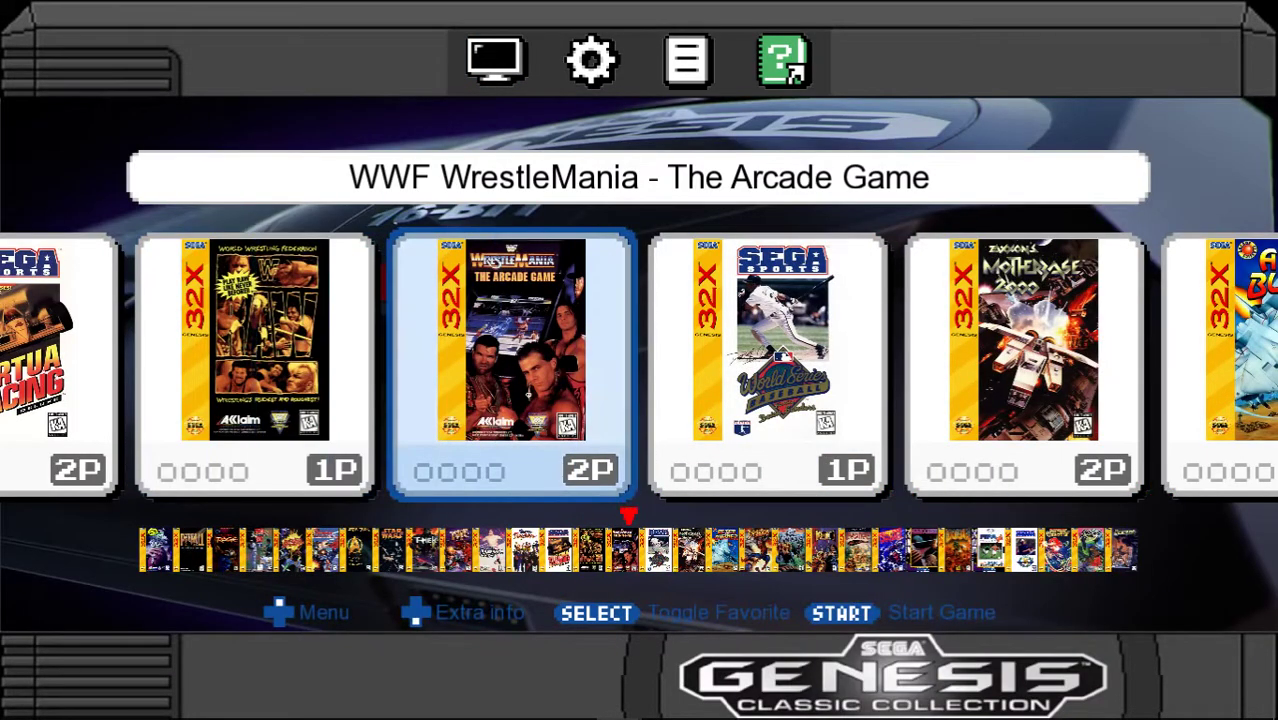